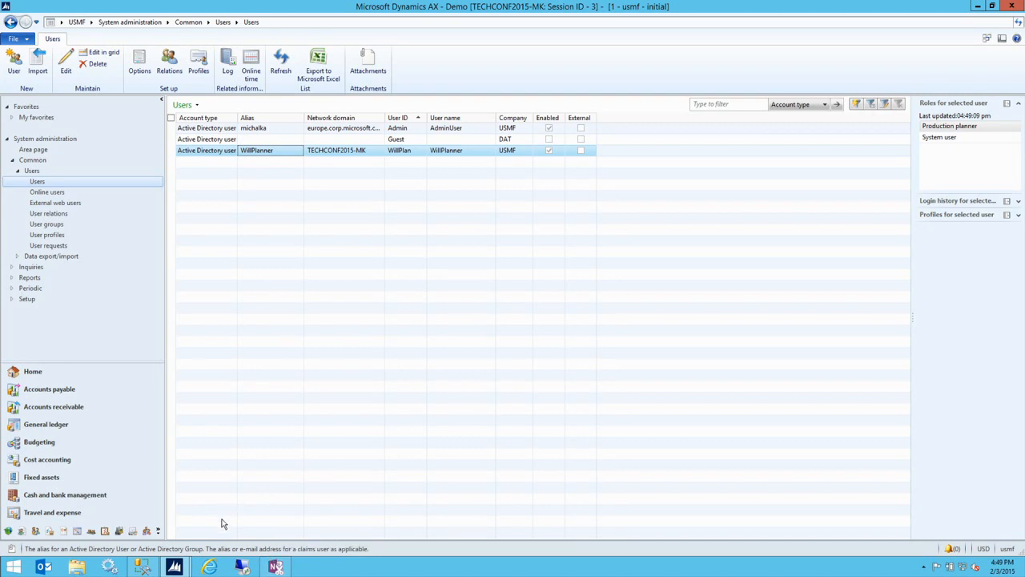
# - In SSMS, select the NT SERVICE\MSSQLServerOLAPService login under the server's Security > Logins
pyautogui.click(144, 567)
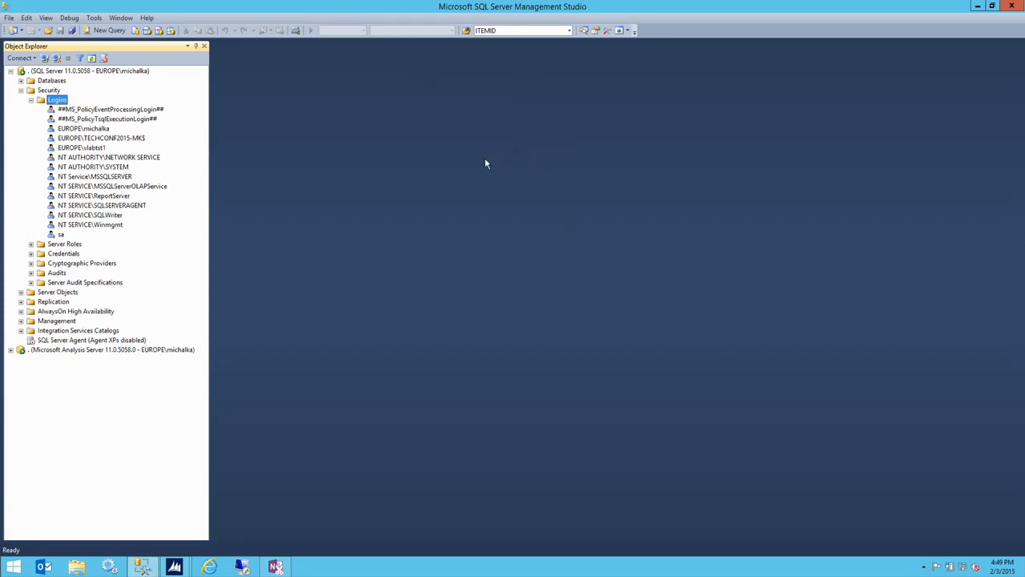
pyautogui.click(83, 75)
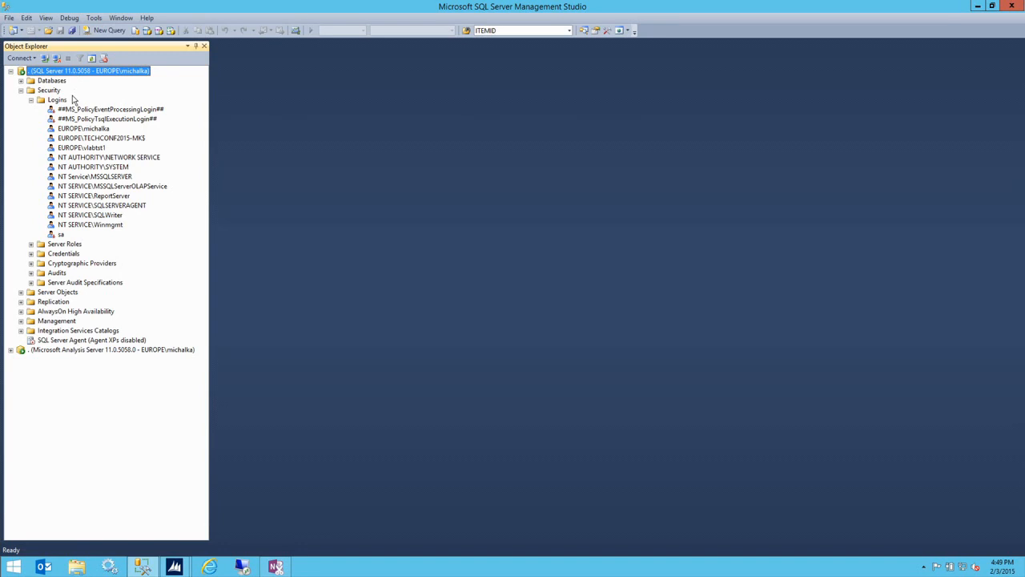
pyautogui.click(113, 186)
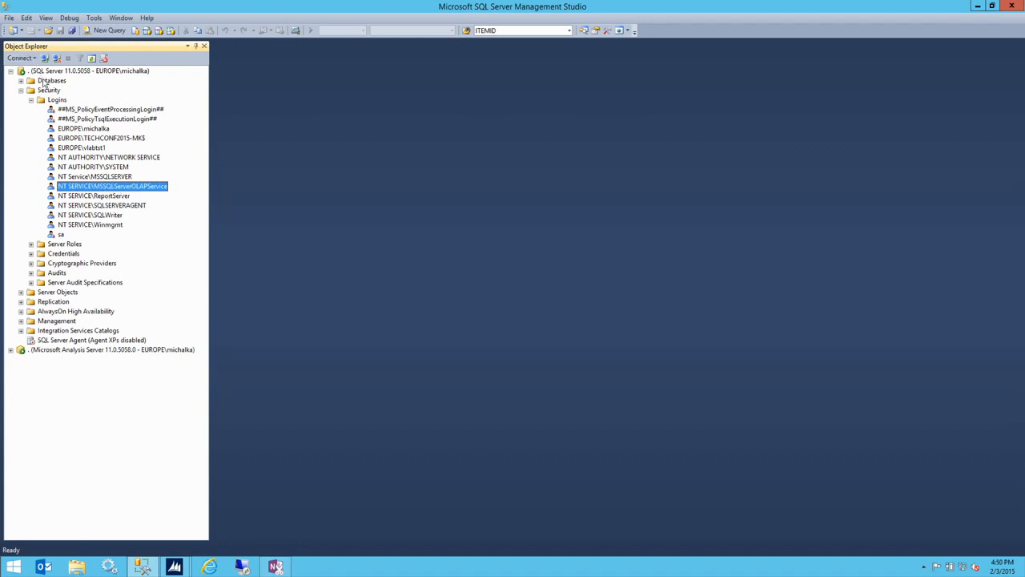
pyautogui.rightClick(144, 189)
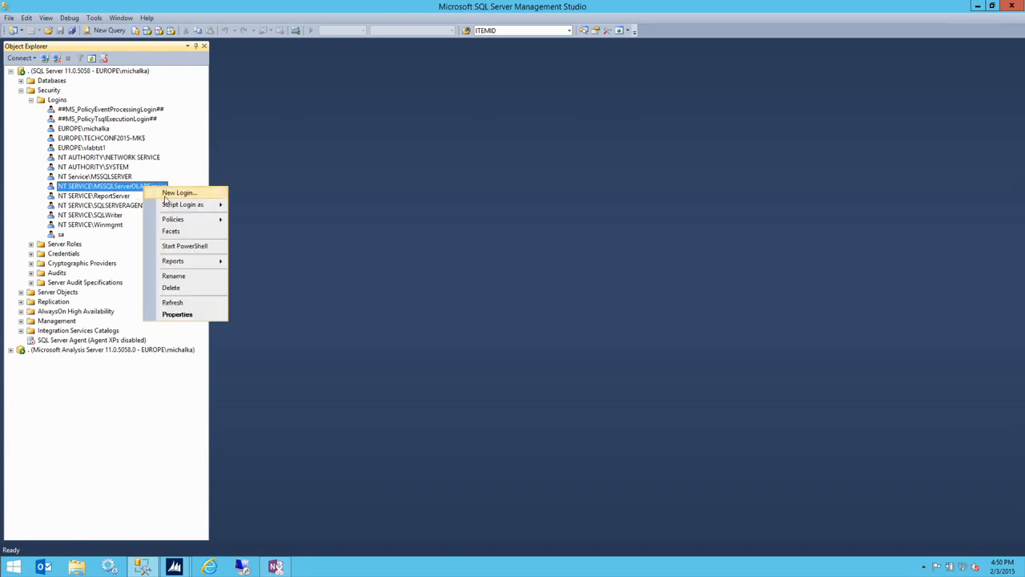
pyautogui.click(212, 315)
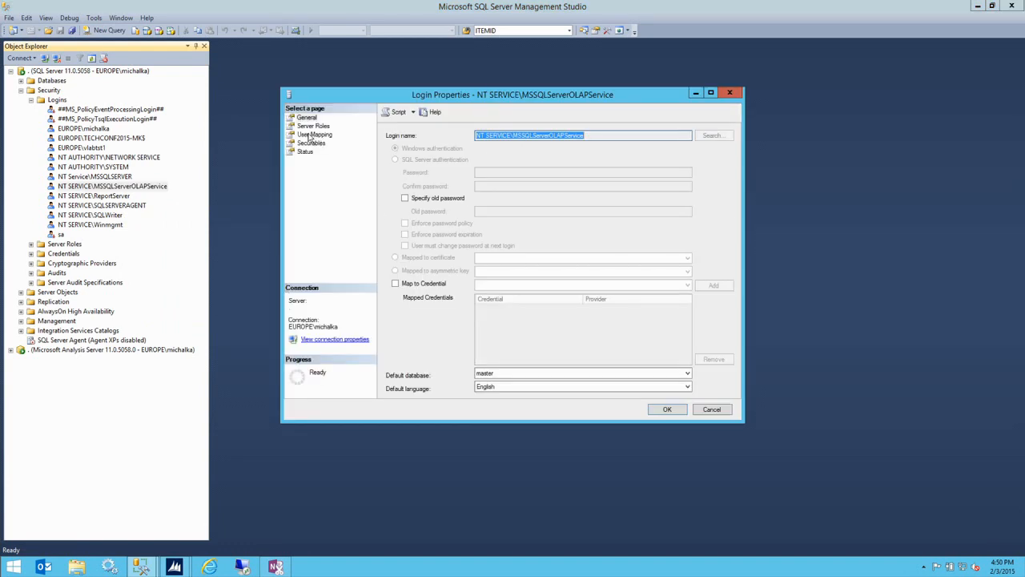
pyautogui.click(312, 135)
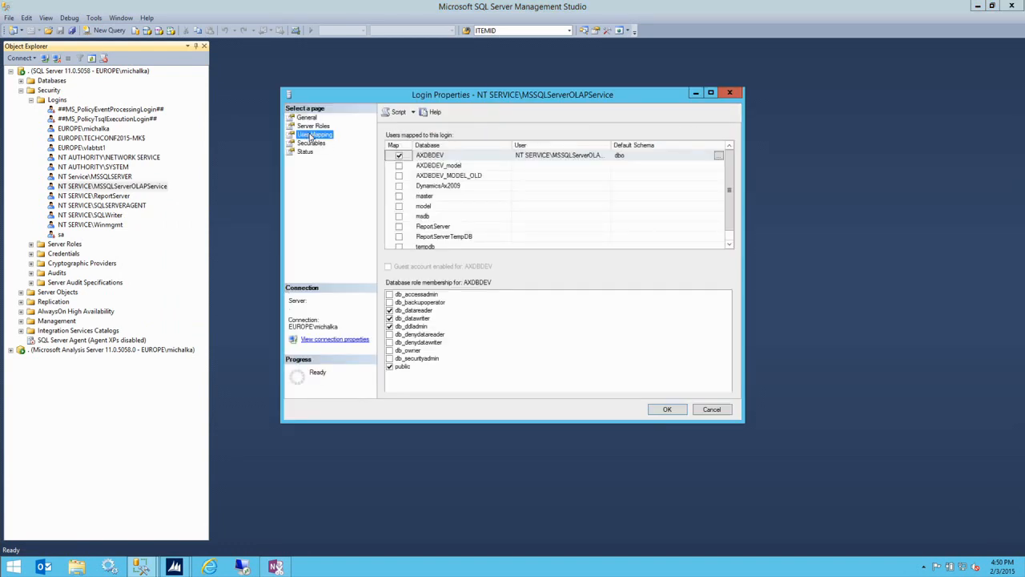
pyautogui.click(439, 156)
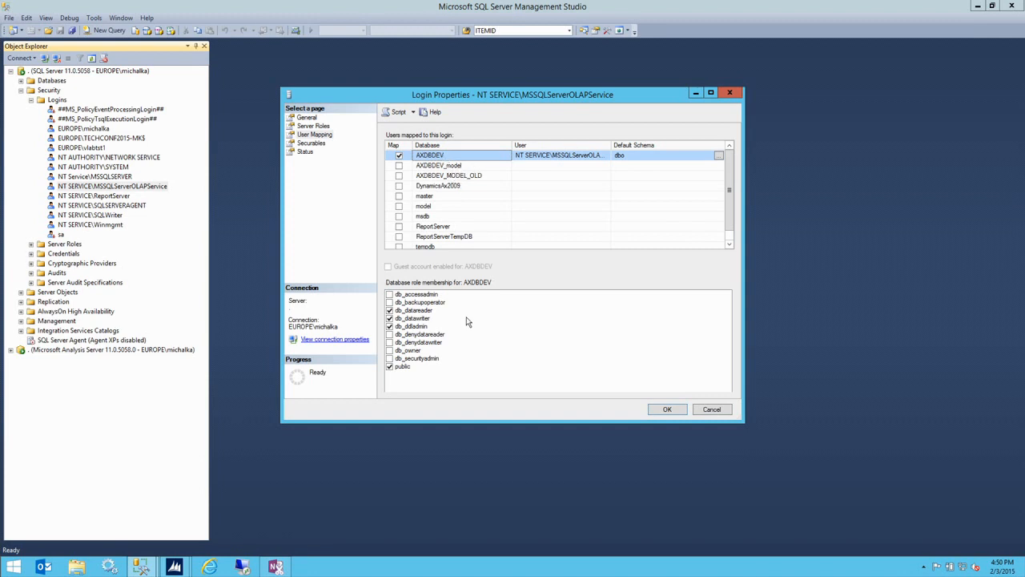
pyautogui.click(422, 313)
pyautogui.click(420, 312)
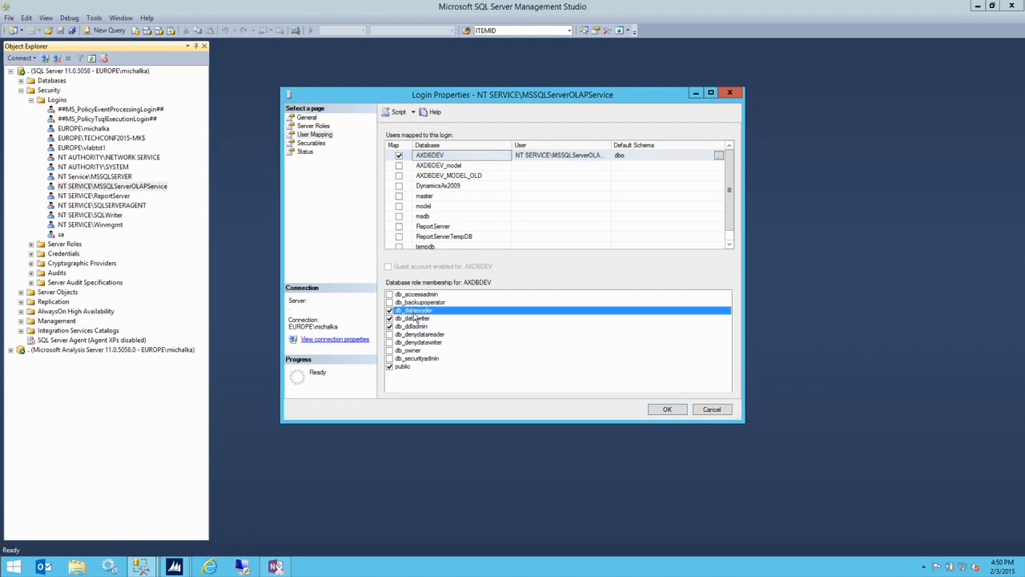
pyautogui.click(418, 318)
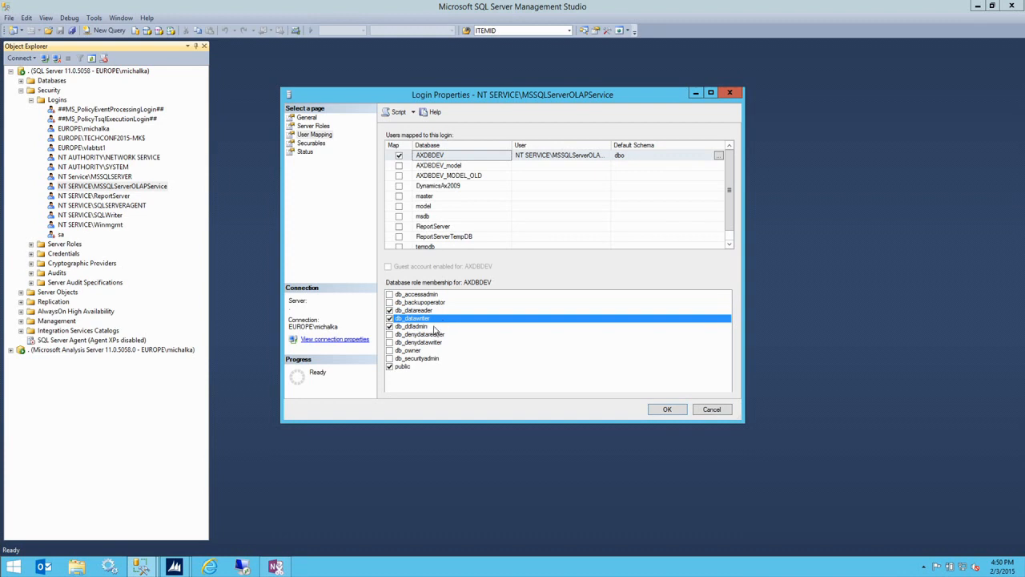
pyautogui.click(435, 328)
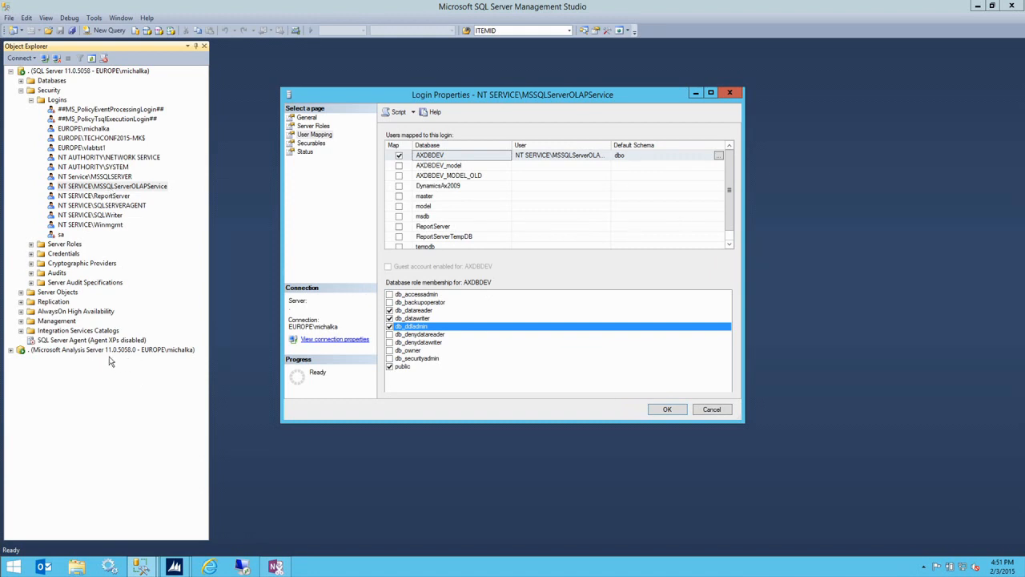
pyautogui.click(710, 409)
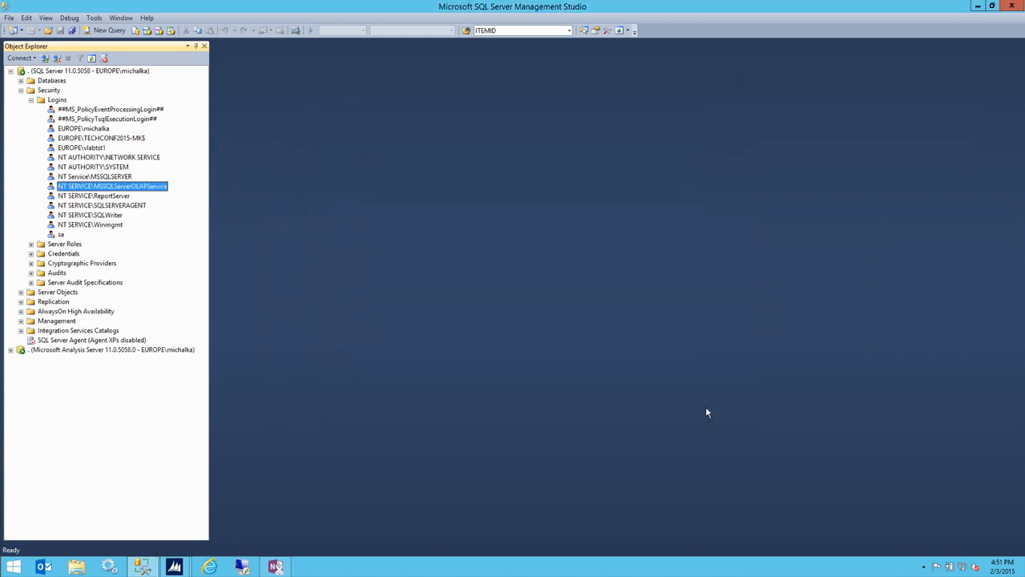
# - Collapse the SQL Server tree and expand the Analysis Server to show its databases
pyautogui.click(11, 71)
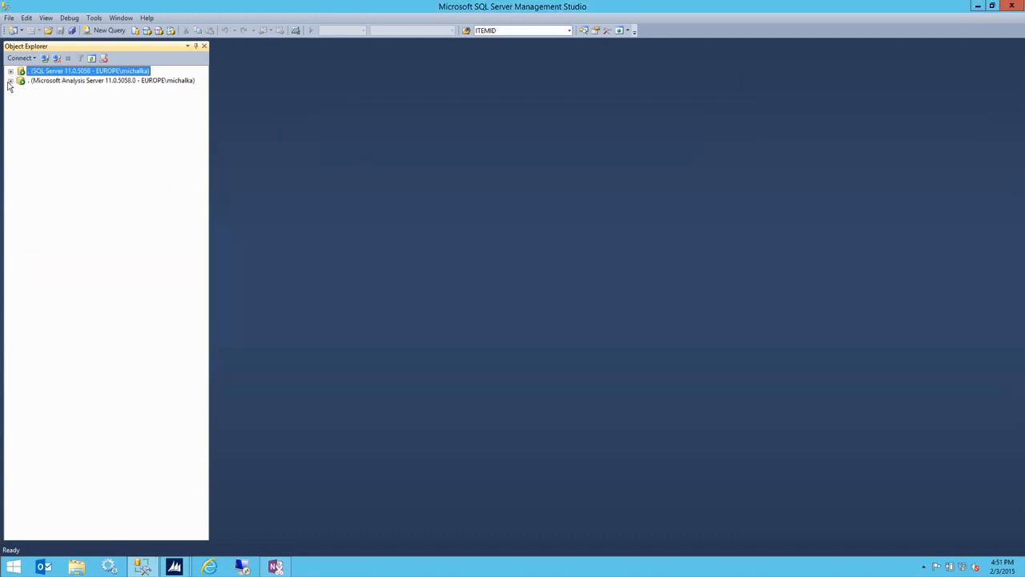
pyautogui.click(10, 81)
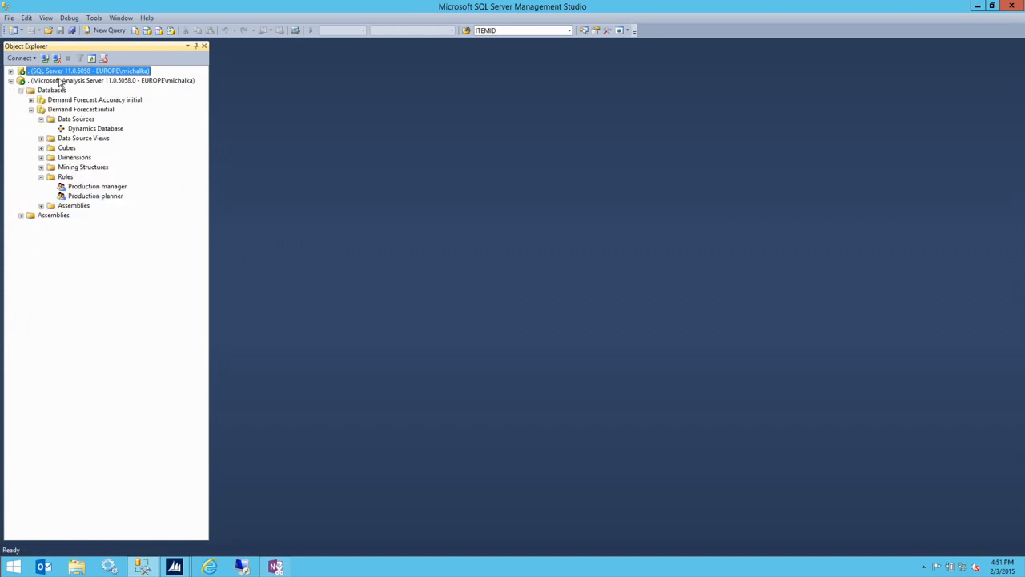
pyautogui.click(62, 82)
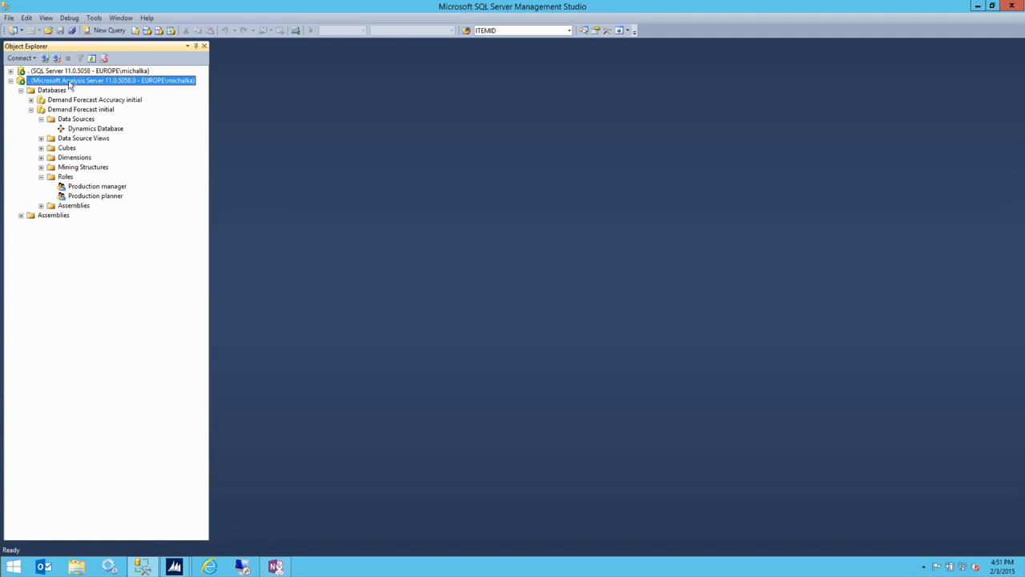
# - Review the Analysis Server's Security administrators, including NETWORK SERVICE, in its Properties, then close it
pyautogui.rightClick(68, 80)
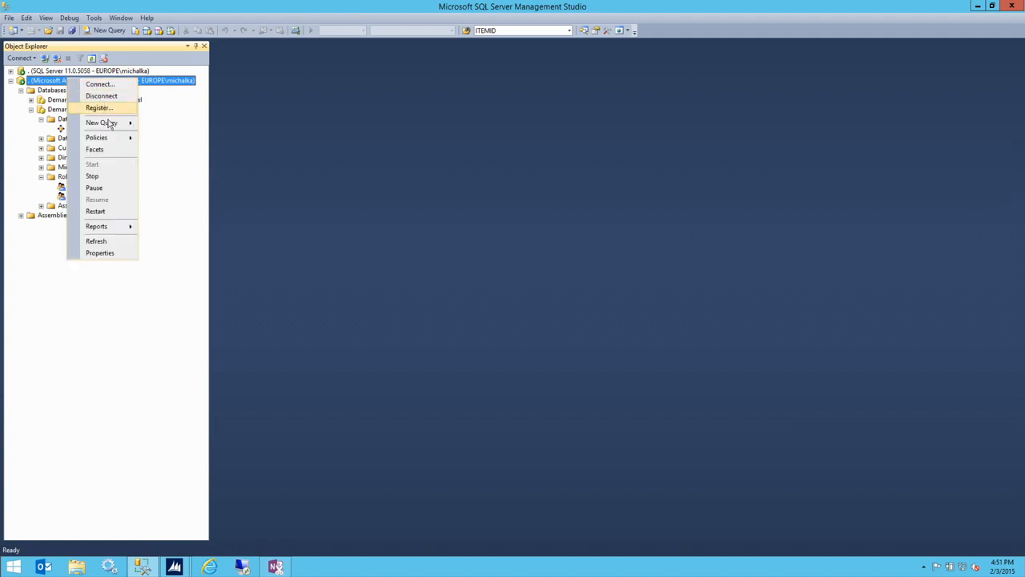
pyautogui.click(107, 254)
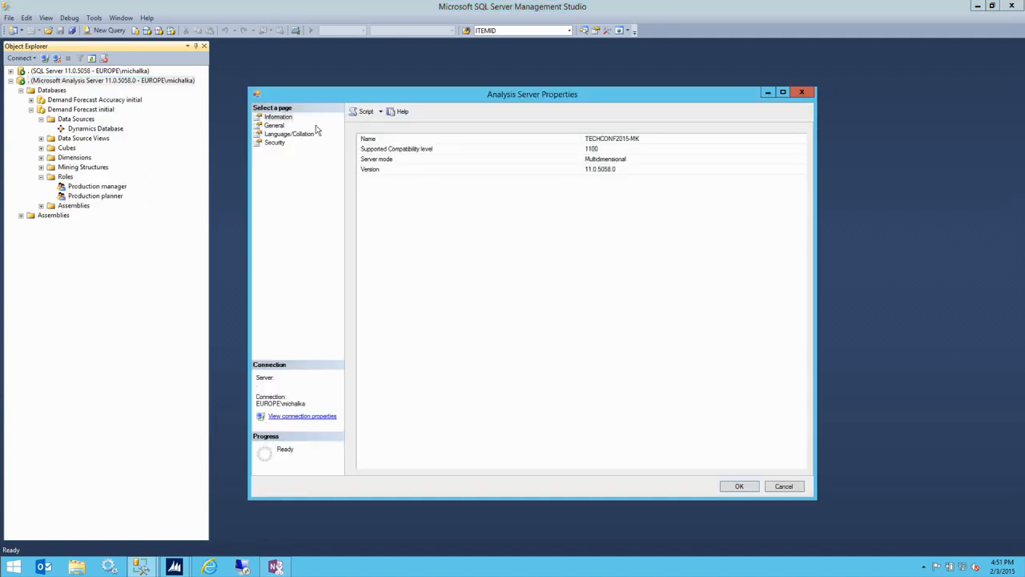
pyautogui.click(276, 143)
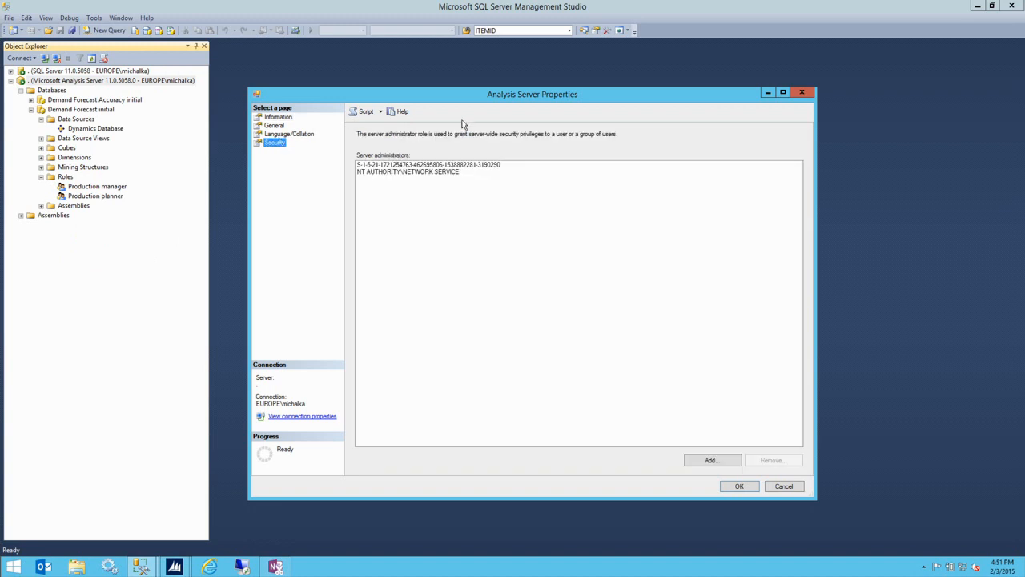
pyautogui.click(440, 173)
pyautogui.click(439, 172)
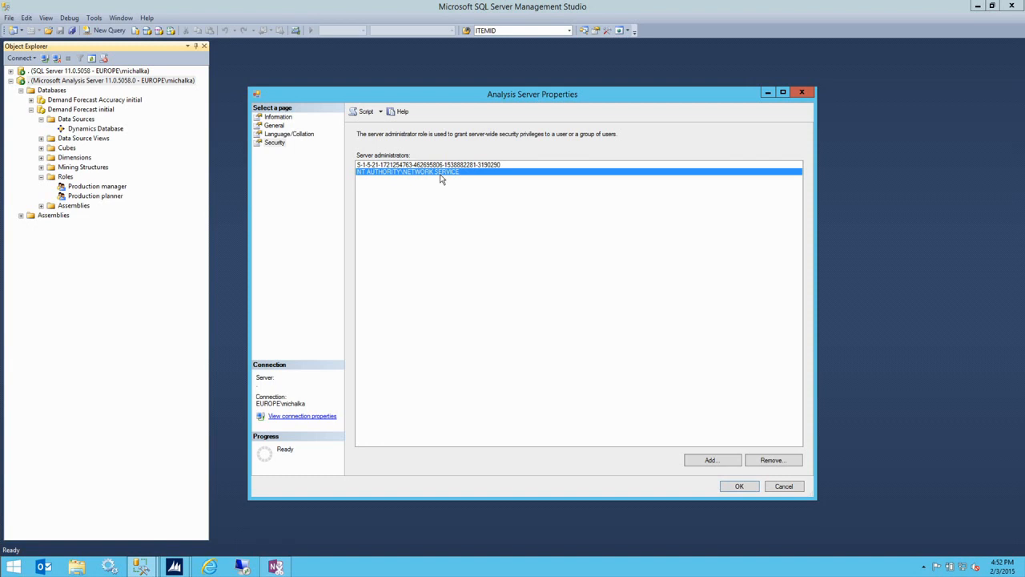
pyautogui.click(802, 94)
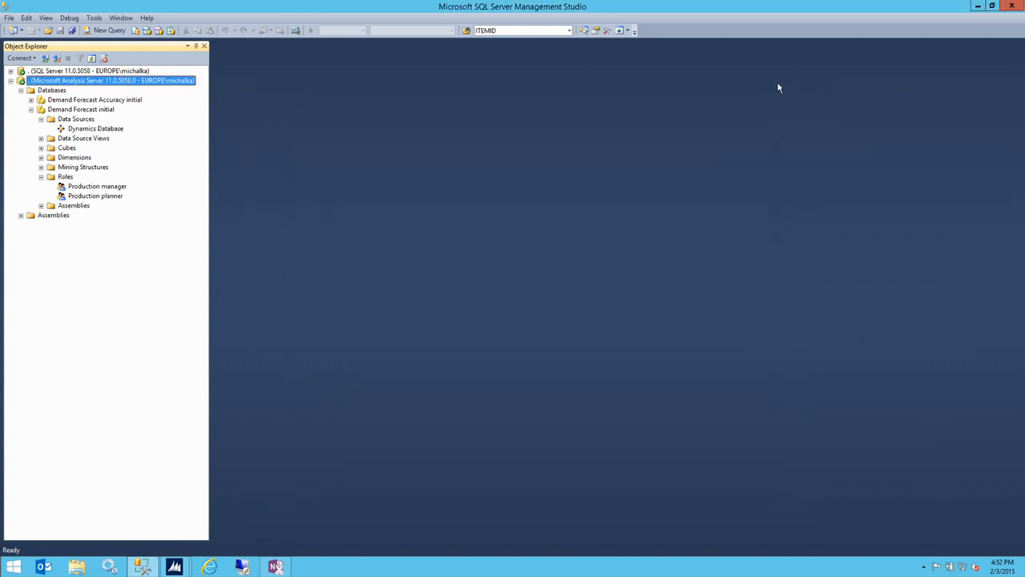
# - Expand Demand Forecast initial's Data Sources and select the Dynamics Database data source
pyautogui.click(95, 101)
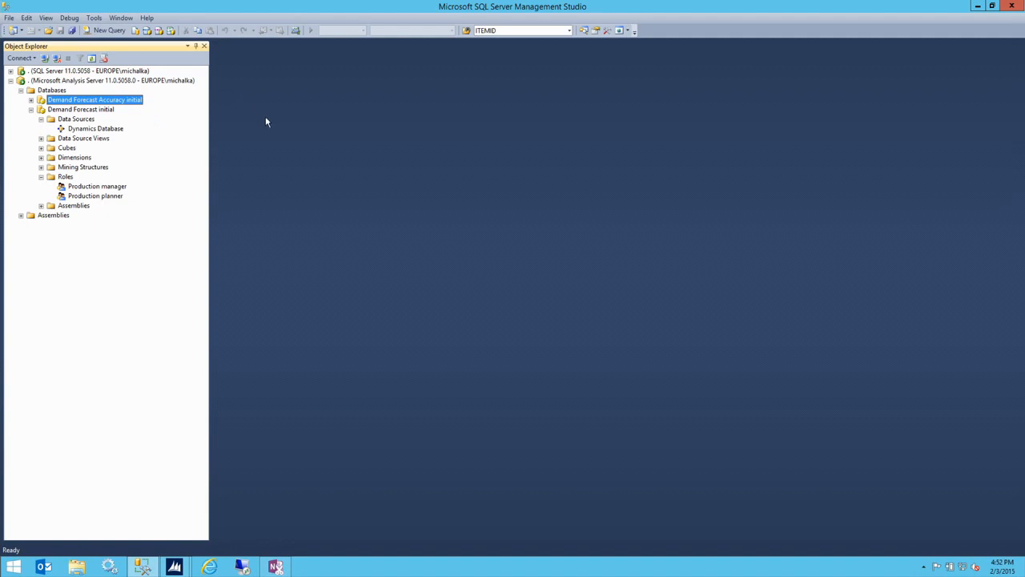
pyautogui.click(98, 114)
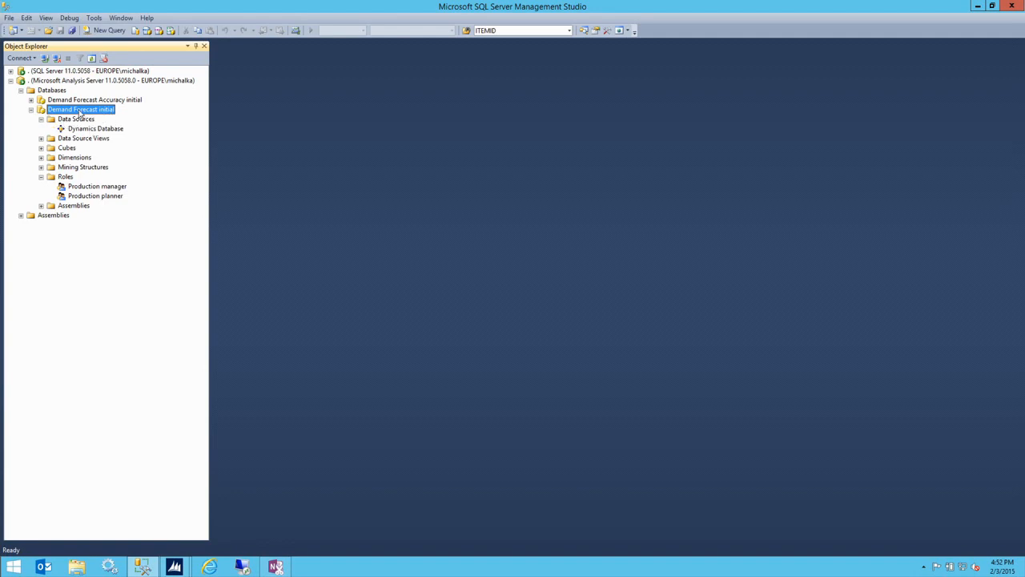
pyautogui.click(101, 131)
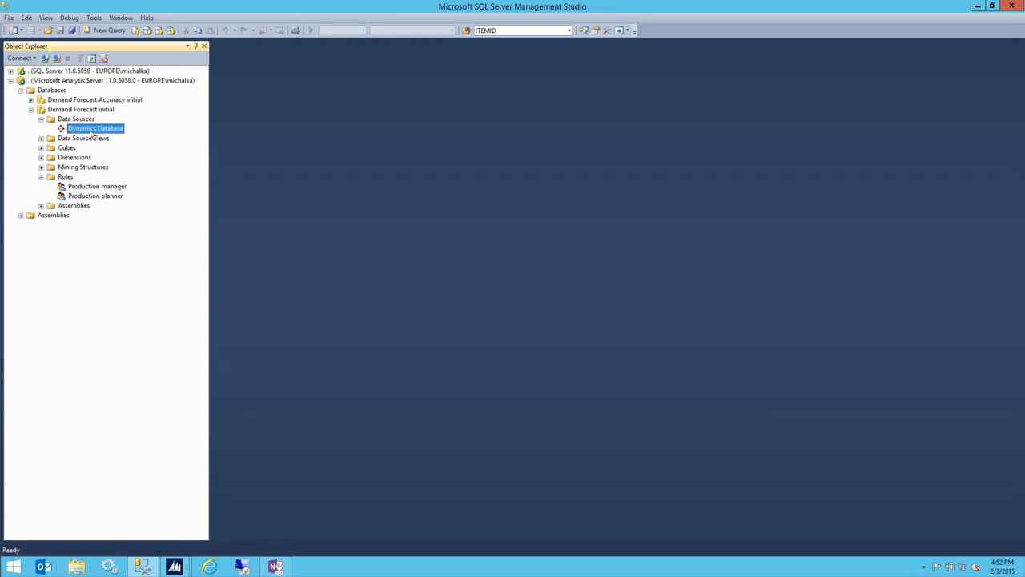
# - Keep Dynamics Database's Impersonation Info on 'Use the service account' and close its properties
pyautogui.rightClick(83, 134)
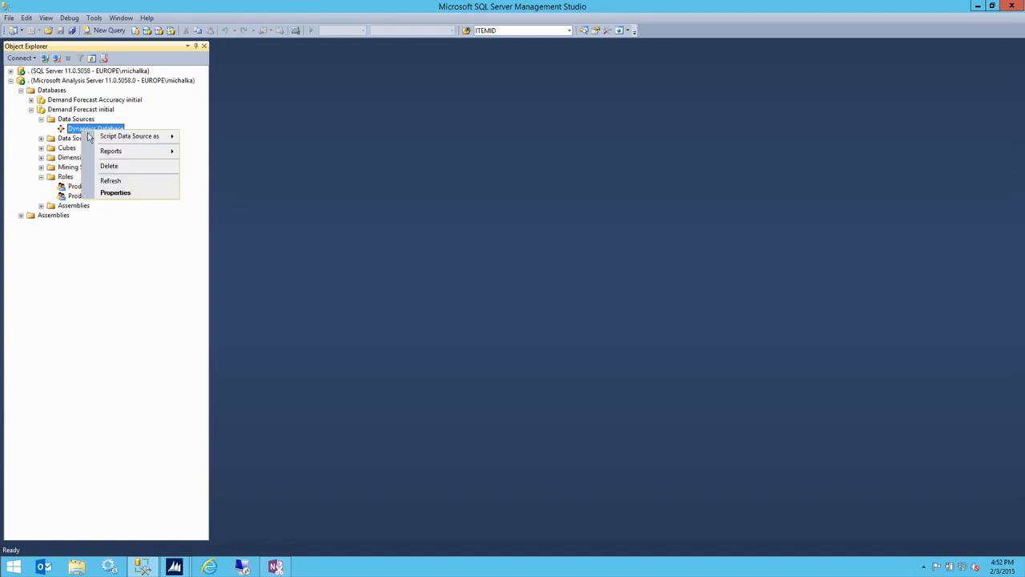
pyautogui.click(131, 193)
pyautogui.moveTo(461, 80); pyautogui.dragTo(480, 87)
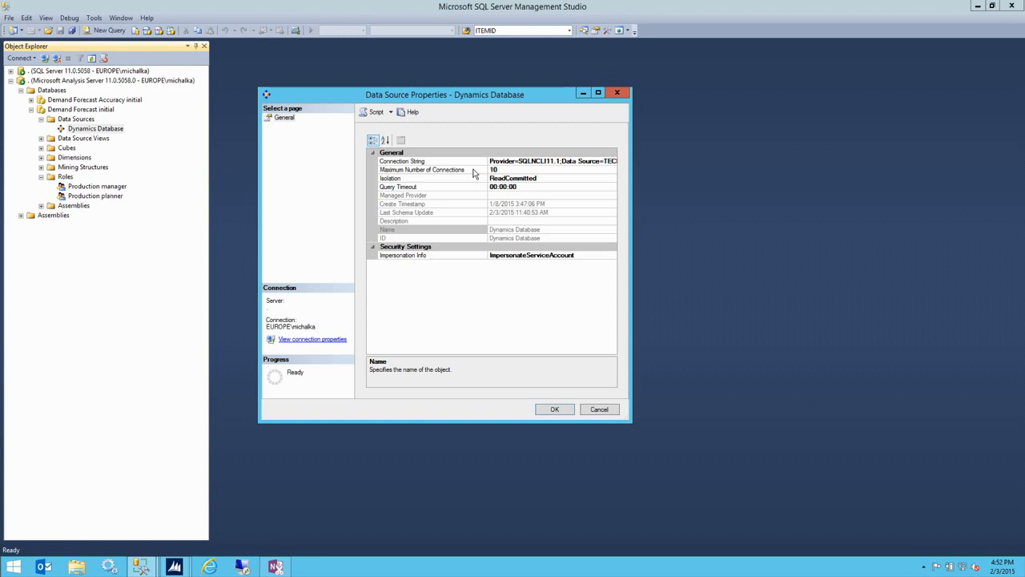
pyautogui.click(570, 256)
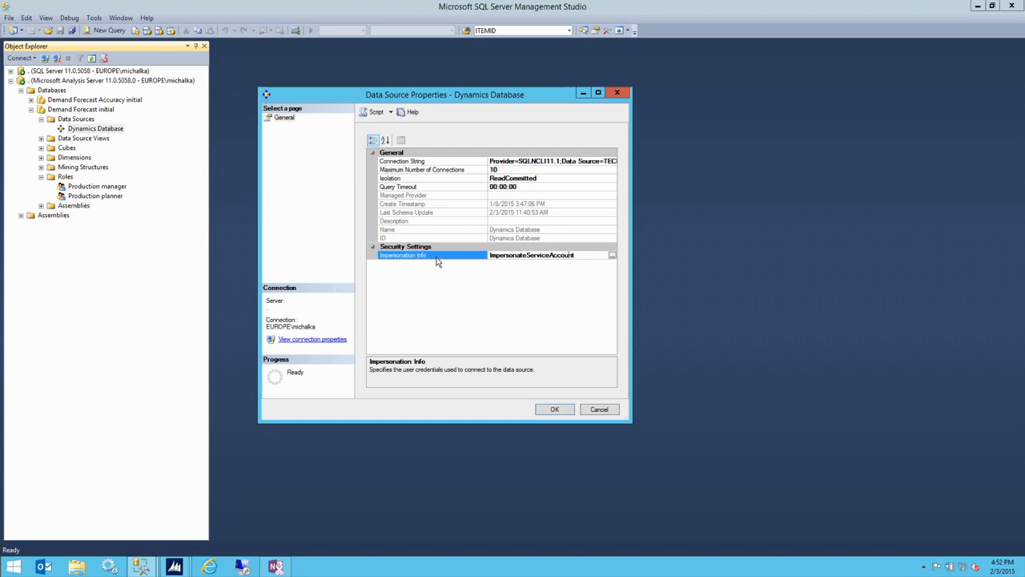
pyautogui.click(612, 255)
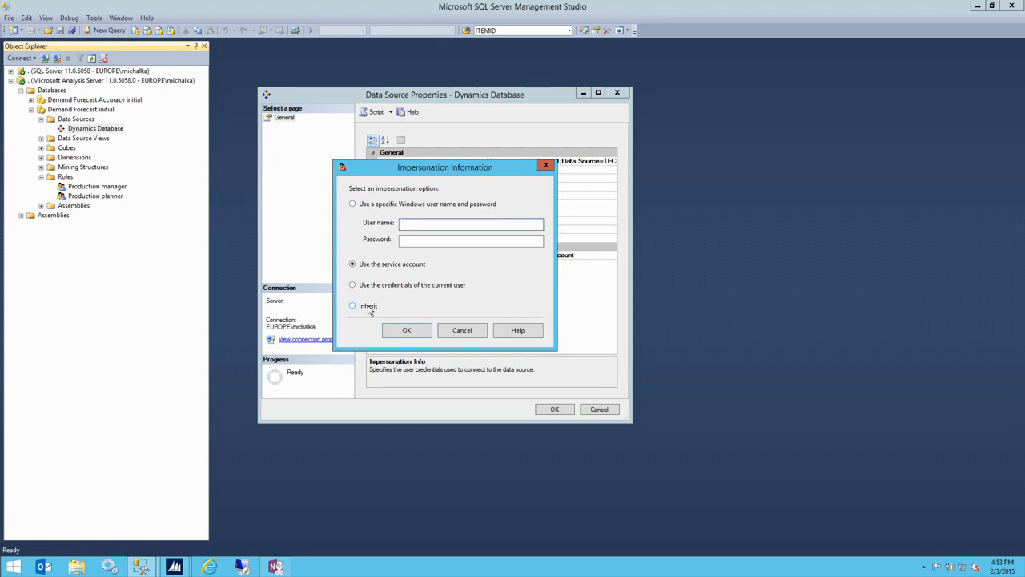
pyautogui.click(407, 331)
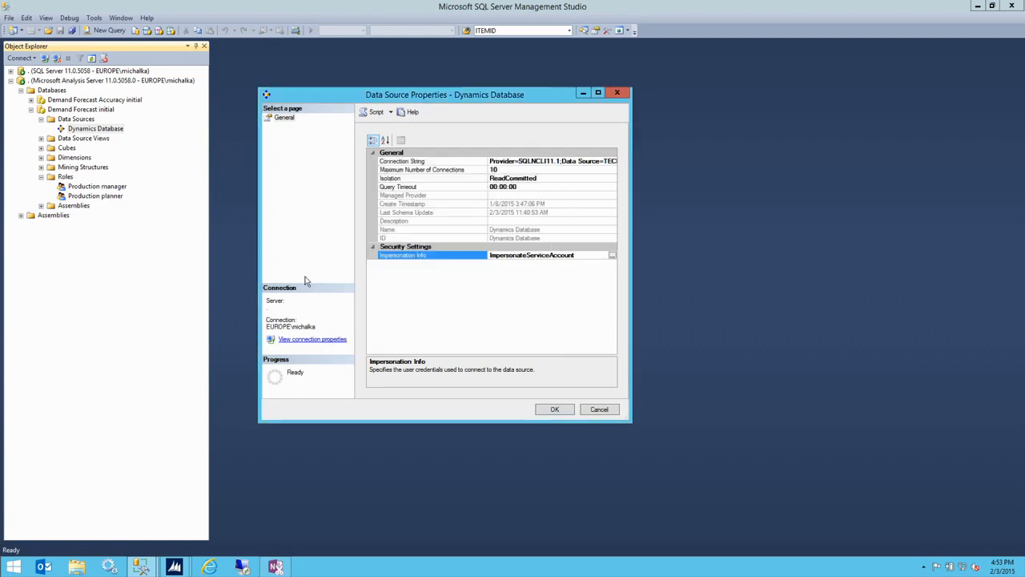
pyautogui.click(555, 409)
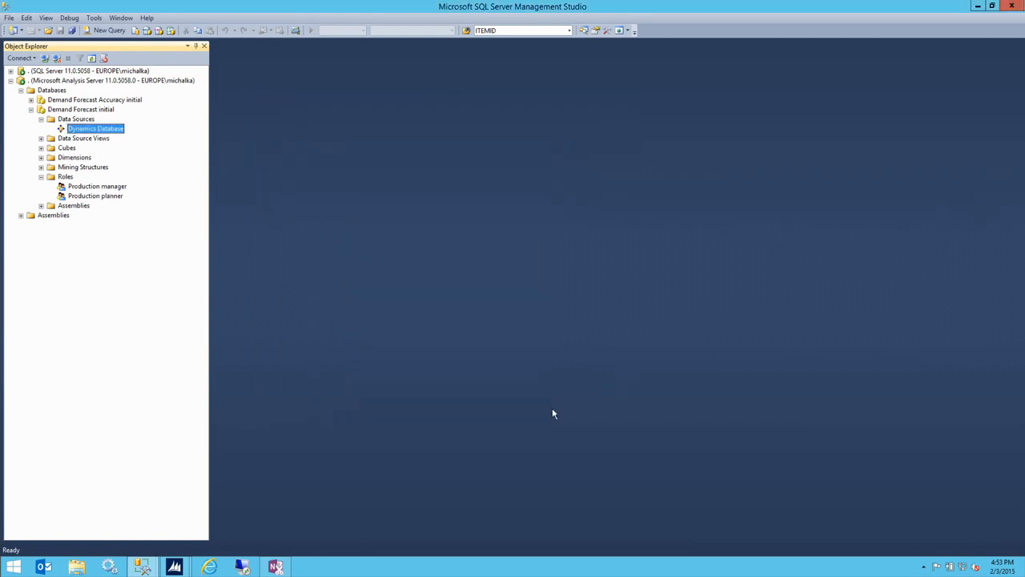
# - Collapse Data Sources and review the Production manager and Production planner roles
pyautogui.click(41, 120)
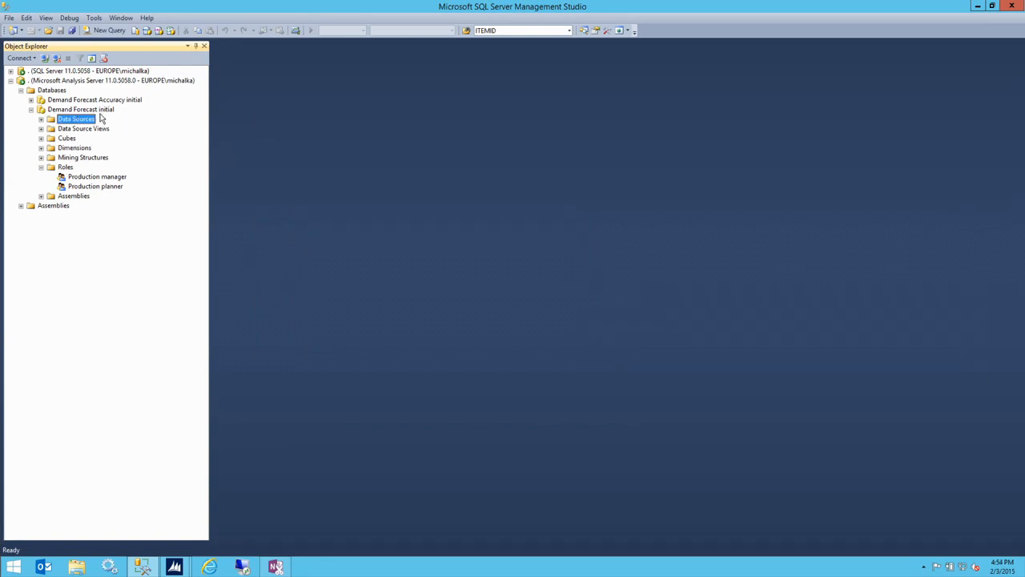
pyautogui.click(63, 169)
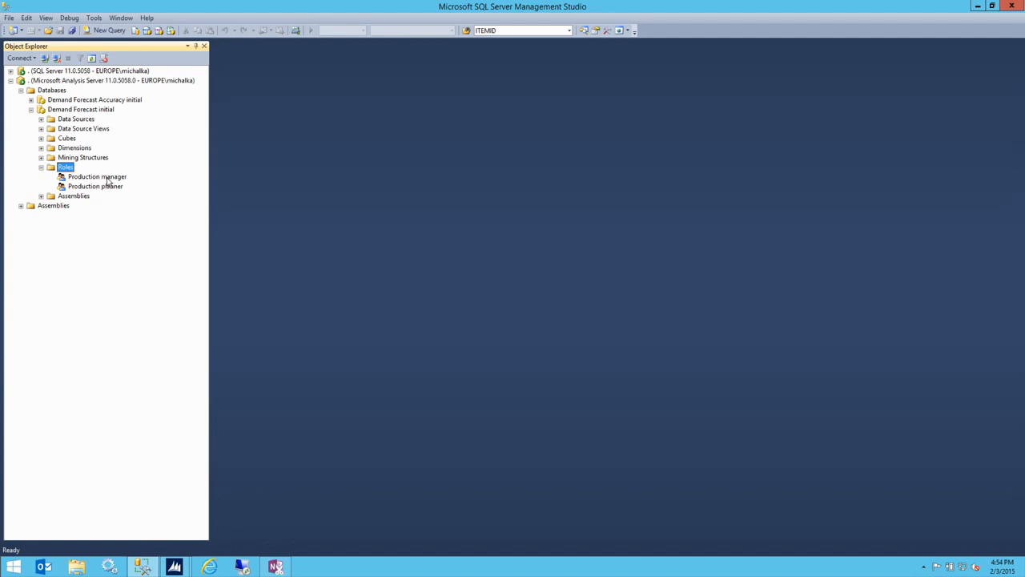
pyautogui.click(105, 178)
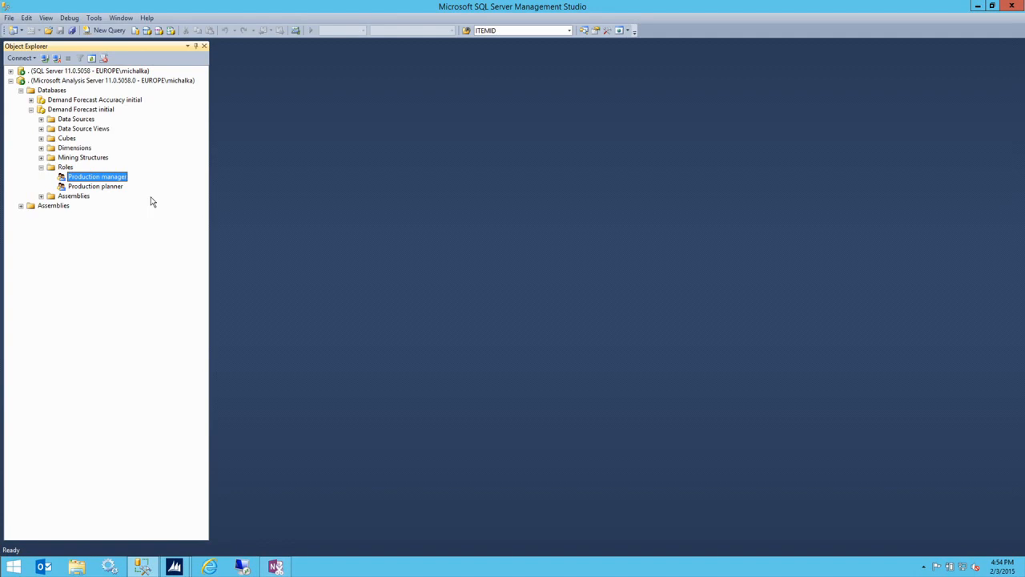
pyautogui.click(105, 186)
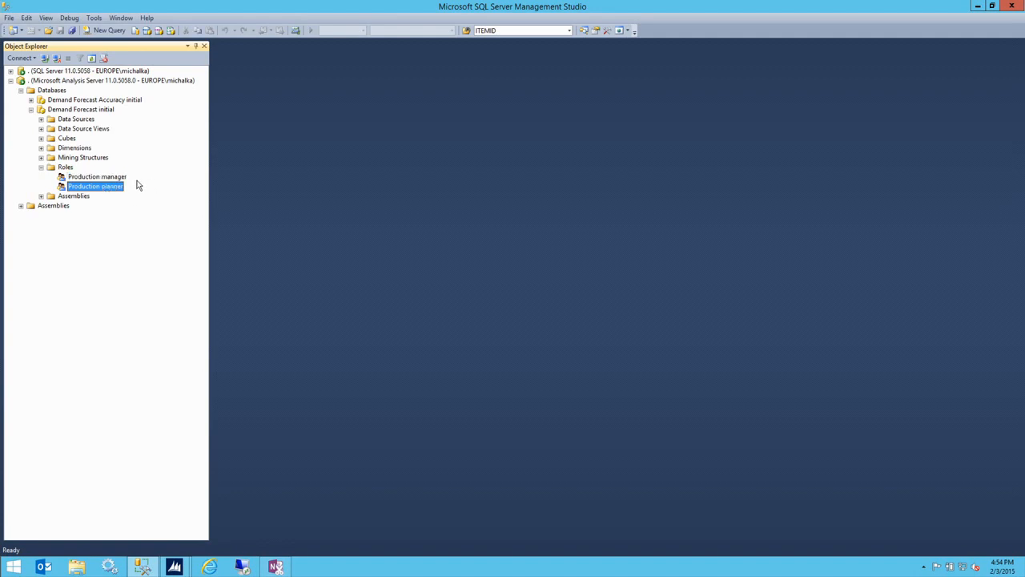
pyautogui.rightClick(109, 192)
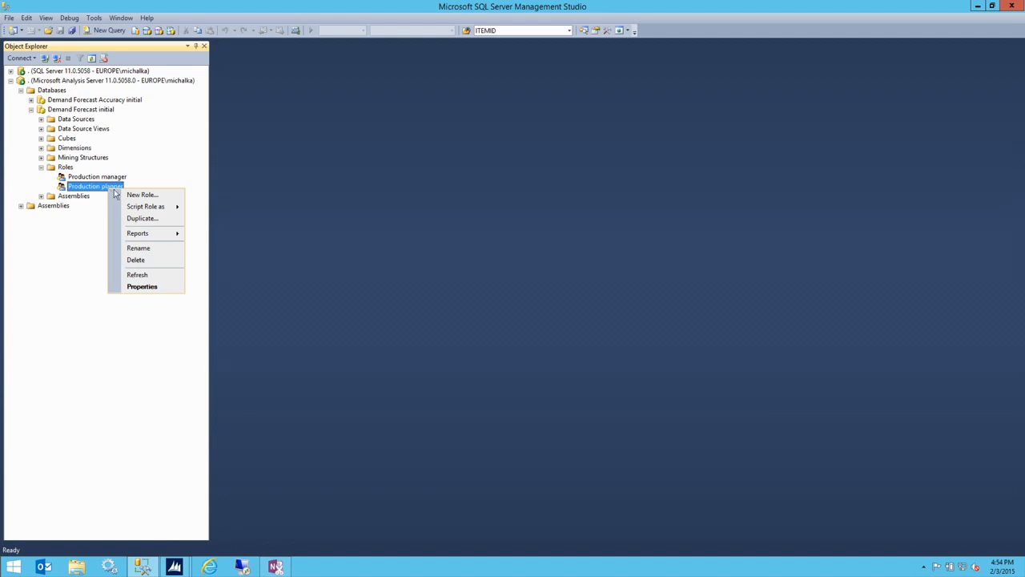
pyautogui.click(142, 287)
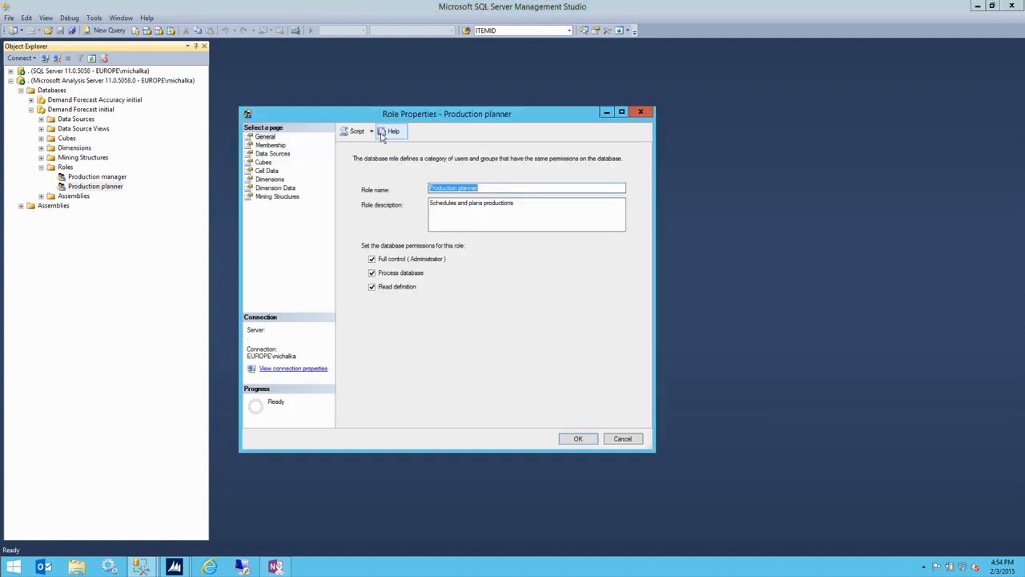
pyautogui.moveTo(422, 115); pyautogui.dragTo(418, 131)
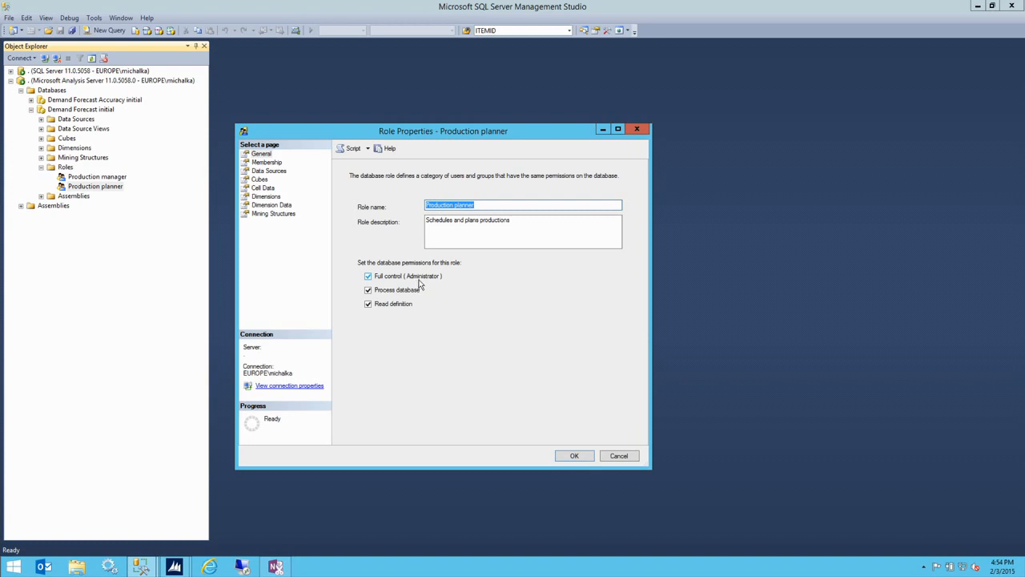
pyautogui.click(267, 163)
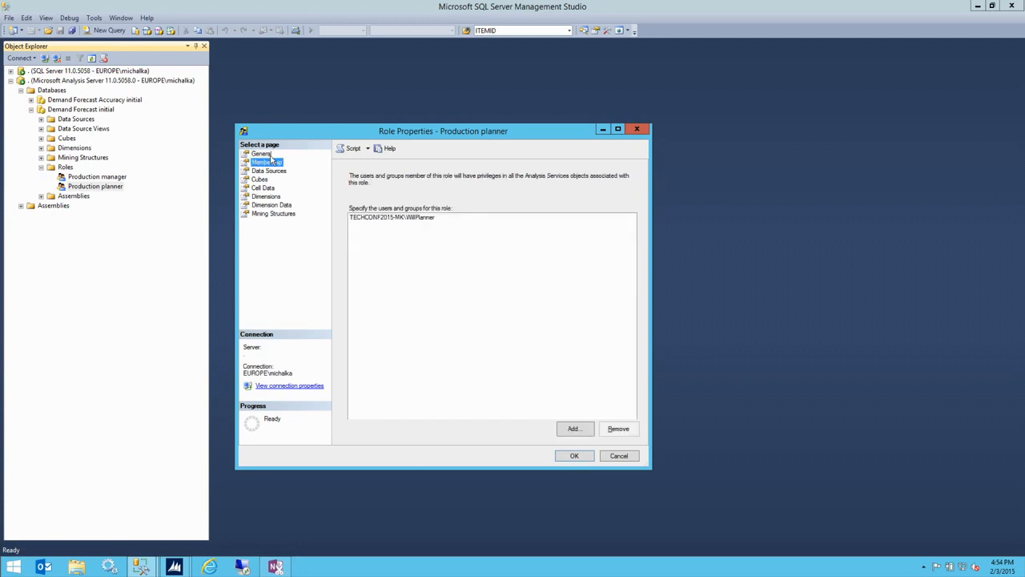
pyautogui.click(409, 220)
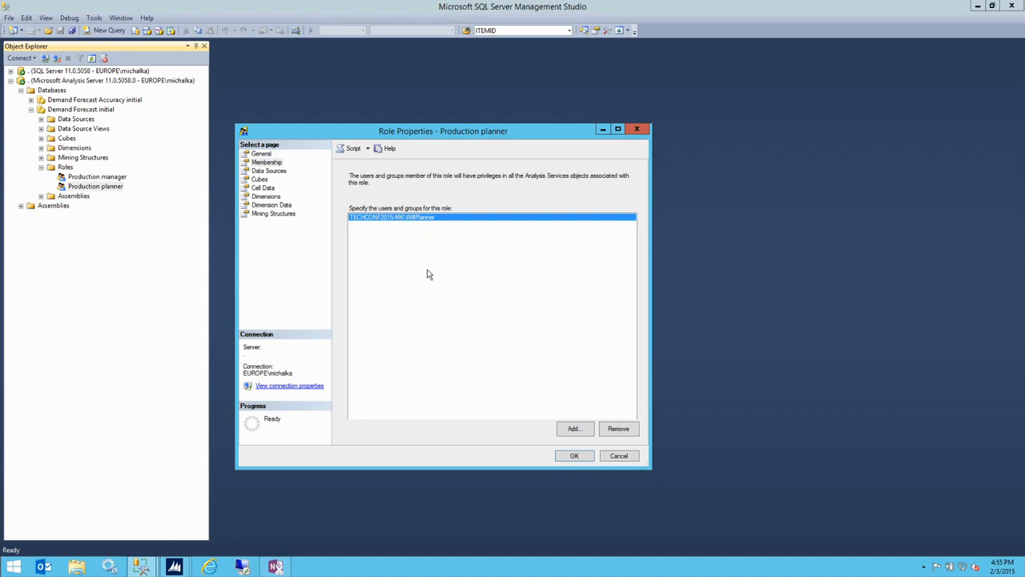
pyautogui.click(575, 456)
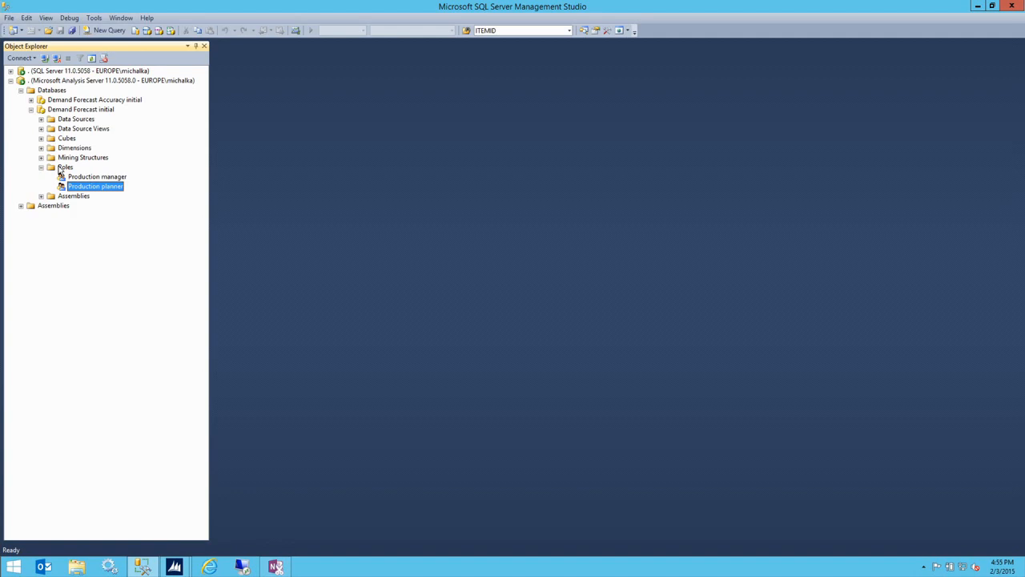
# - Create a new role in Demand Forecast initial and name it RoleUSA
pyautogui.rightClick(58, 169)
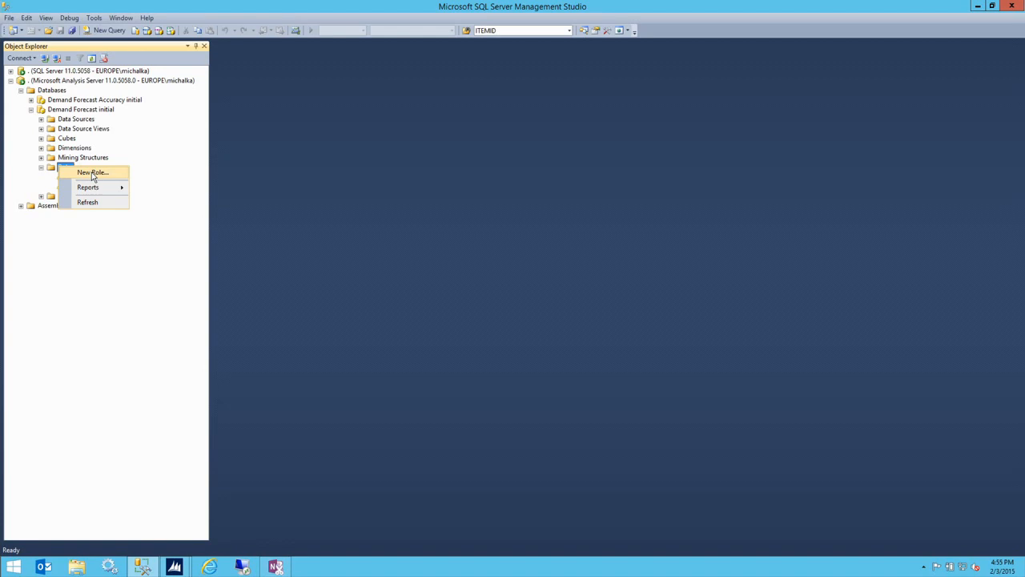
pyautogui.click(218, 174)
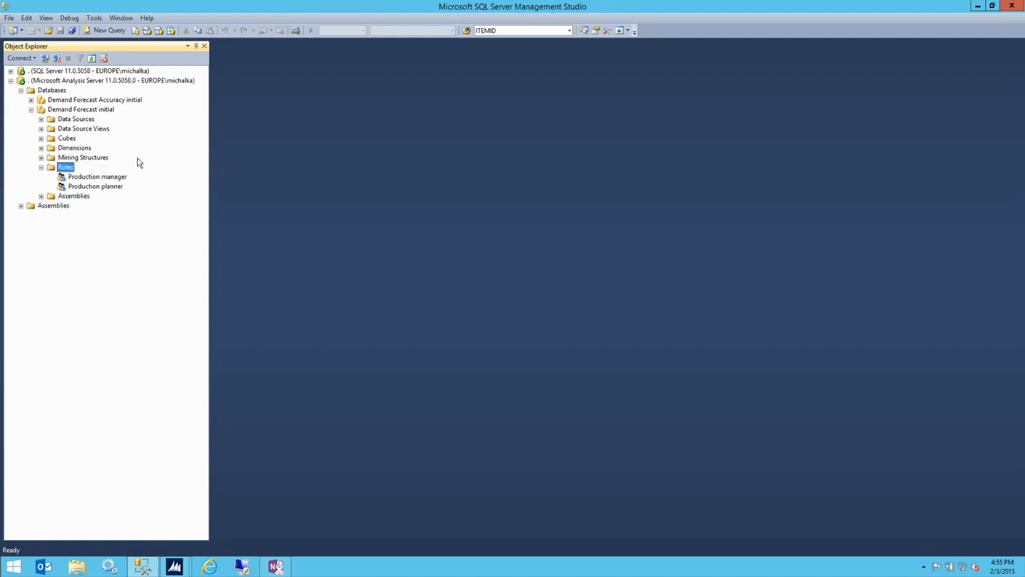
pyautogui.rightClick(64, 168)
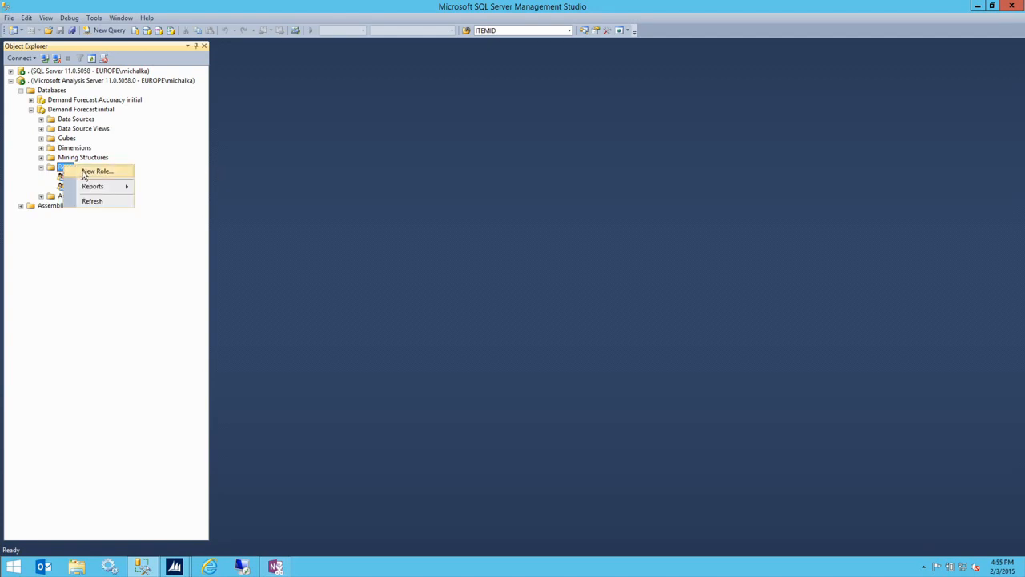
pyautogui.click(88, 170)
pyautogui.click(446, 204)
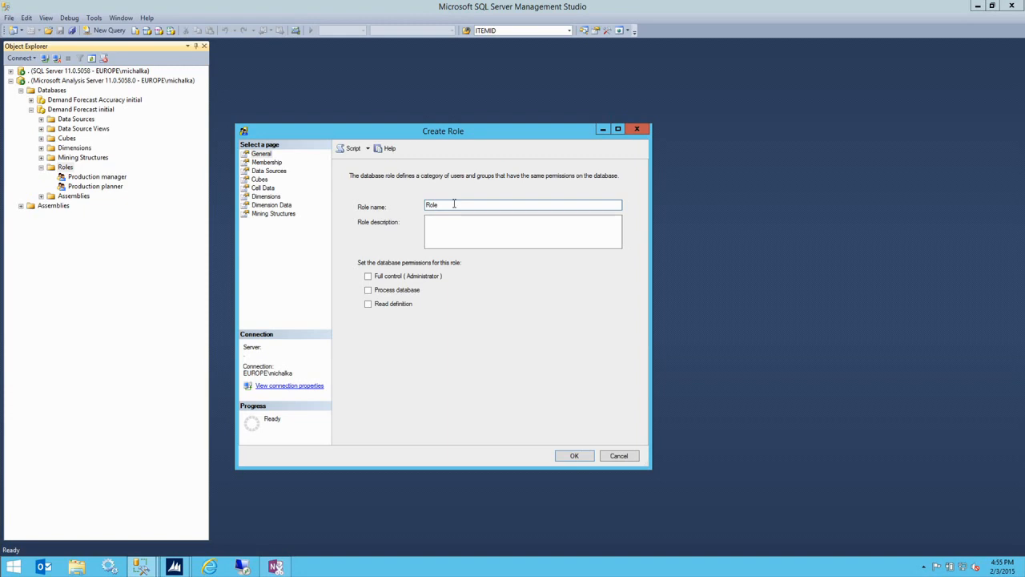
pyautogui.write('USA')
# - Grant RoleUSA the Process database and Read definition permissions
pyautogui.click(428, 219)
pyautogui.moveTo(460, 130); pyautogui.dragTo(486, 97)
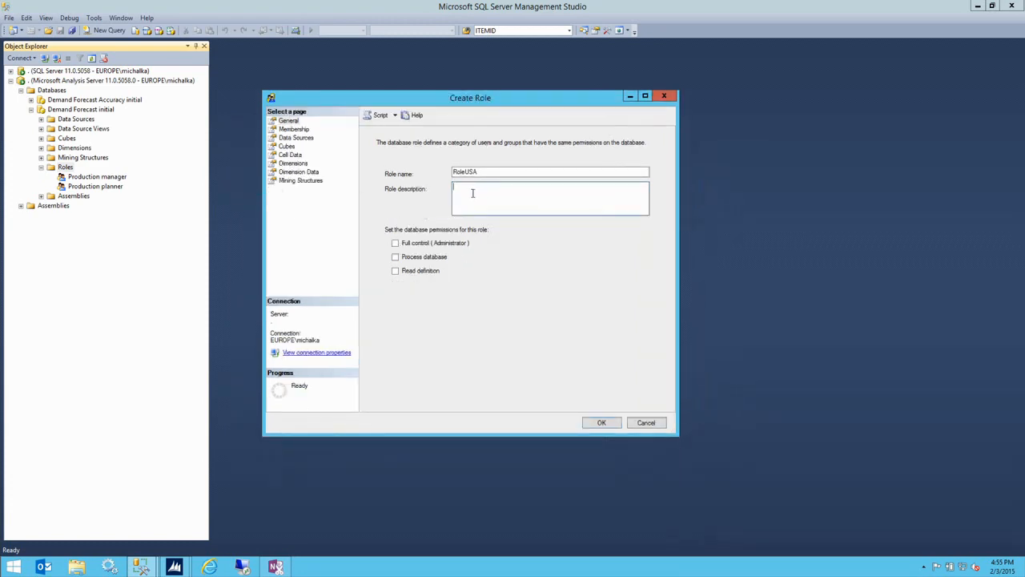
pyautogui.click(417, 261)
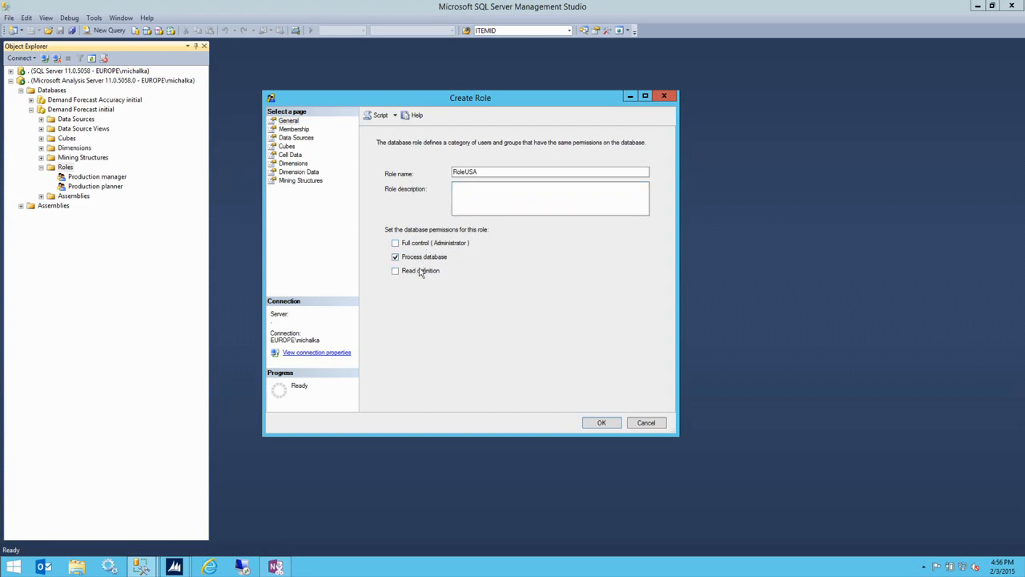
pyautogui.click(422, 272)
# - Add the USA user account as a member of RoleUSA
pyautogui.click(301, 130)
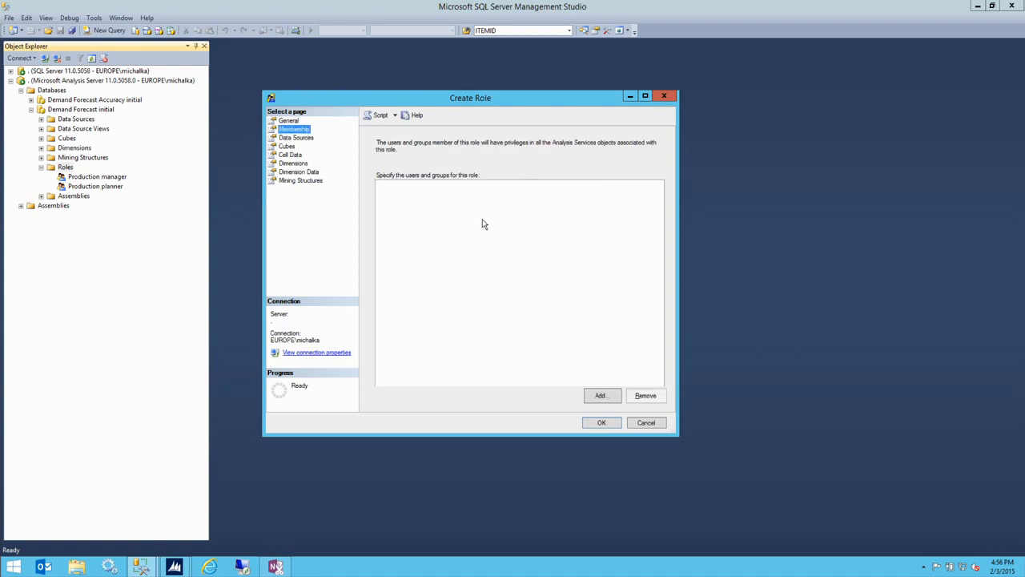
pyautogui.click(600, 393)
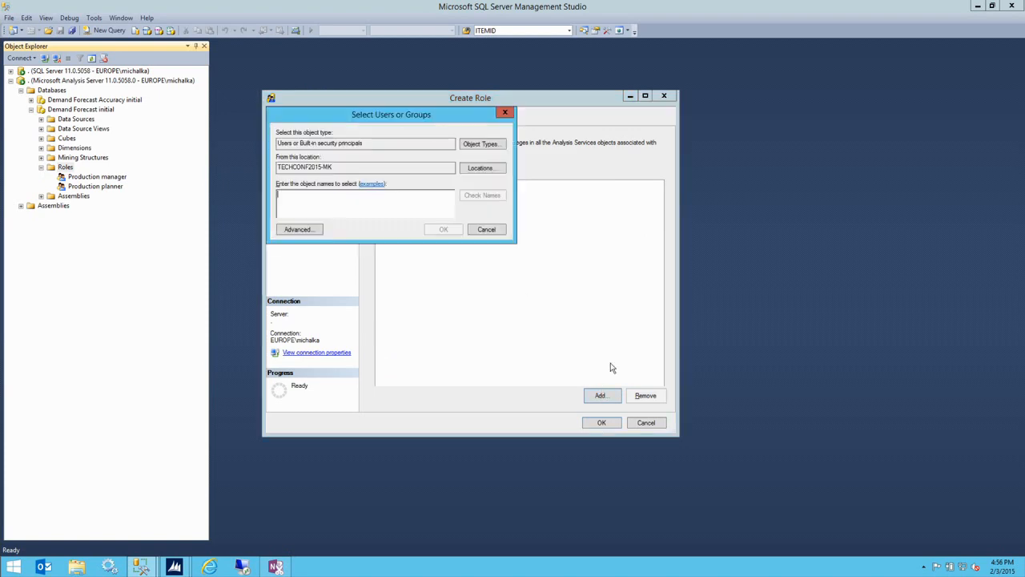
pyautogui.write('SusanUSA')
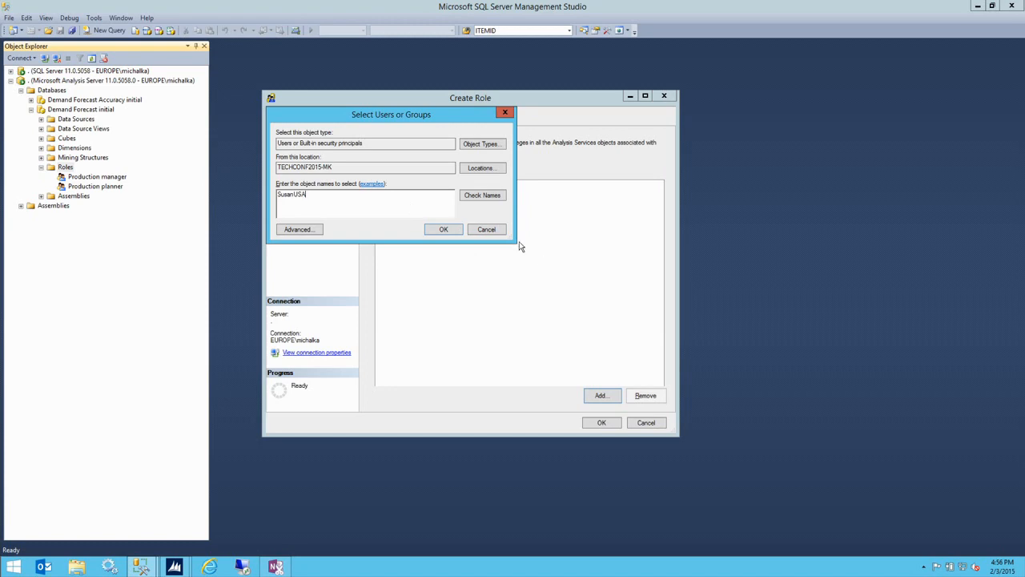
pyautogui.click(445, 228)
pyautogui.click(392, 186)
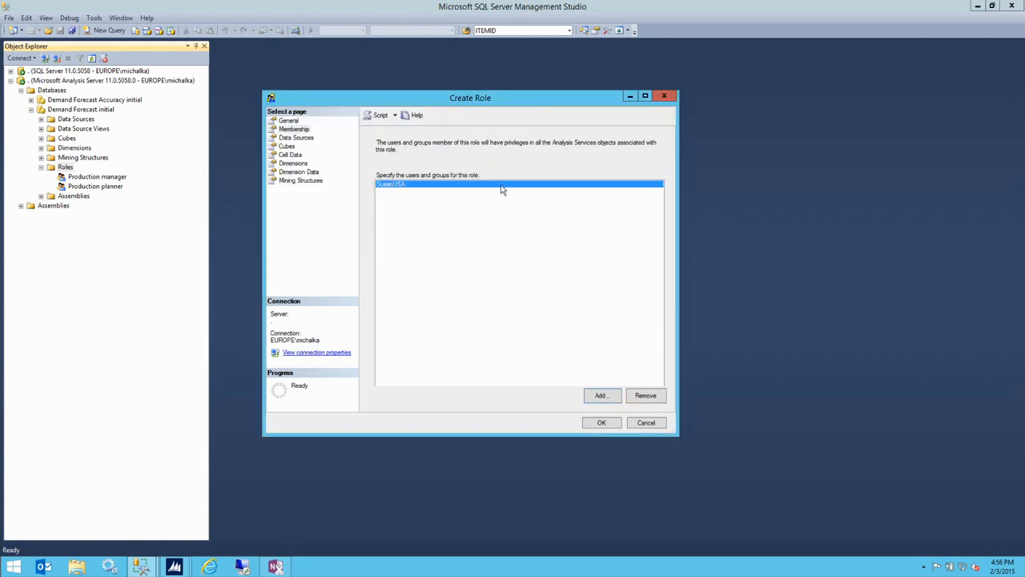
pyautogui.click(292, 138)
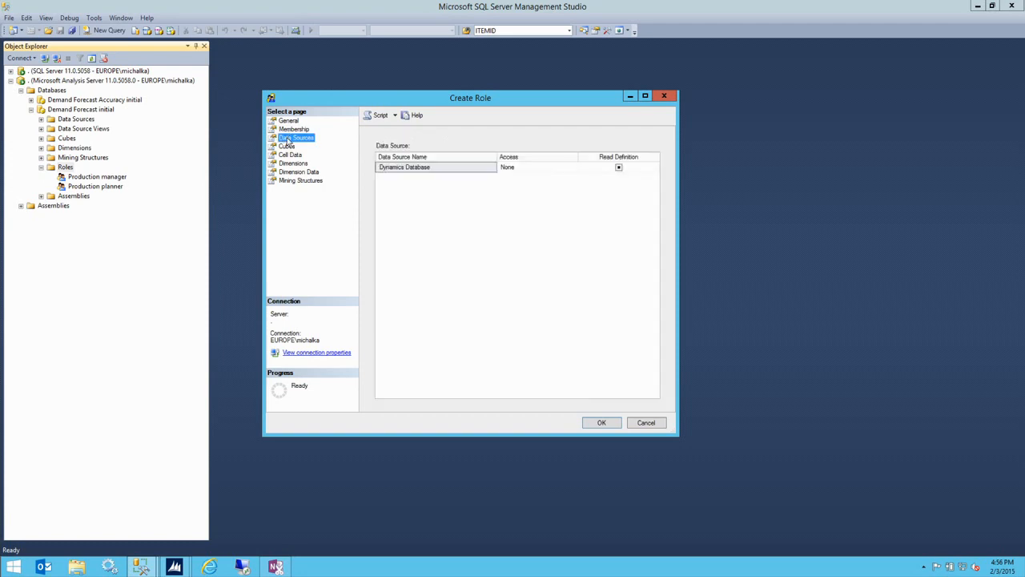
# - Set RoleUSA's access to the Dynamics Database data source to Read
pyautogui.click(547, 171)
pyautogui.click(542, 176)
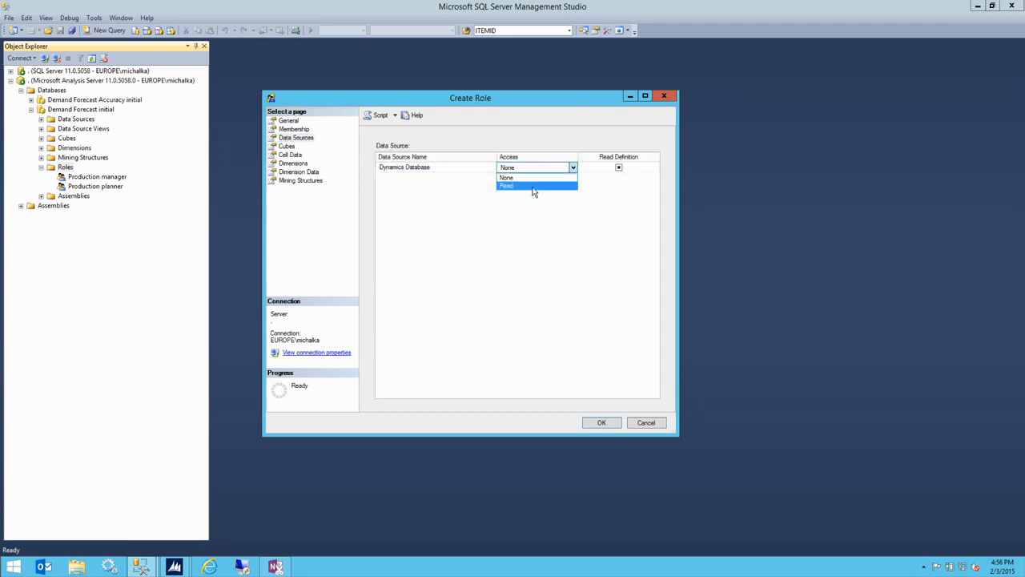
pyautogui.click(534, 186)
# - Set RoleUSA's access to the Demand forecast cube to Read/Write
pyautogui.click(286, 148)
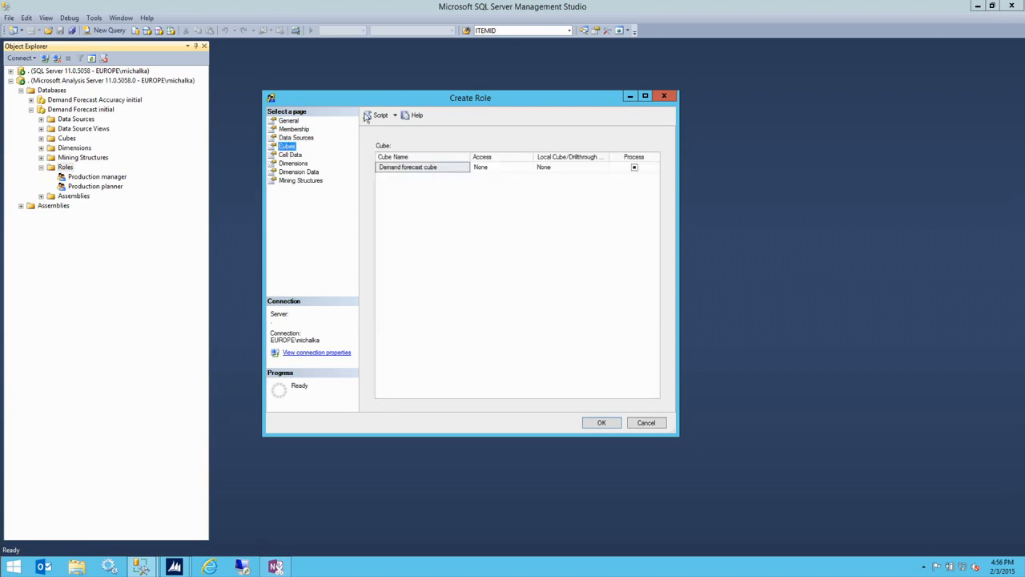
pyautogui.click(500, 169)
pyautogui.click(500, 170)
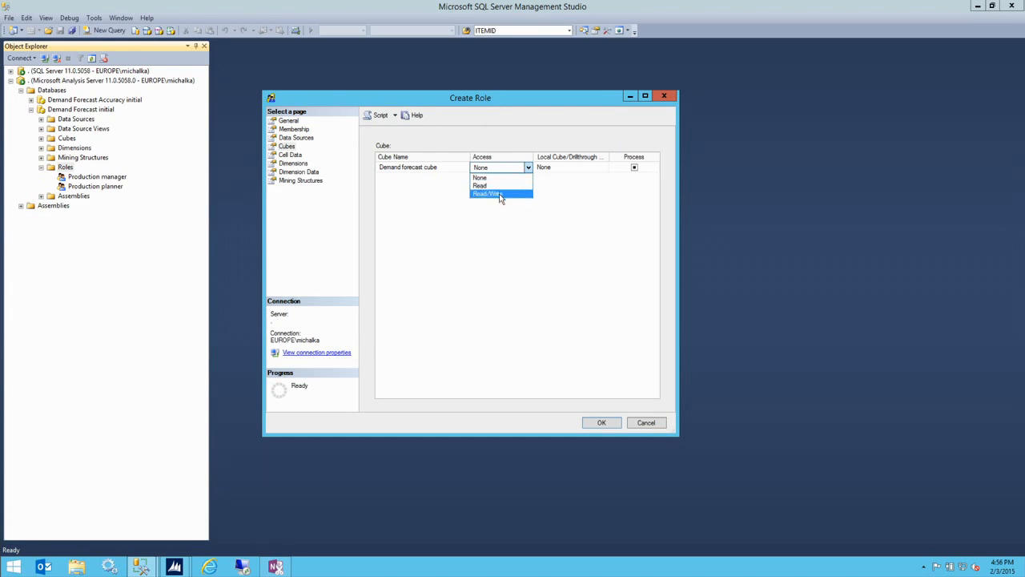
pyautogui.click(500, 195)
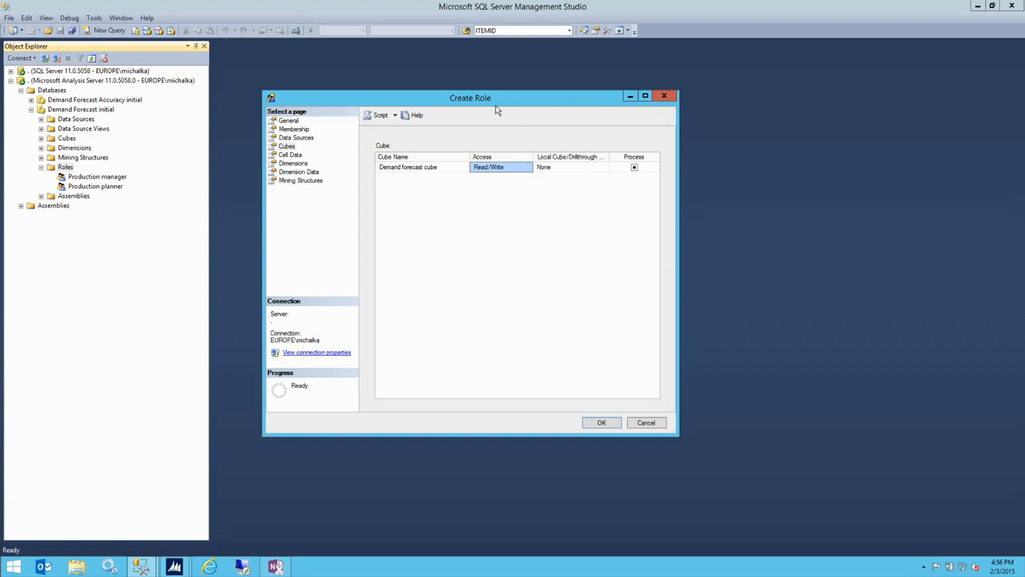
pyautogui.click(288, 154)
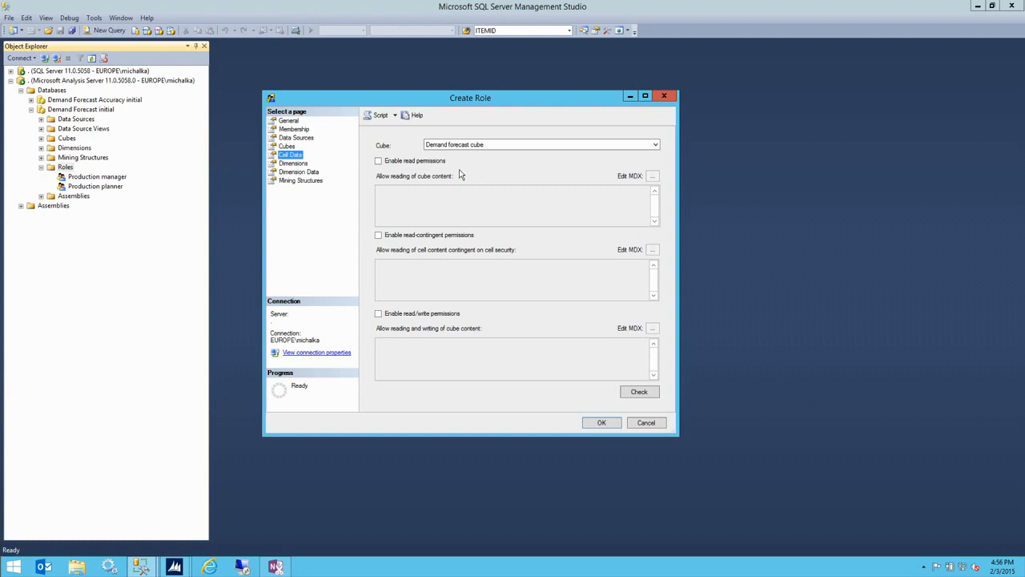
# - Enable read/write cell permissions on the Demand forecast cube with the MDX expression 'true'
pyautogui.click(462, 146)
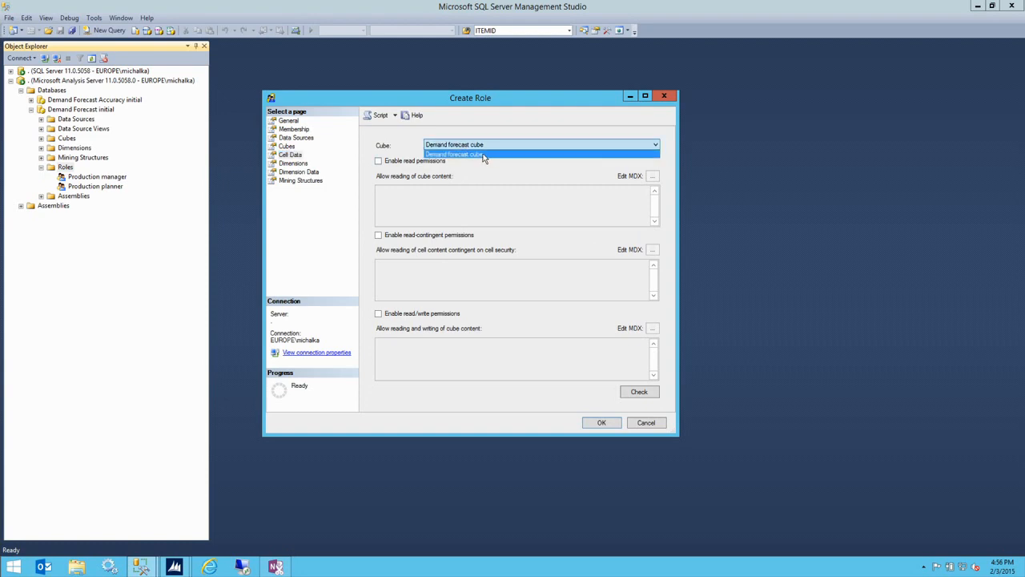
pyautogui.click(476, 154)
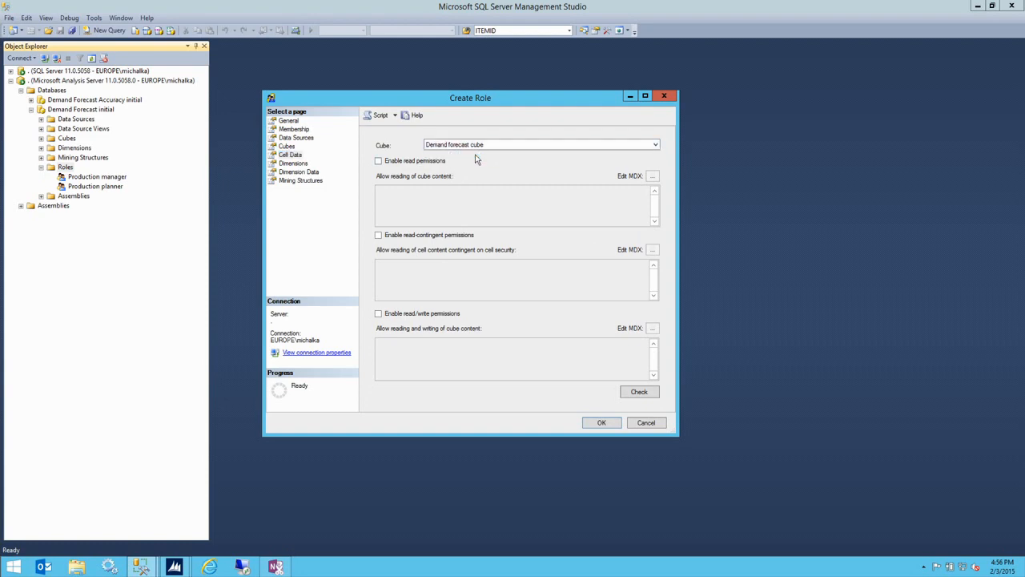
pyautogui.click(387, 316)
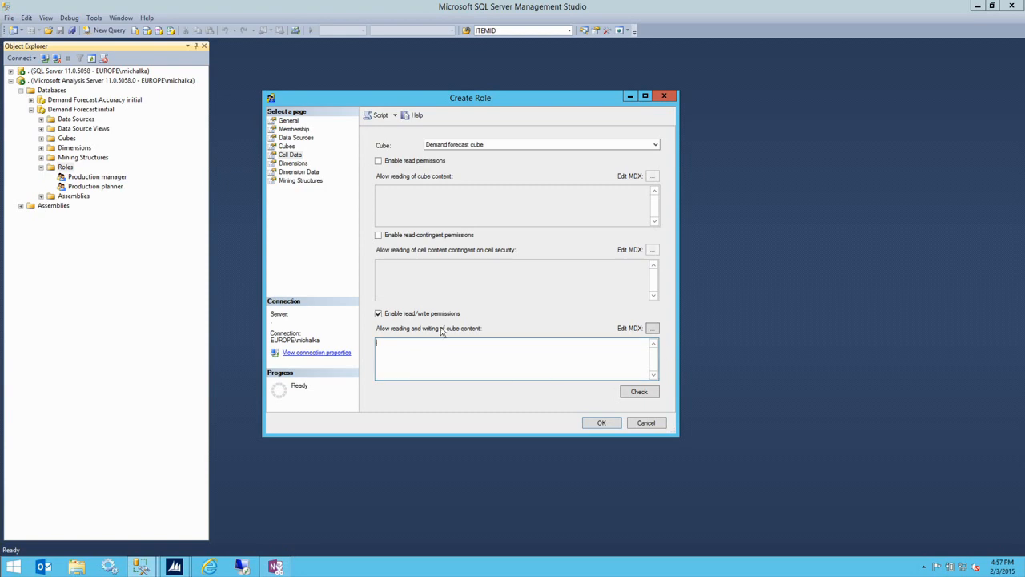
pyautogui.click(476, 353)
pyautogui.write('ue')
pyautogui.click(296, 173)
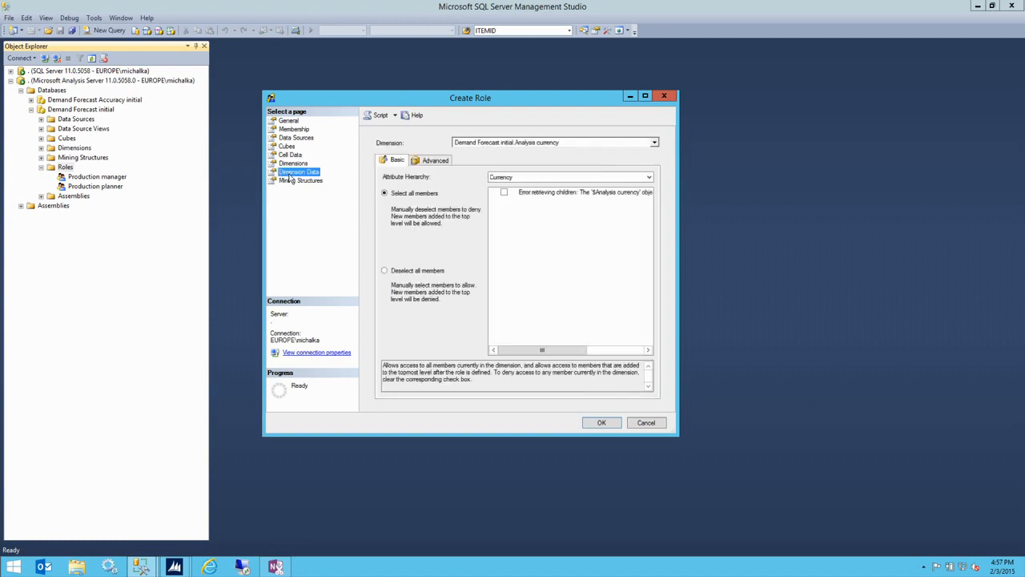
# - Restrict RoleUSA's Country Region dimension to the USA member only and save the role
pyautogui.click(479, 144)
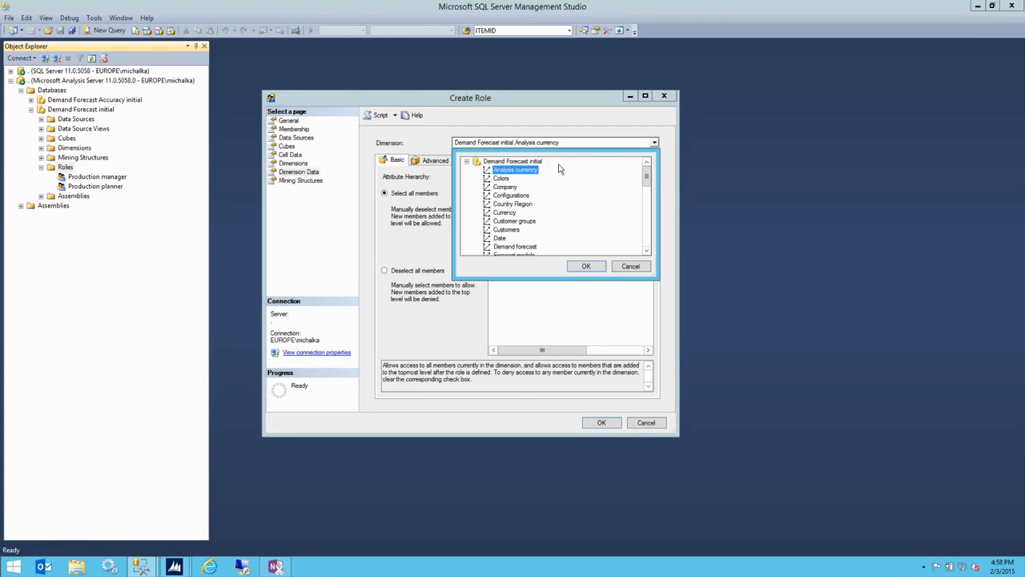
pyautogui.click(508, 204)
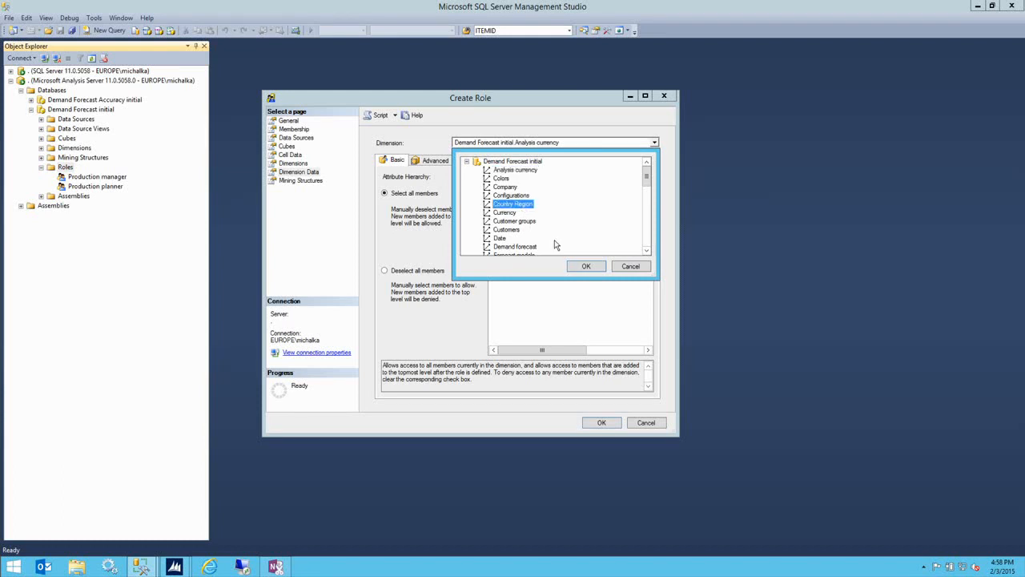
pyautogui.click(583, 268)
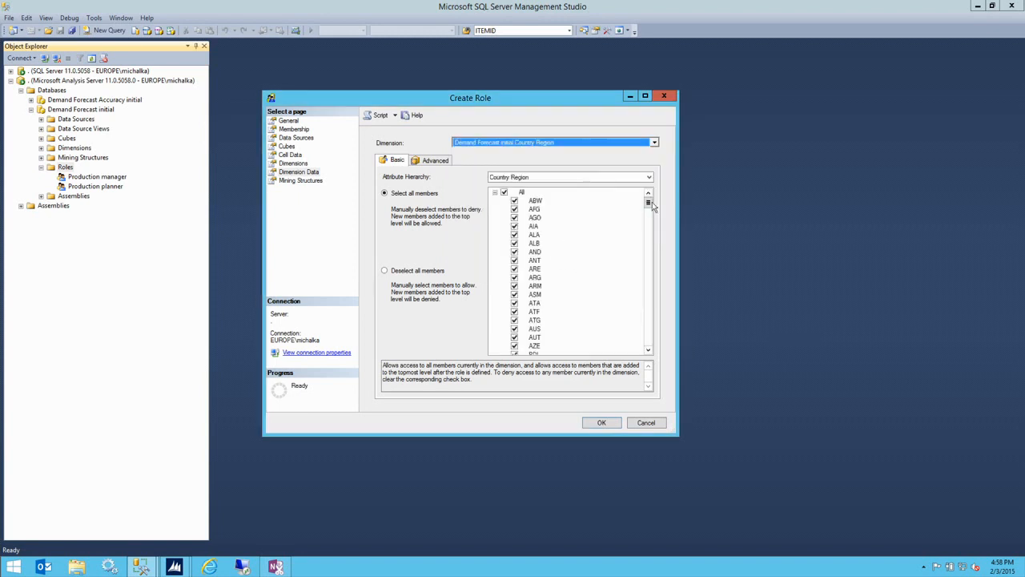
pyautogui.moveTo(648, 205)
pyautogui.mouseDown()
pyautogui.moveTo(655, 351)
pyautogui.moveTo(633, 197)
pyautogui.mouseUp()
pyautogui.click(413, 273)
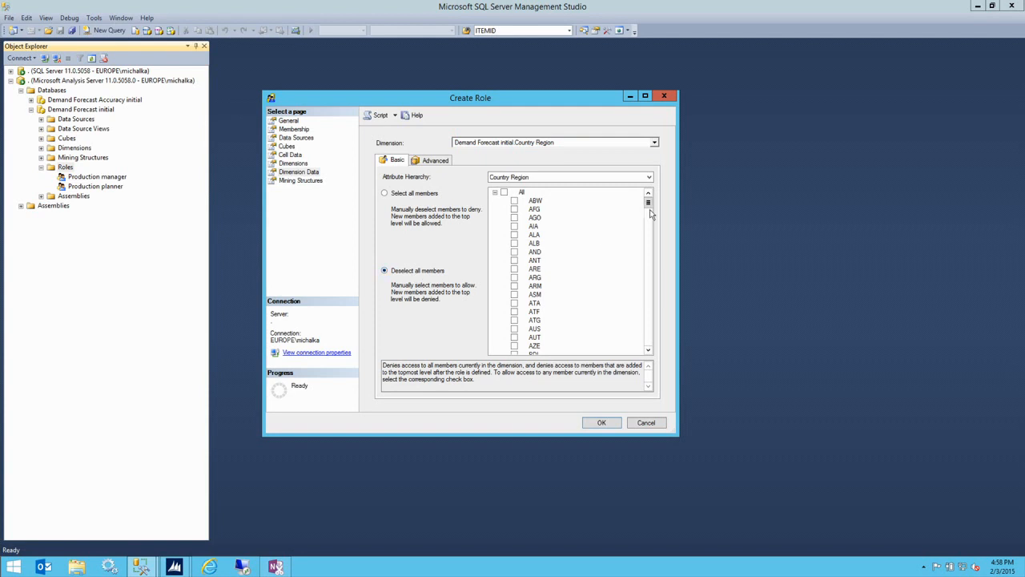
pyautogui.moveTo(648, 202); pyautogui.dragTo(653, 359)
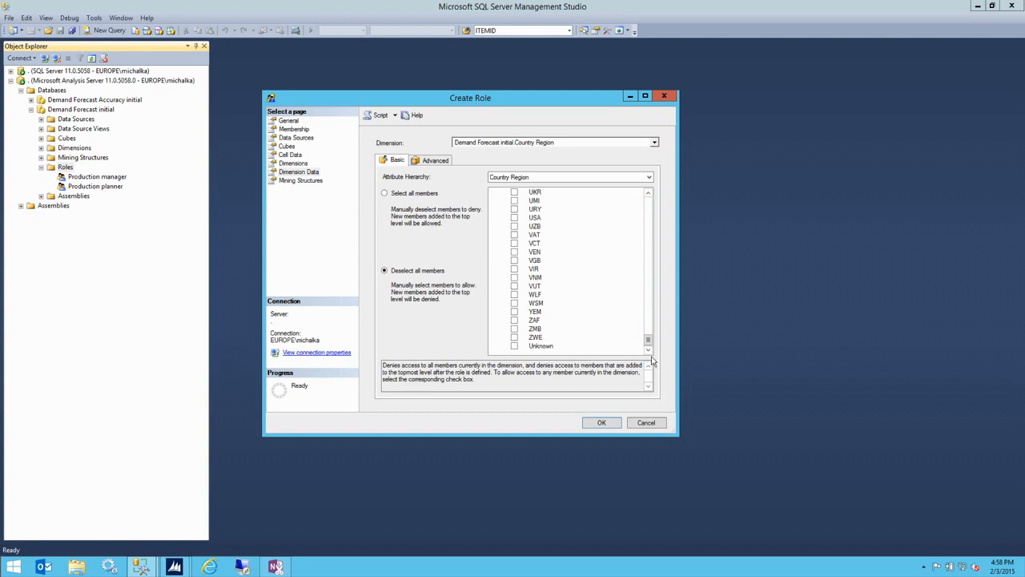
pyautogui.click(535, 218)
pyautogui.click(514, 218)
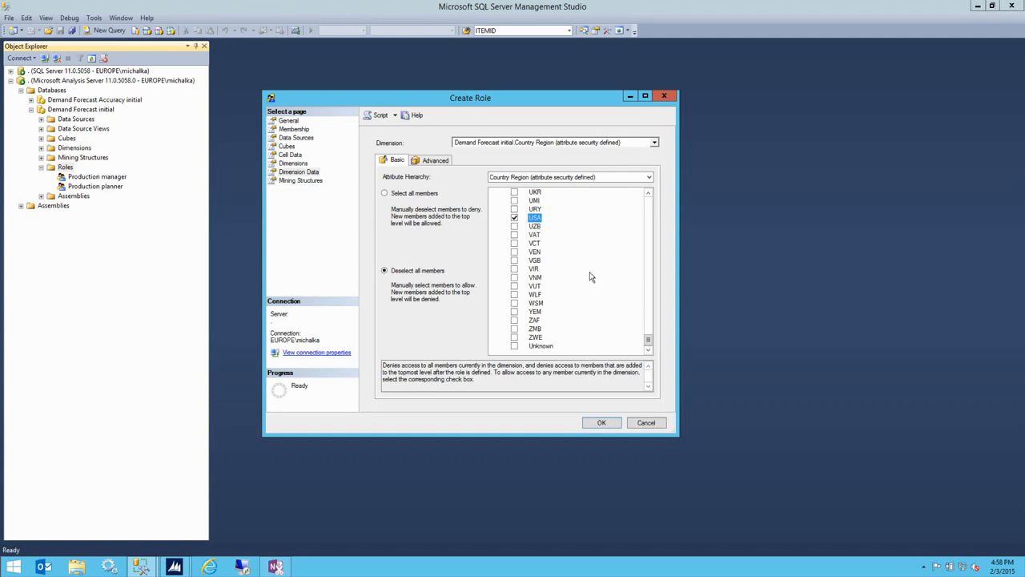
pyautogui.click(602, 423)
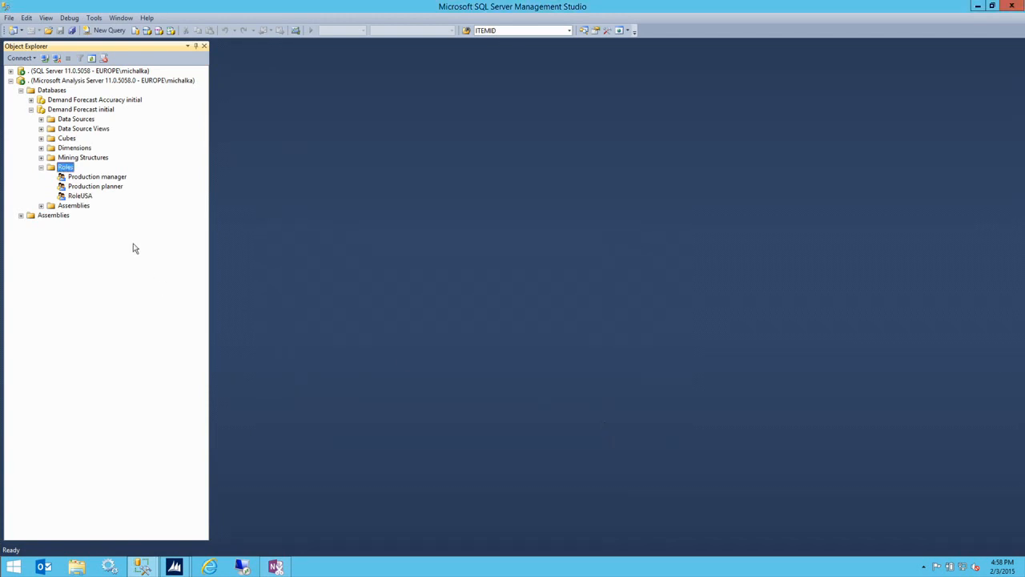
# - Select RoleUSA under Roles, then open the current user's account options from the Start screen
pyautogui.click(82, 197)
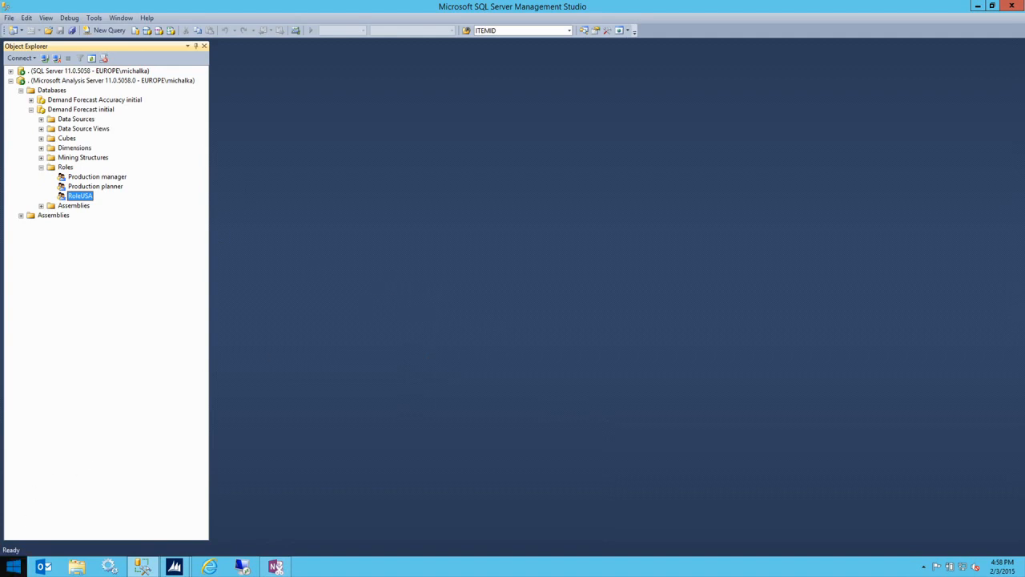
pyautogui.click(13, 566)
pyautogui.click(879, 48)
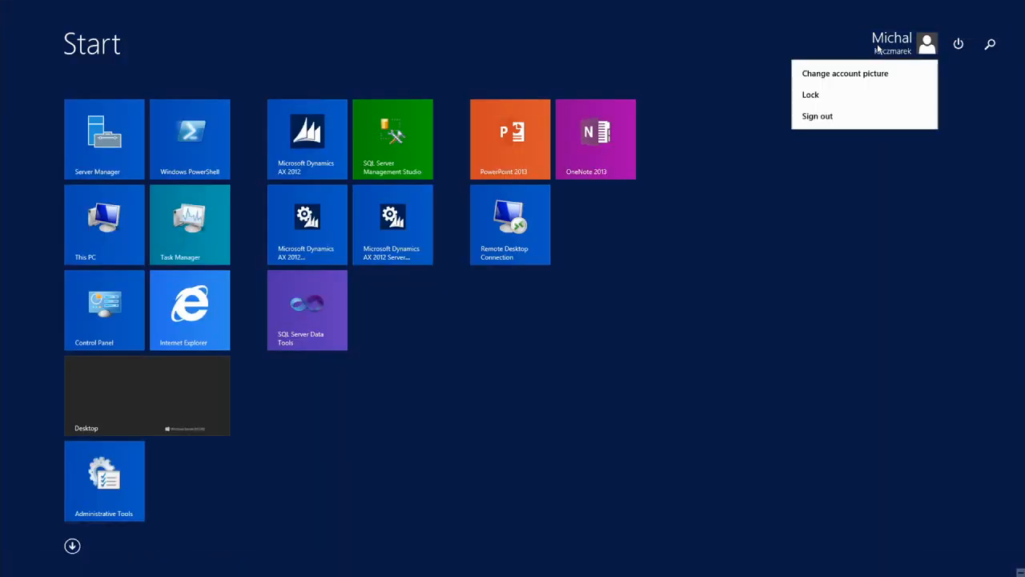
# - Lock the session, switch user, sign in with the other account's password and open its Desktop
pyautogui.click(838, 95)
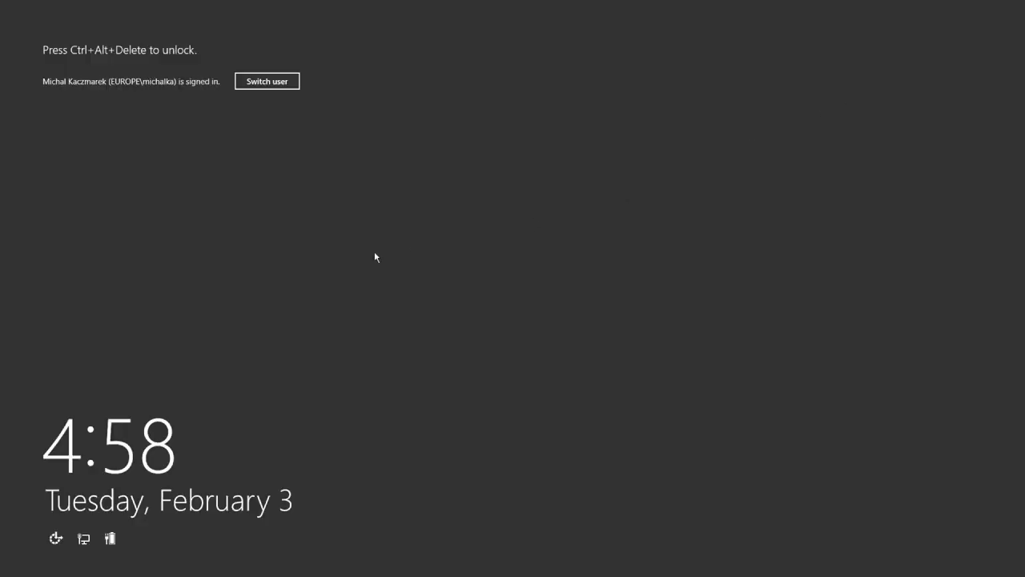
pyautogui.click(267, 85)
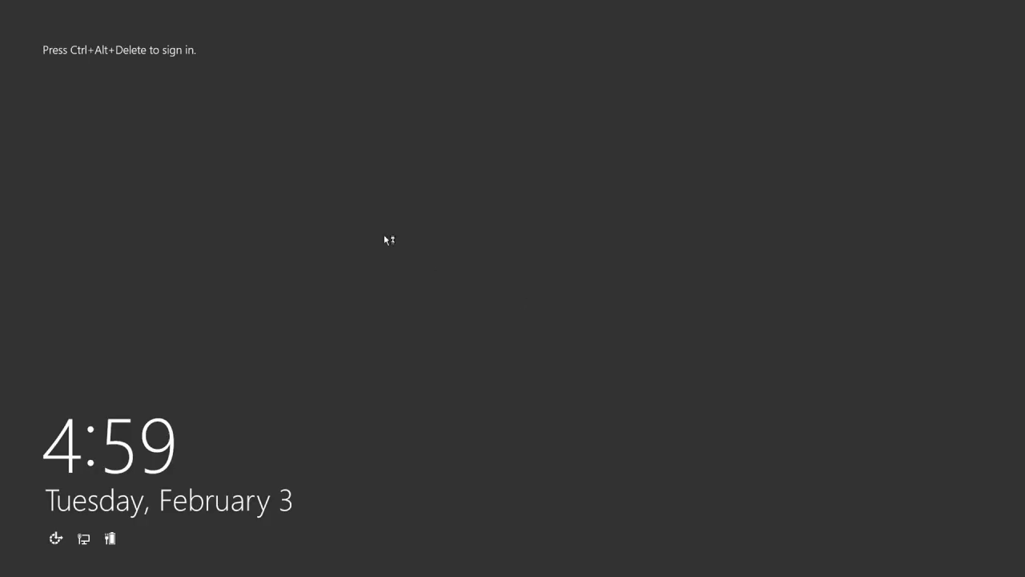
pyautogui.hotkey('ctrl', 'alt', 'Delete')
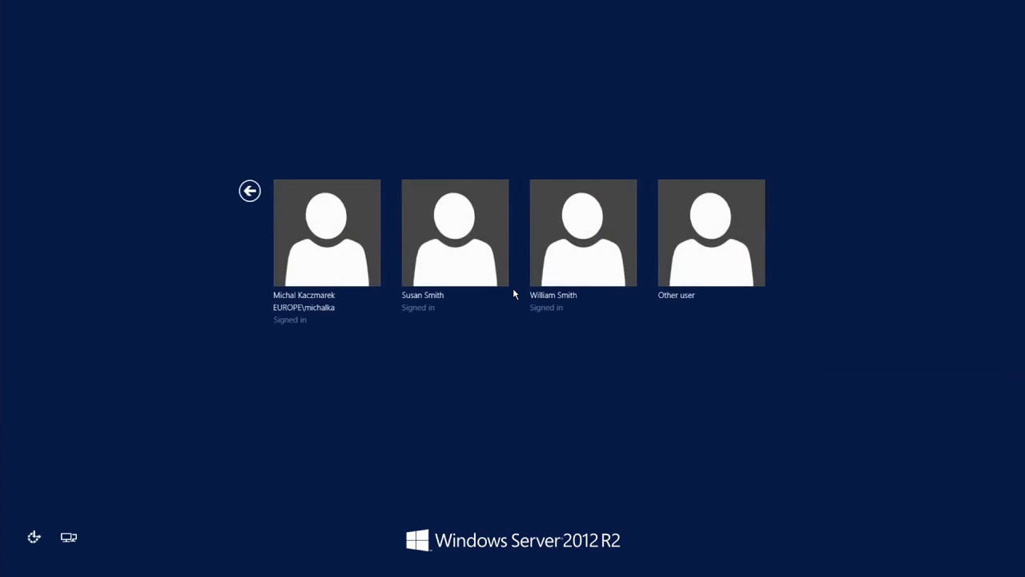
pyautogui.click(586, 237)
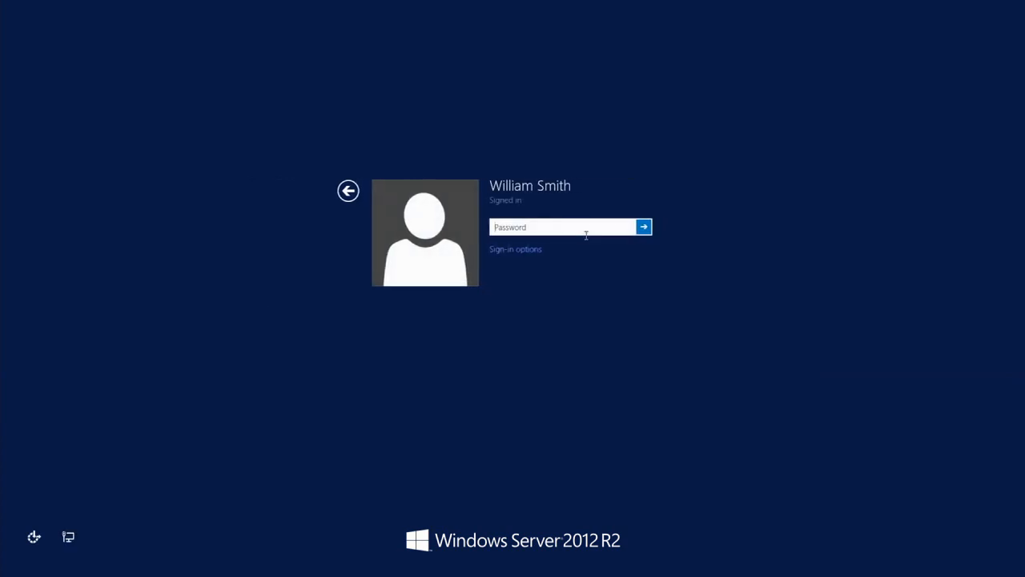
pyautogui.write('••••••••••')
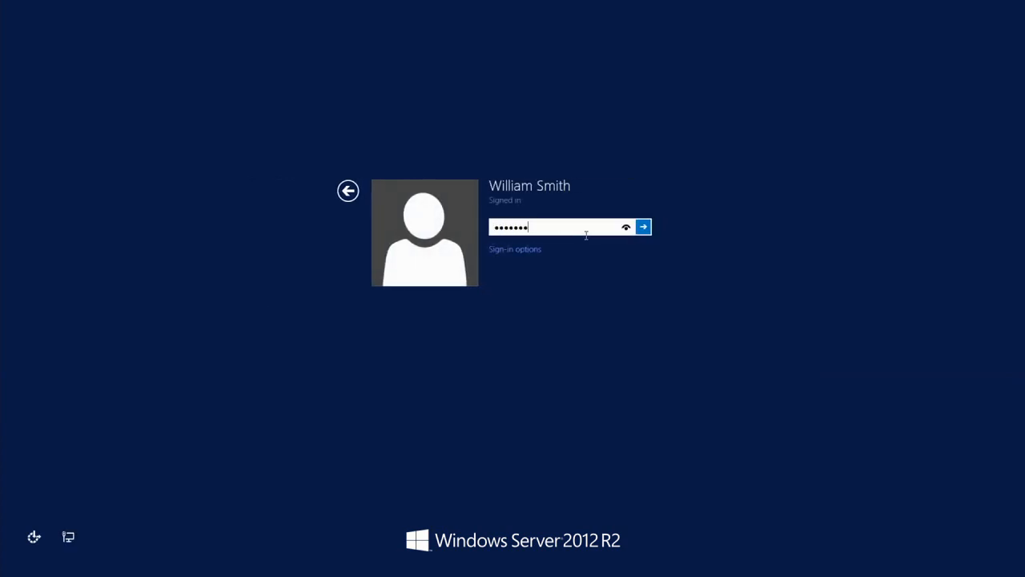
pyautogui.press('Return')
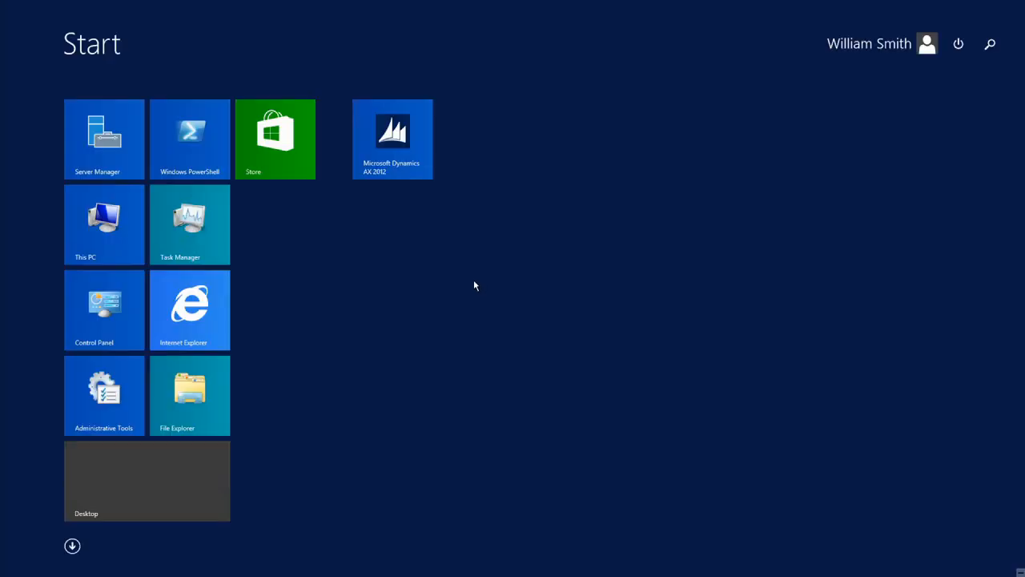
pyautogui.click(87, 485)
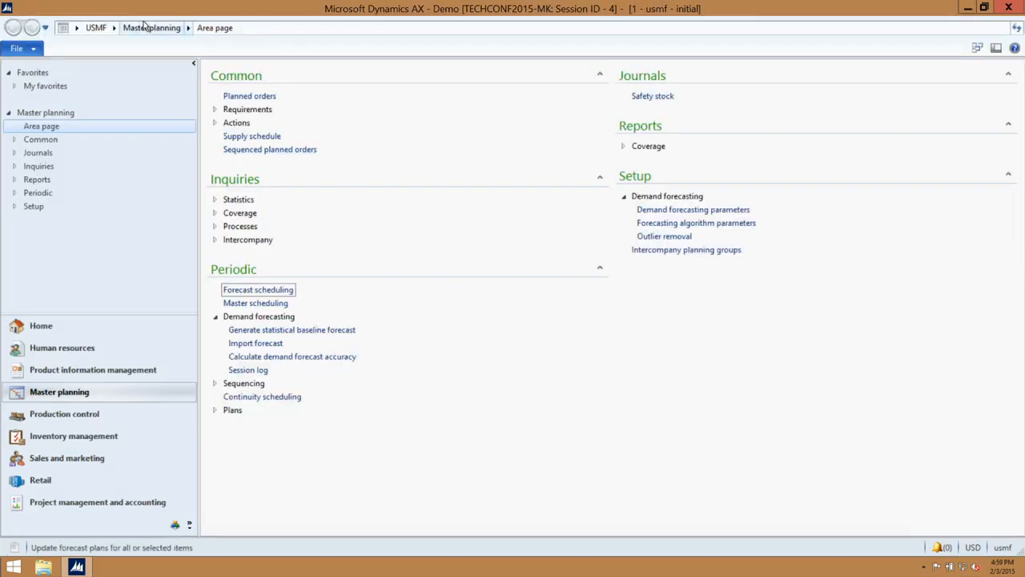
# - Run Generate statistical baseline forecast with the default dates (2012 history, starting 1/1/2013)
pyautogui.click(114, 29)
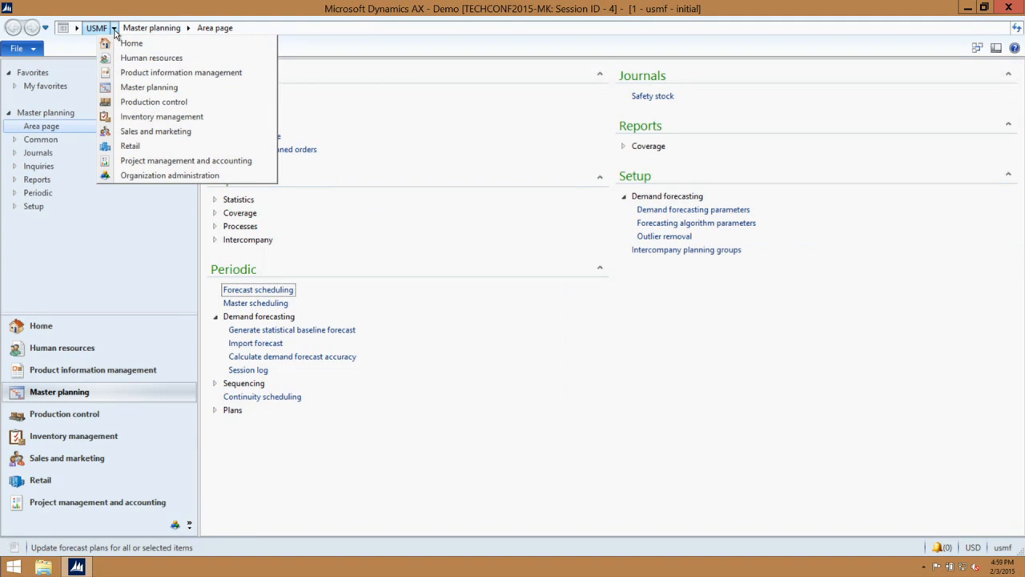
pyautogui.click(461, 373)
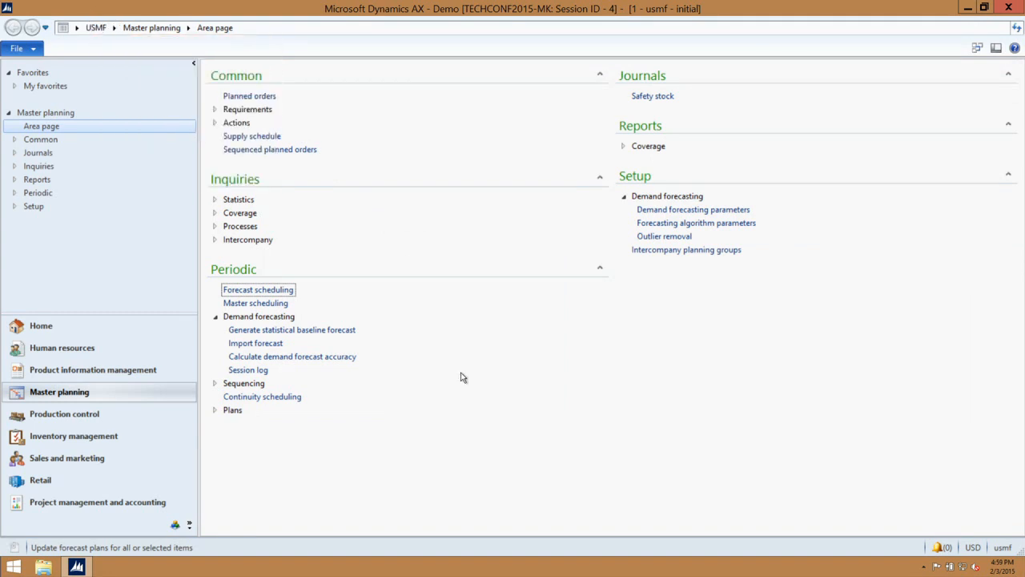
pyautogui.click(263, 332)
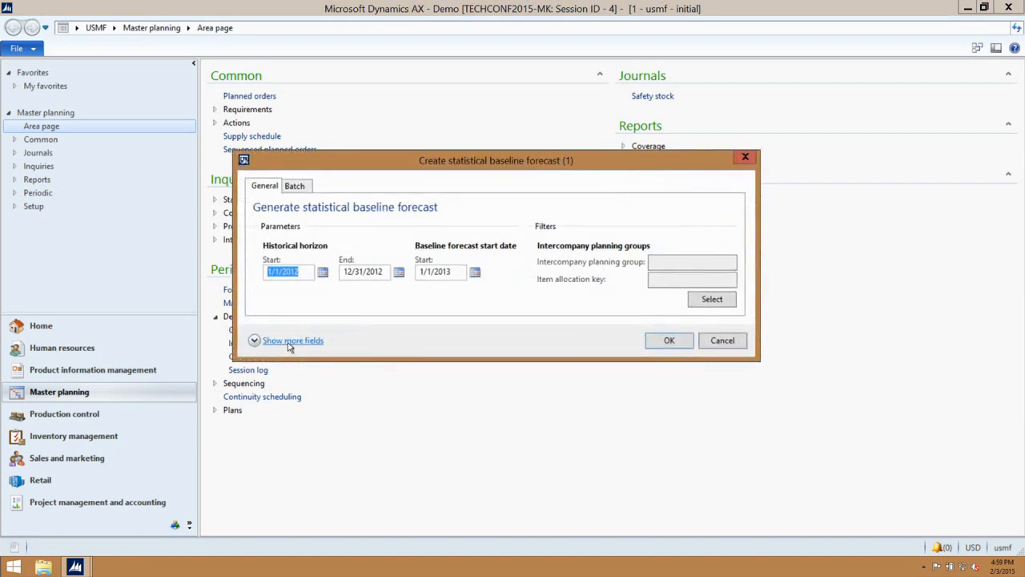
pyautogui.click(679, 344)
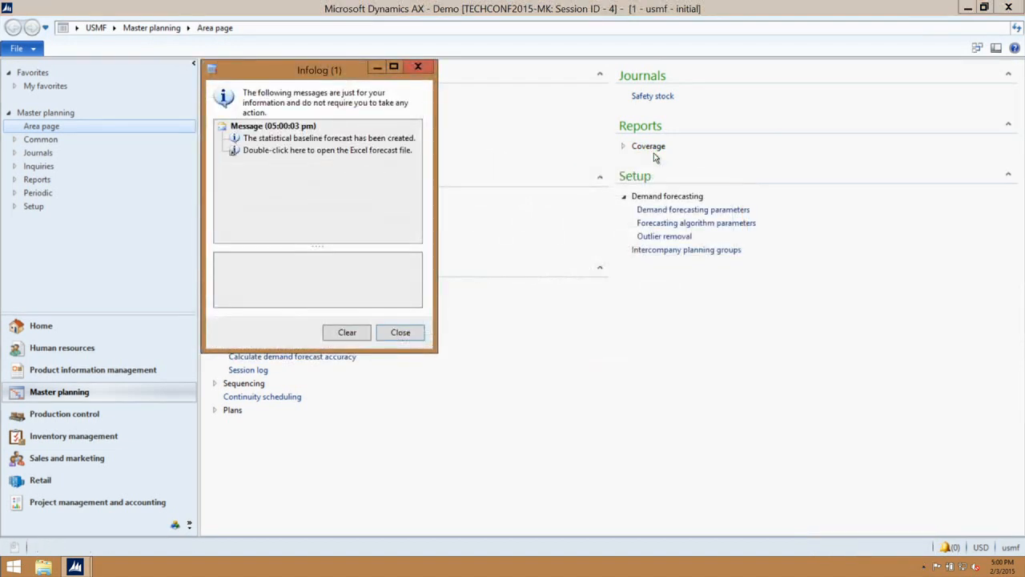
# - Open the DemoForecast Excel file from the forecast message in the Infolog
pyautogui.click(321, 152)
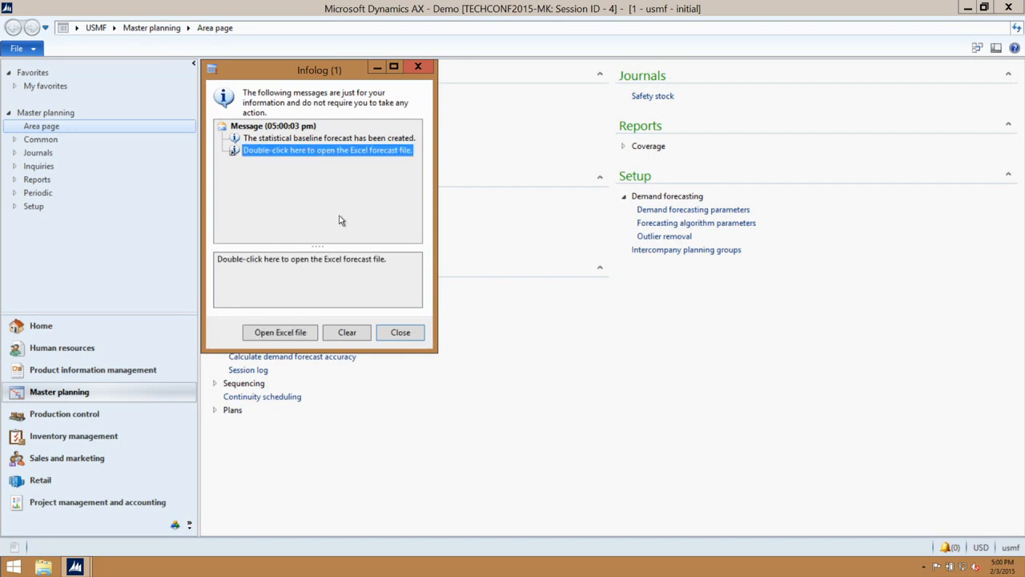
pyautogui.click(290, 336)
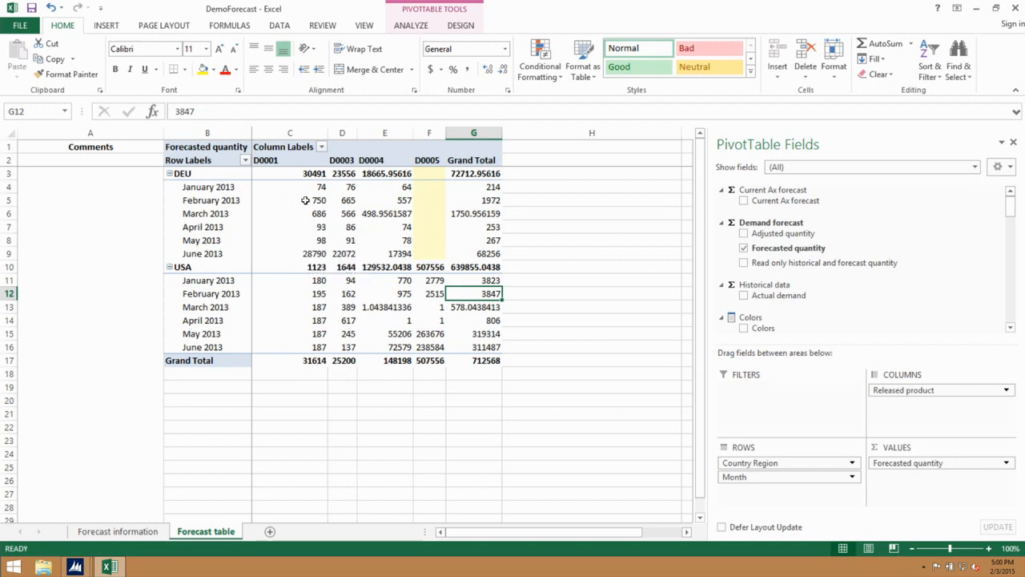
# - Review the DEU and USA rows and DEU's April 2013 D0001 value, then close the workbook
pyautogui.click(208, 177)
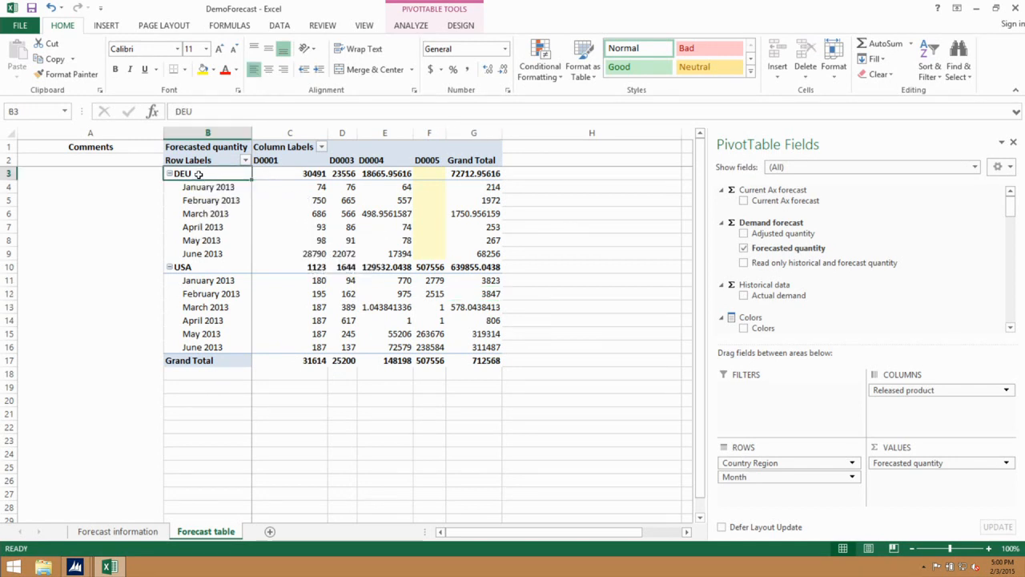
pyautogui.click(192, 267)
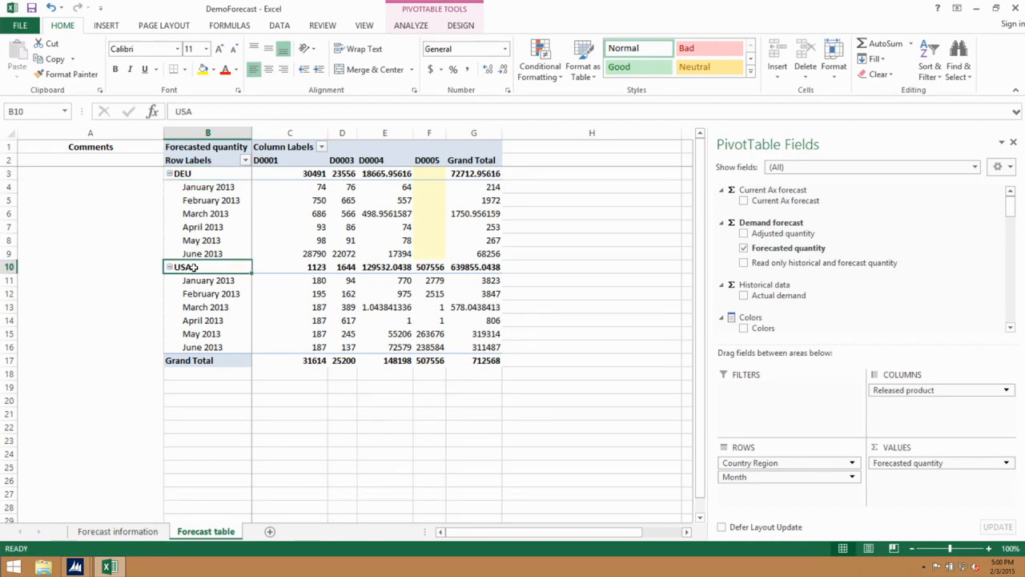
pyautogui.moveTo(308, 188)
pyautogui.moveTo(336, 247)
pyautogui.moveTo(326, 227)
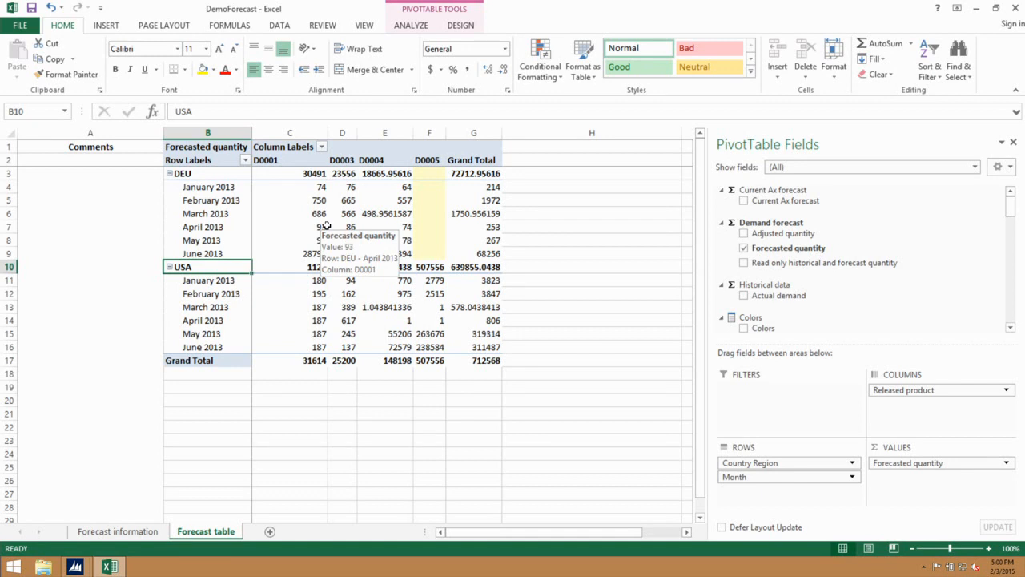
pyautogui.click(320, 227)
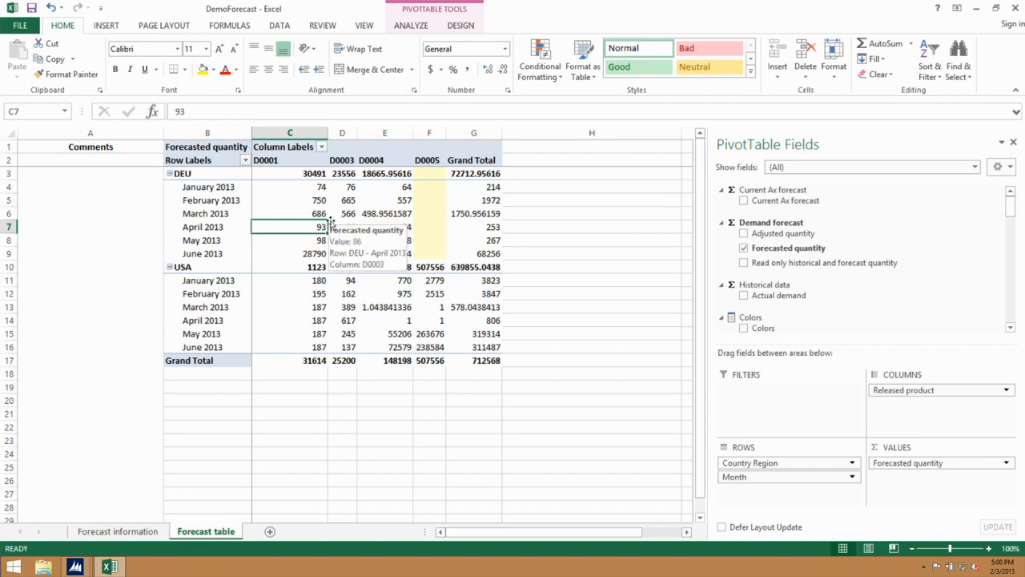
pyautogui.moveTo(1015, 9)
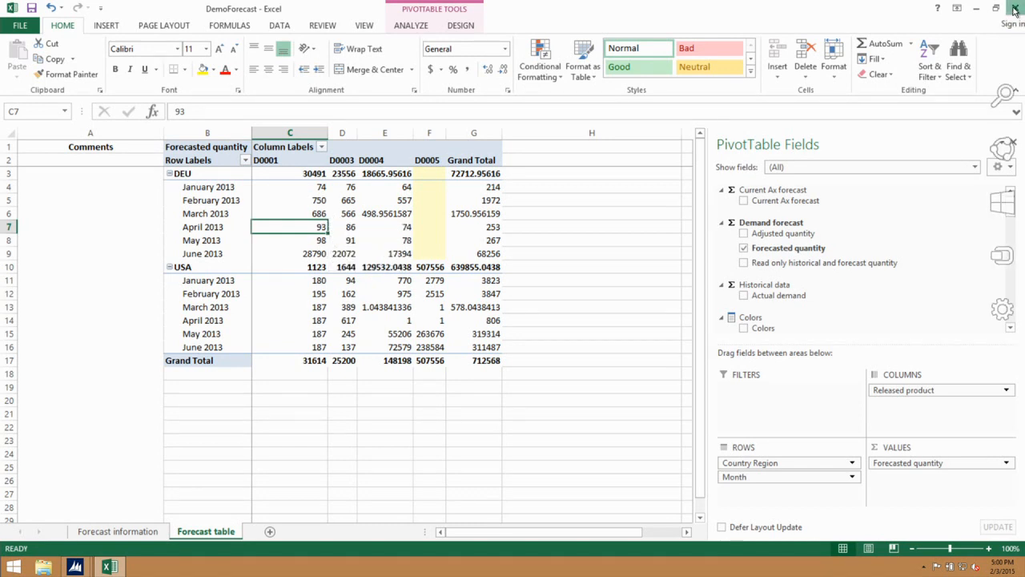
pyautogui.click(1015, 9)
# - Discard the Excel changes, dismiss the forecast message, then lock and sign in as another user
pyautogui.click(500, 300)
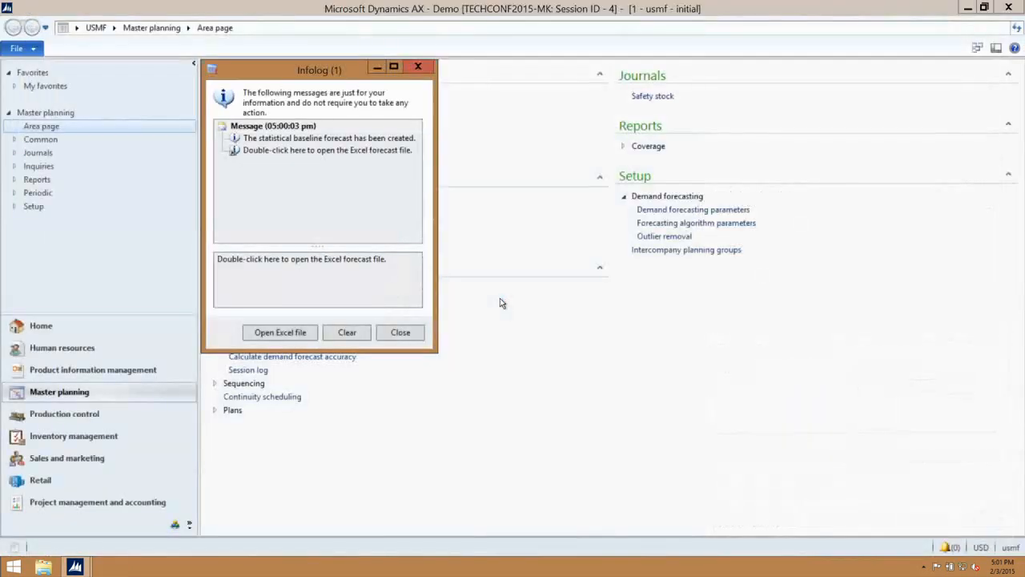
pyautogui.click(417, 335)
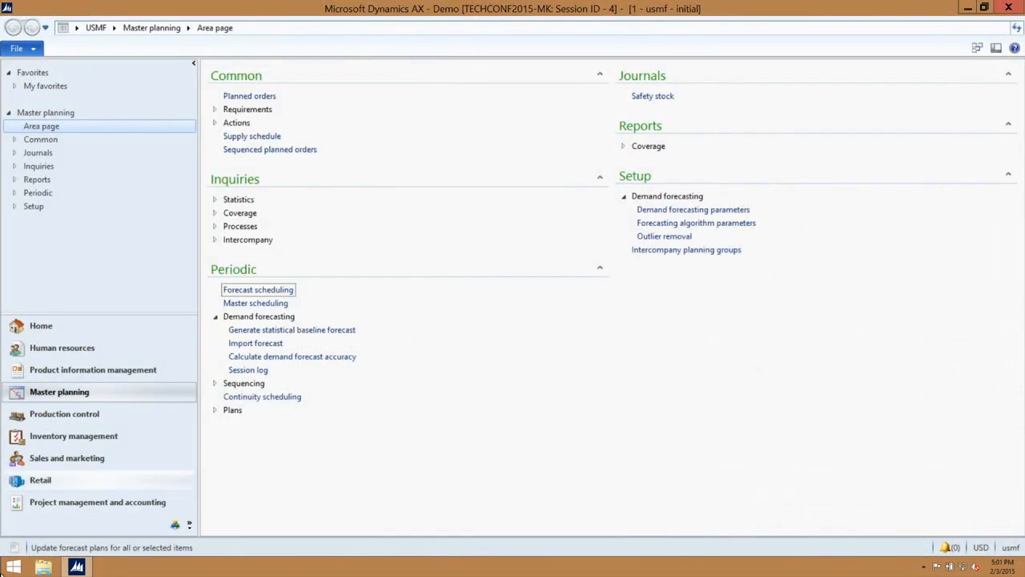
pyautogui.click(9, 569)
pyautogui.click(875, 45)
pyautogui.click(876, 45)
pyautogui.click(875, 45)
pyautogui.click(832, 96)
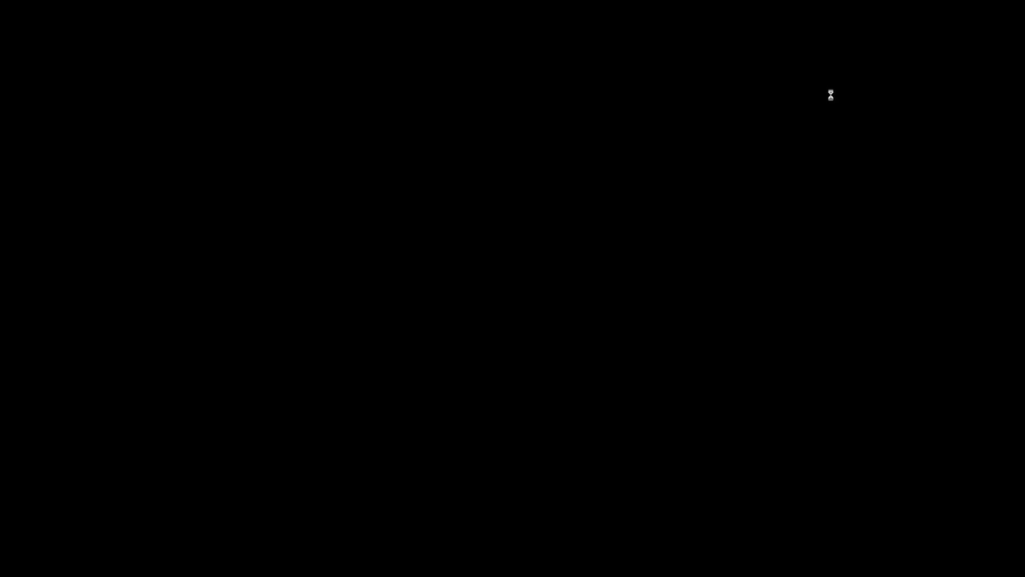
pyautogui.click(233, 83)
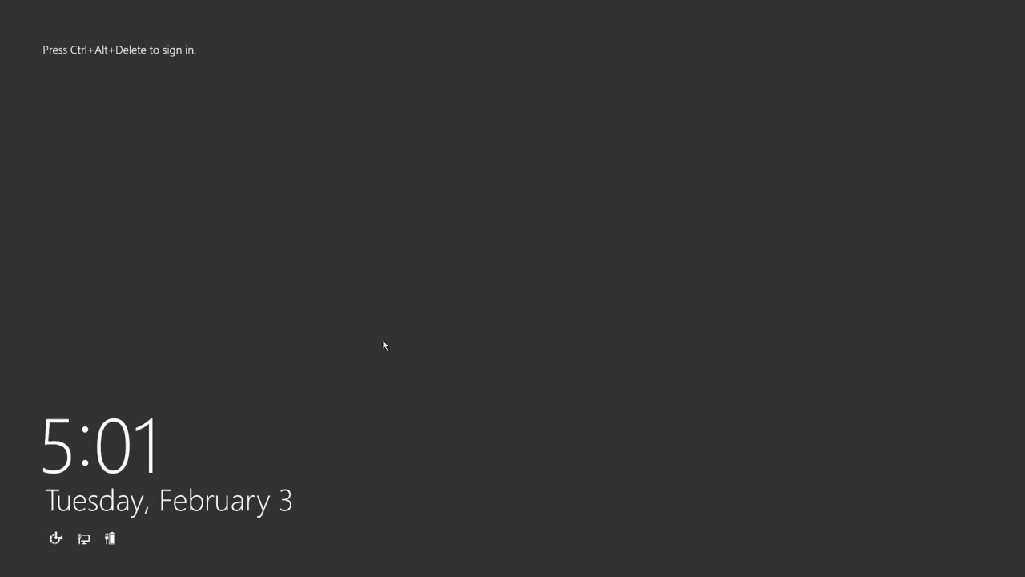
pyautogui.hotkey('ctrl', 'alt', 'Delete')
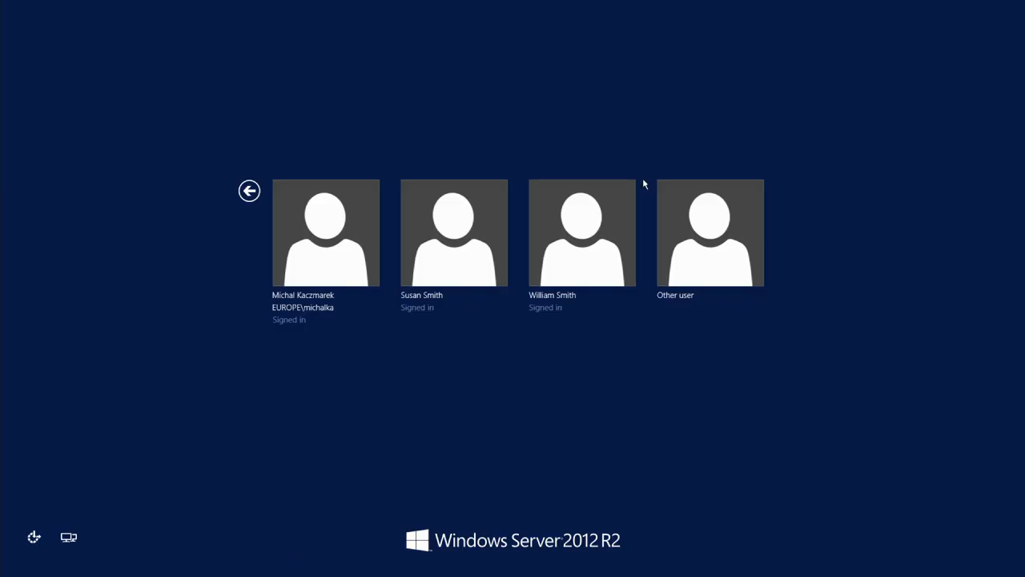
pyautogui.click(441, 224)
pyautogui.write('Password1')
pyautogui.press('Return')
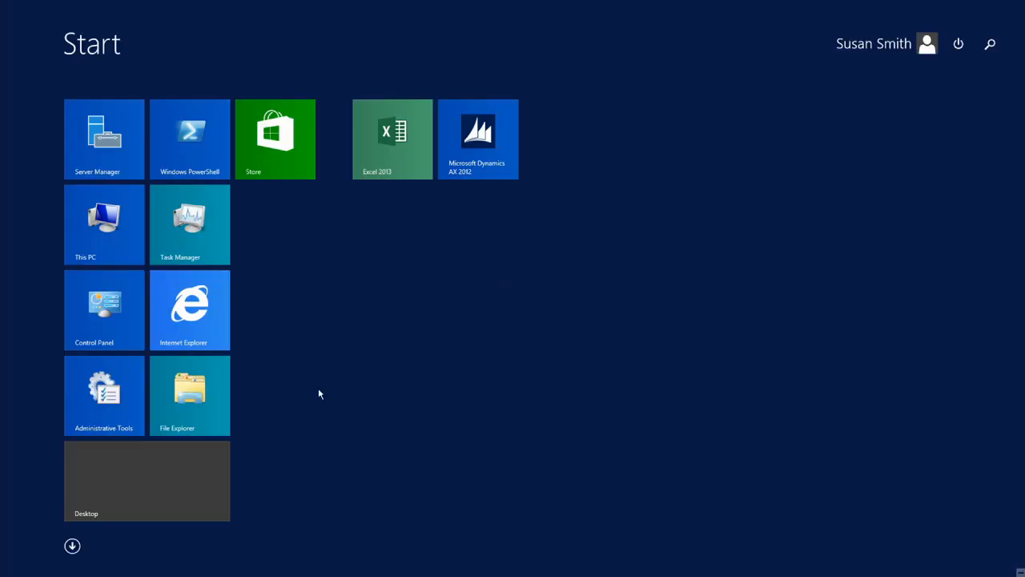
# - From the desktop, launch Excel and open DemoForecast from the Recent list
pyautogui.click(92, 499)
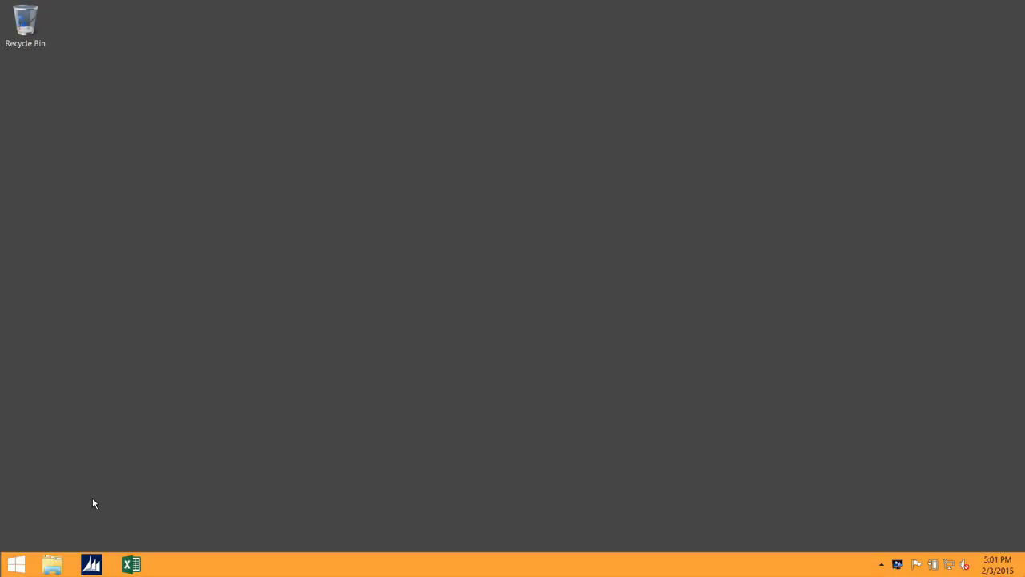
pyautogui.click(132, 566)
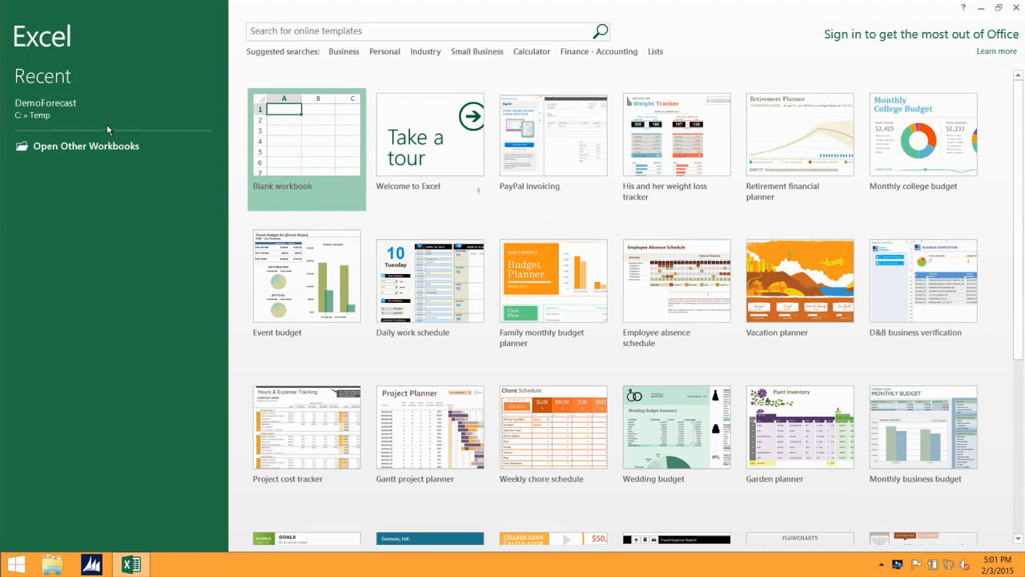
pyautogui.click(54, 113)
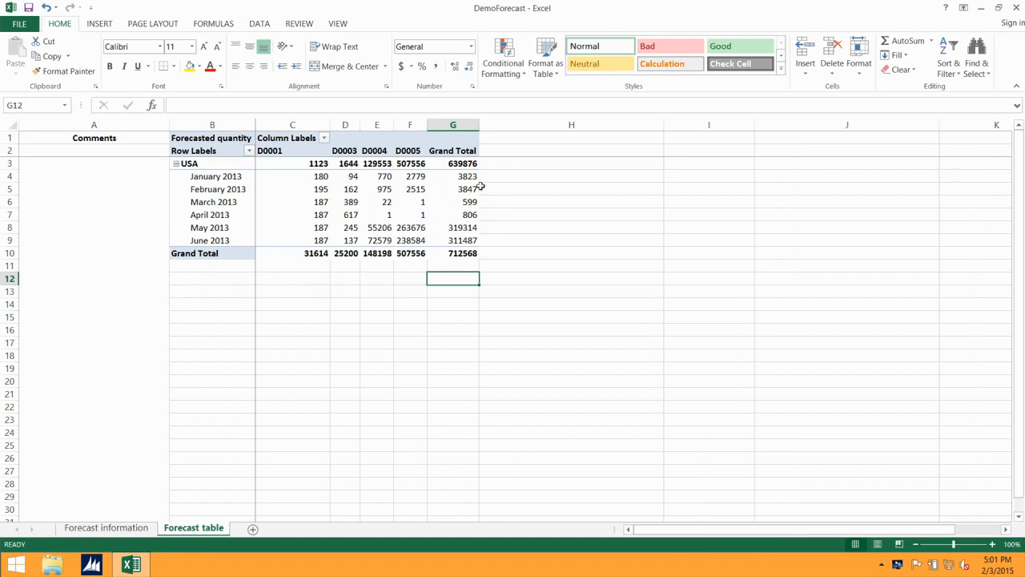
pyautogui.moveTo(204, 163)
# - Select the USA row, the January 2013 D0003 value, then February 2013 D0001's 195
pyautogui.click(211, 167)
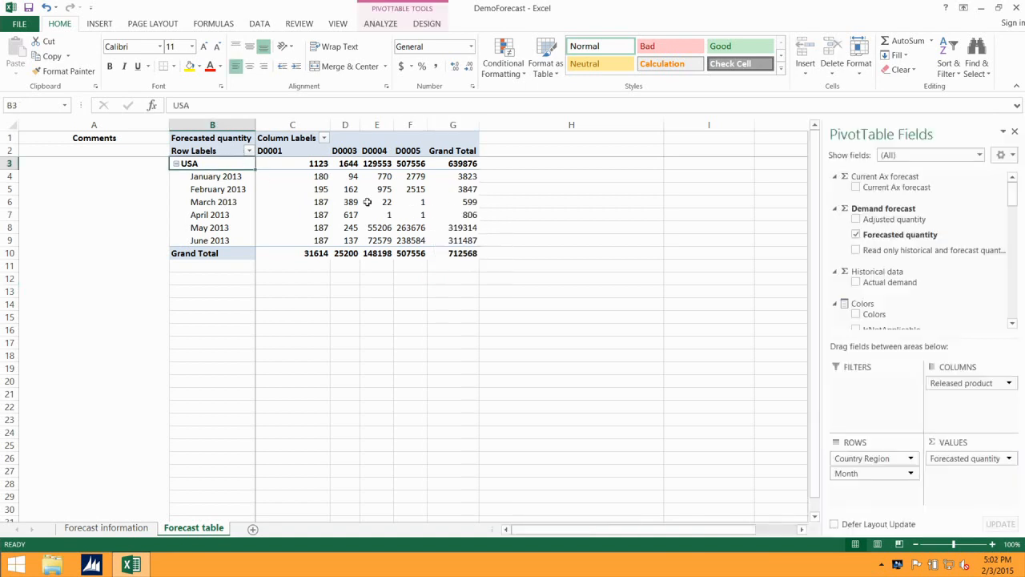
pyautogui.moveTo(366, 202)
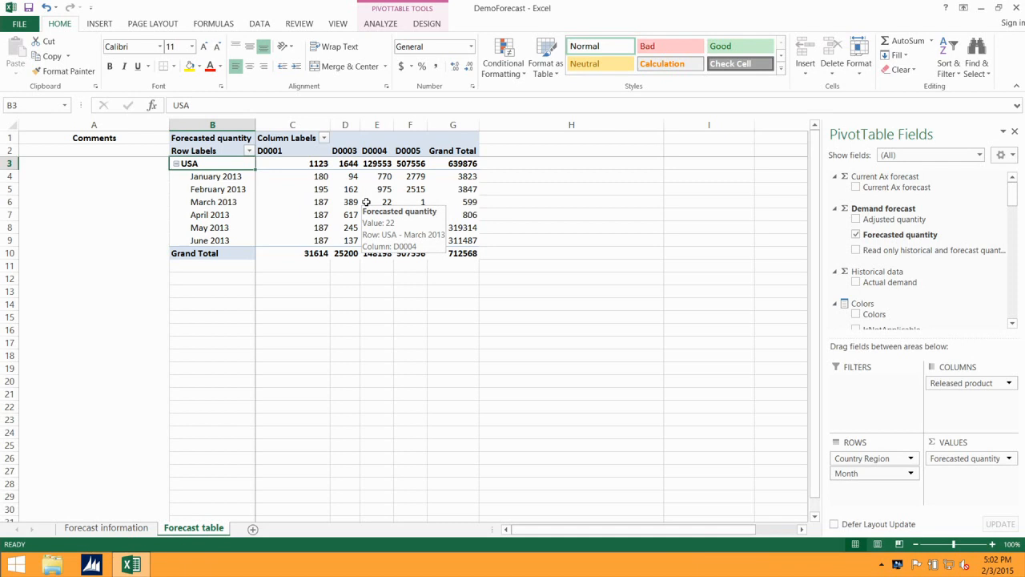
pyautogui.click(335, 177)
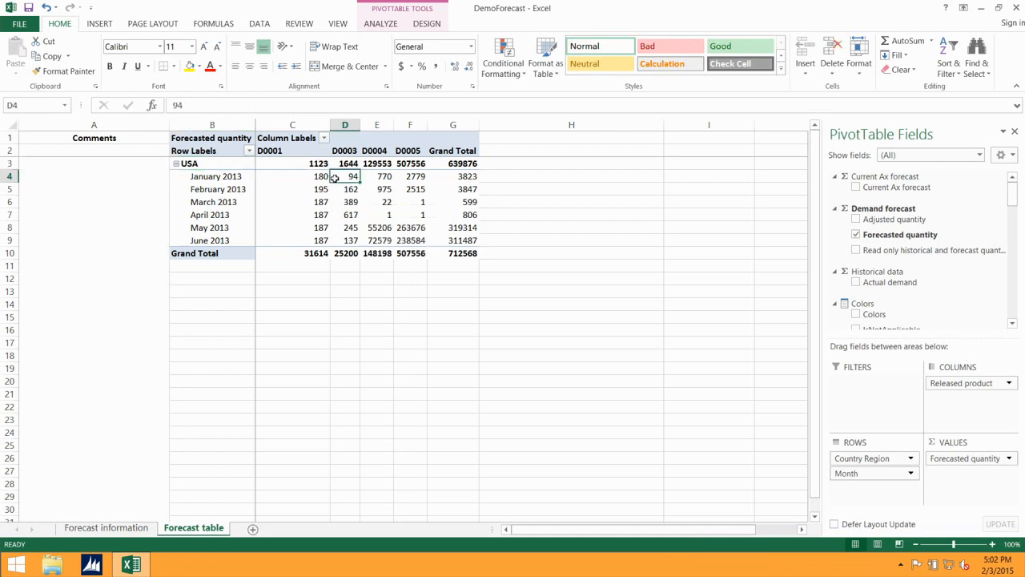
pyautogui.moveTo(298, 177)
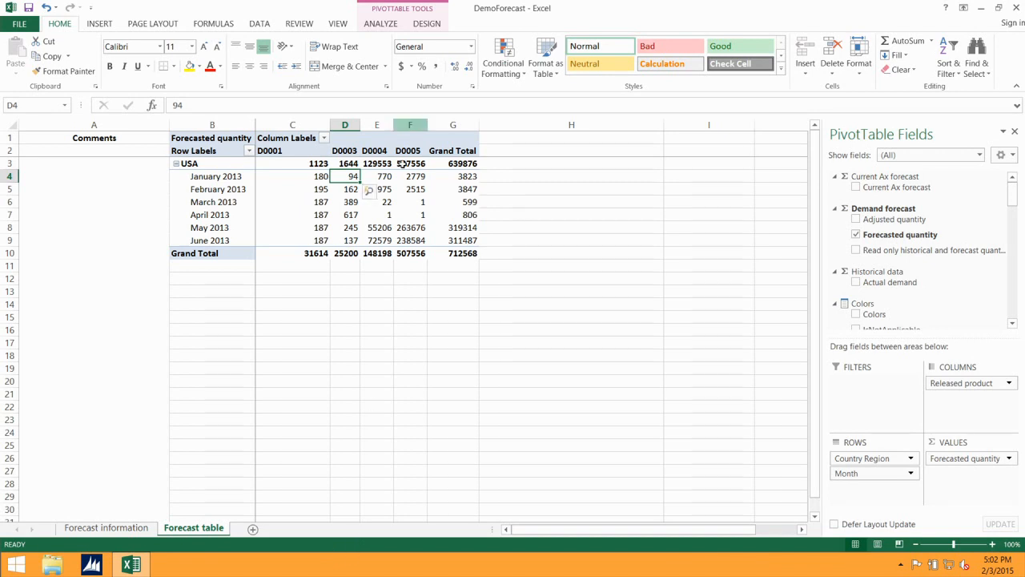
pyautogui.click(309, 190)
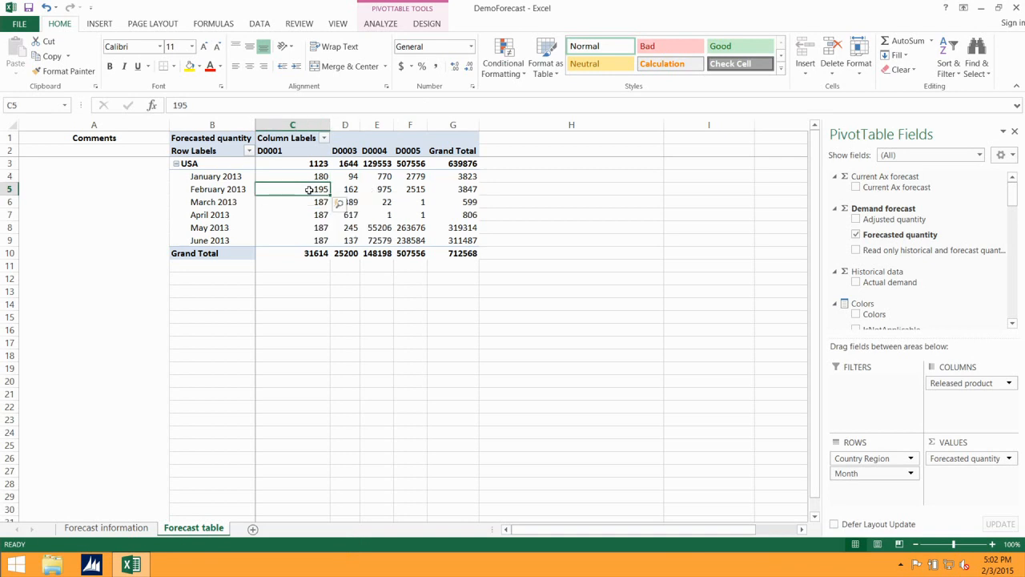
pyautogui.moveTo(309, 189)
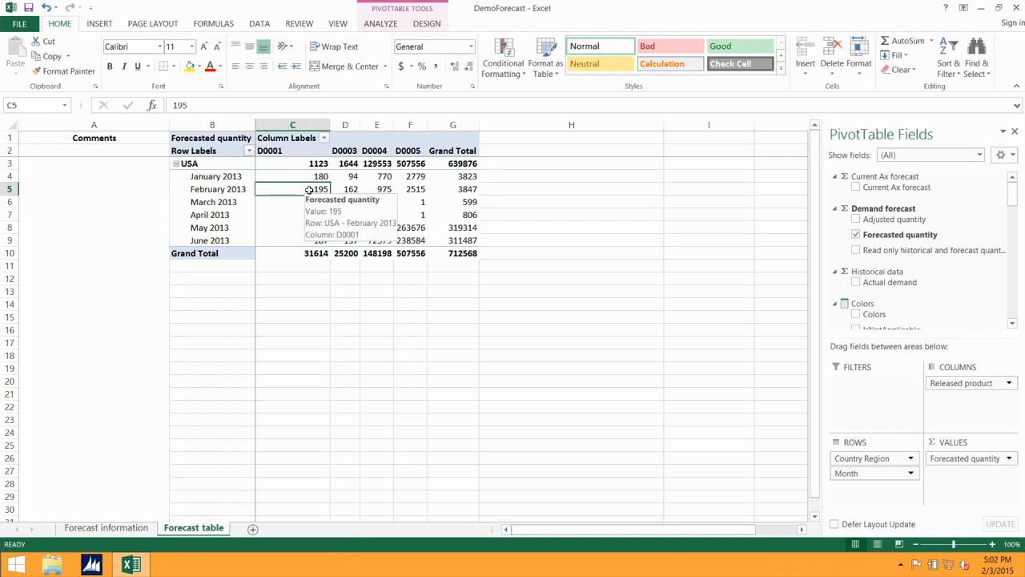
# - Enter February 2013 USA forecasts of 300, 200 and 1000 across C5:E5
pyautogui.write('300')
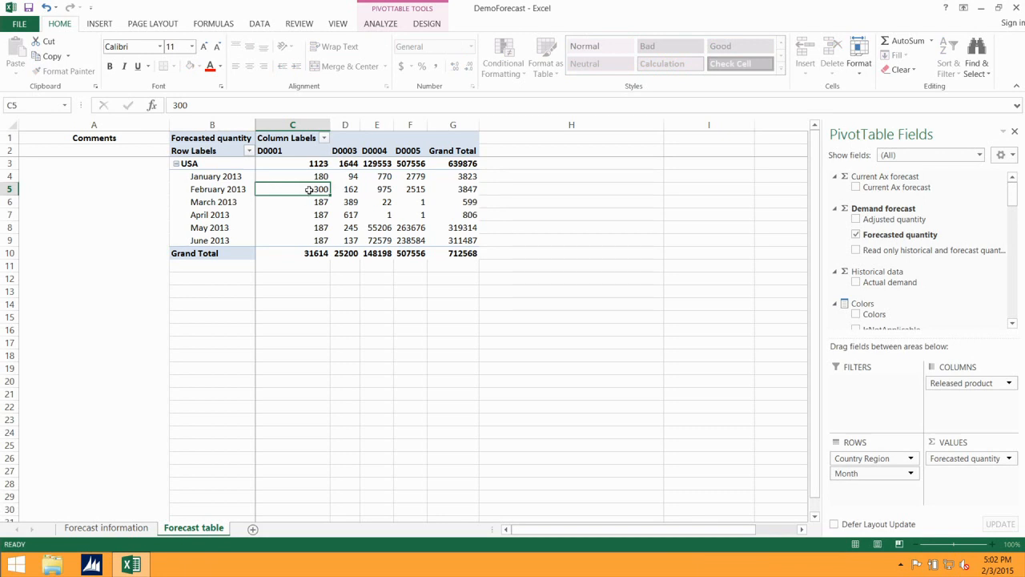
pyautogui.press('Tab')
pyautogui.write('200')
pyautogui.press('Tab')
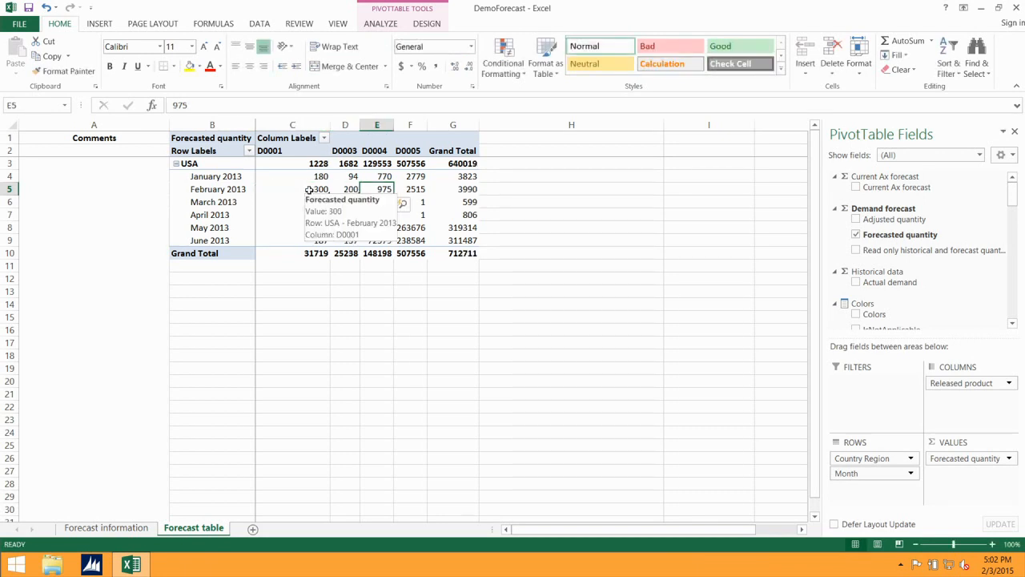
pyautogui.write('1000')
pyautogui.press('Tab')
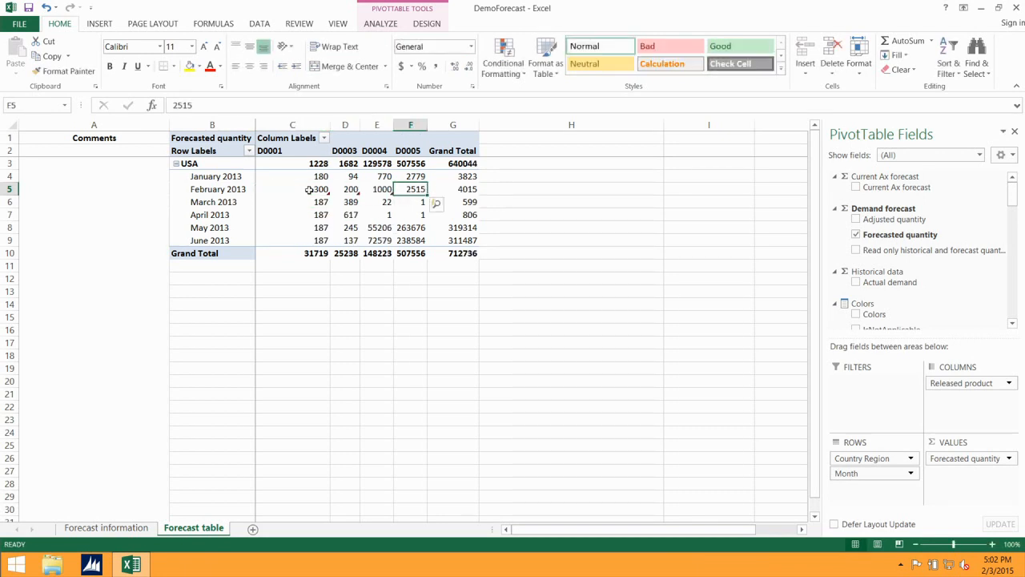
# - Publish the what-if changes via OLAP Tools, then close Excel without saving
pyautogui.click(376, 24)
pyautogui.click(694, 71)
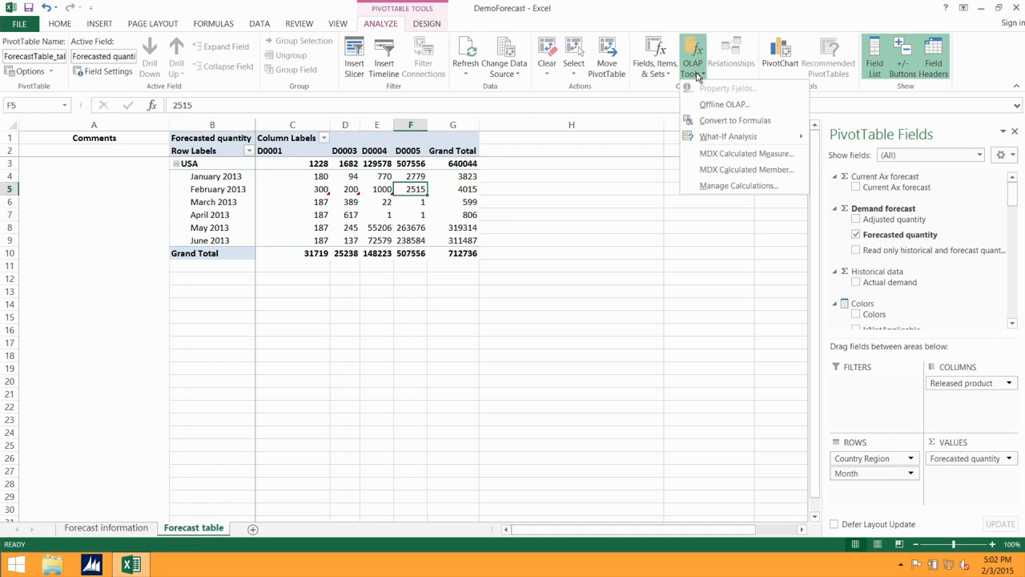
pyautogui.moveTo(737, 141)
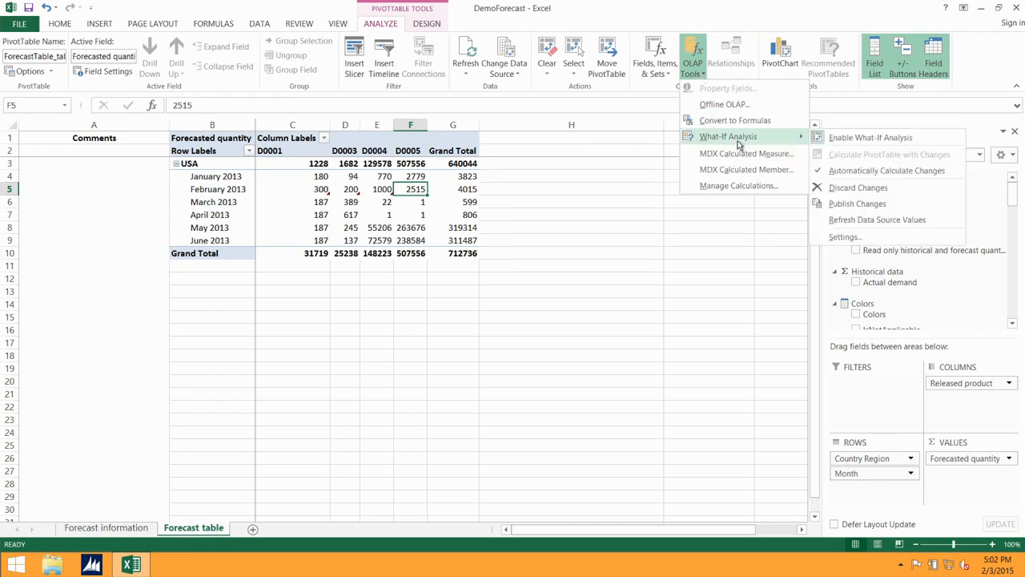
pyautogui.click(857, 204)
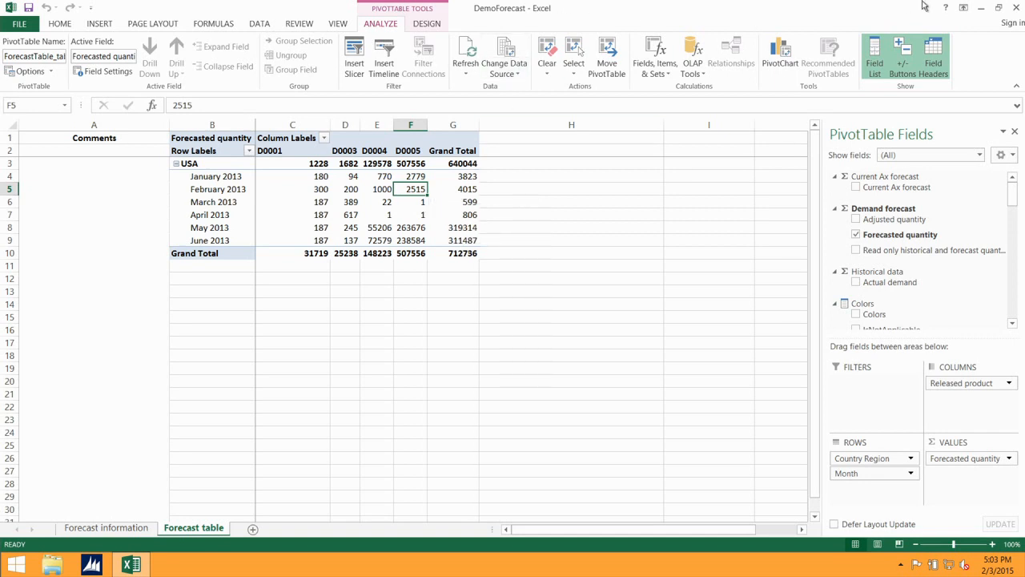
pyautogui.click(1016, 7)
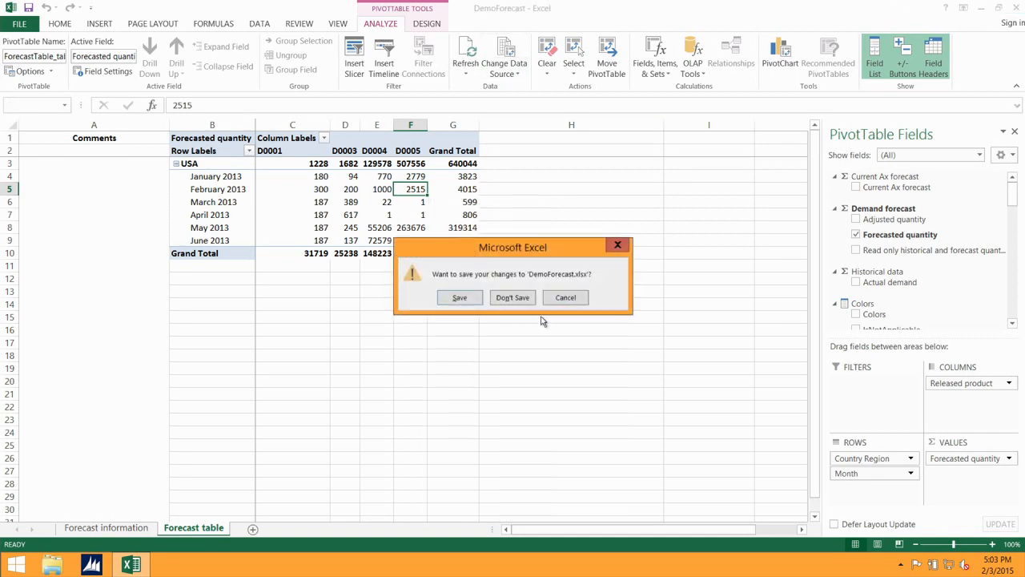
pyautogui.click(508, 297)
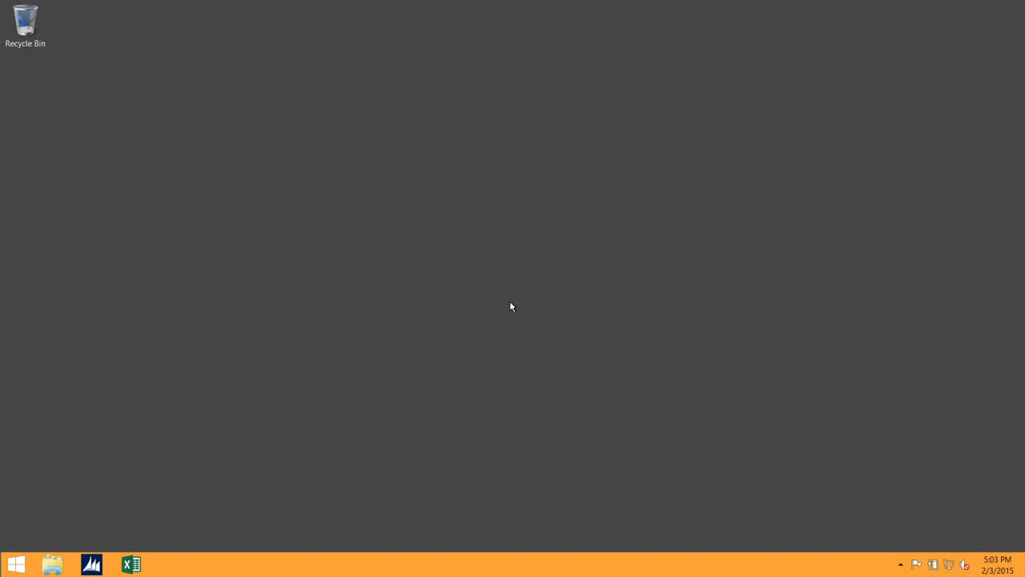
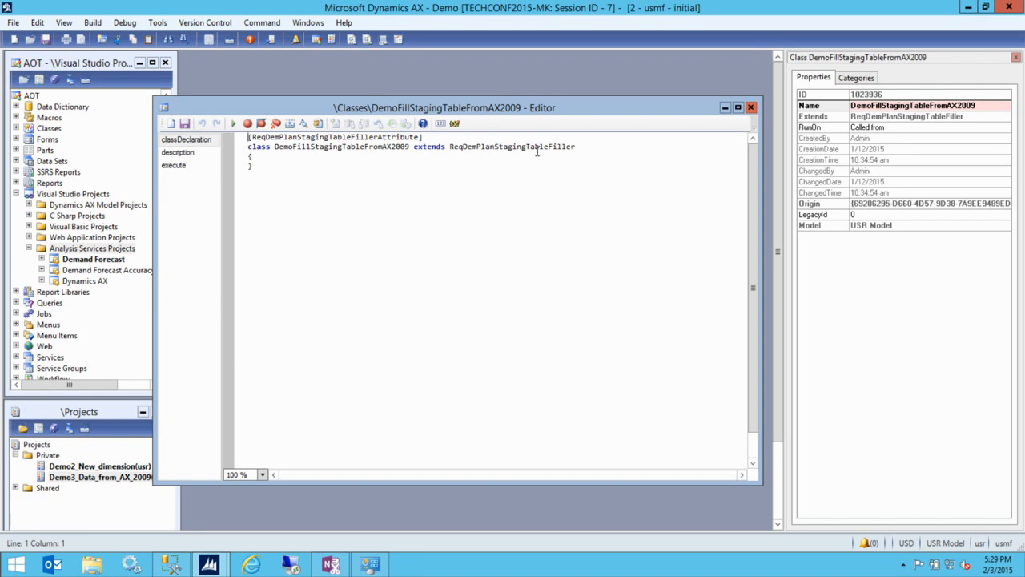
# - Review the class methods and check the demand forecast session log before returning to the editor
pyautogui.click(362, 144)
pyautogui.click(189, 152)
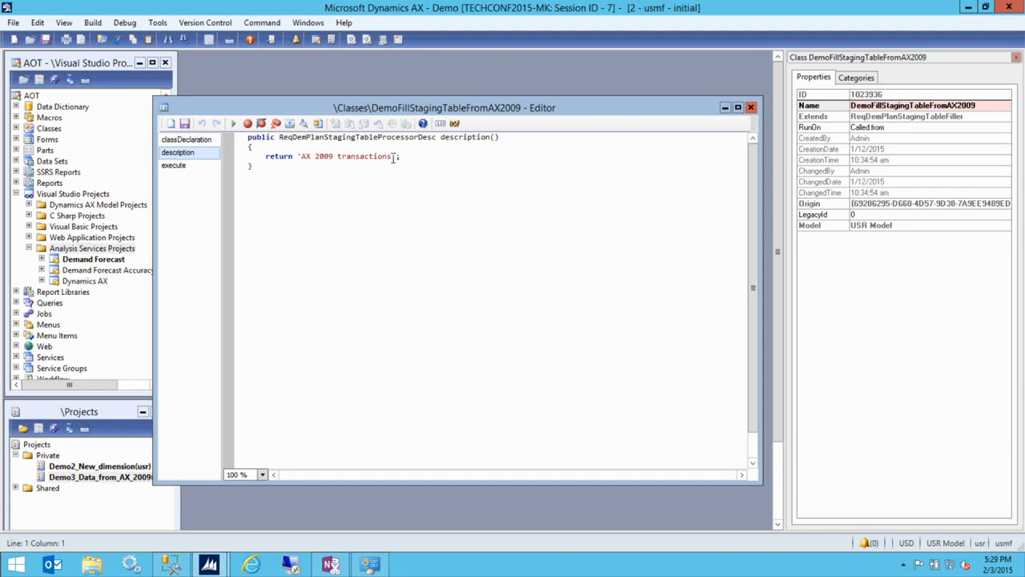
pyautogui.moveTo(215, 568)
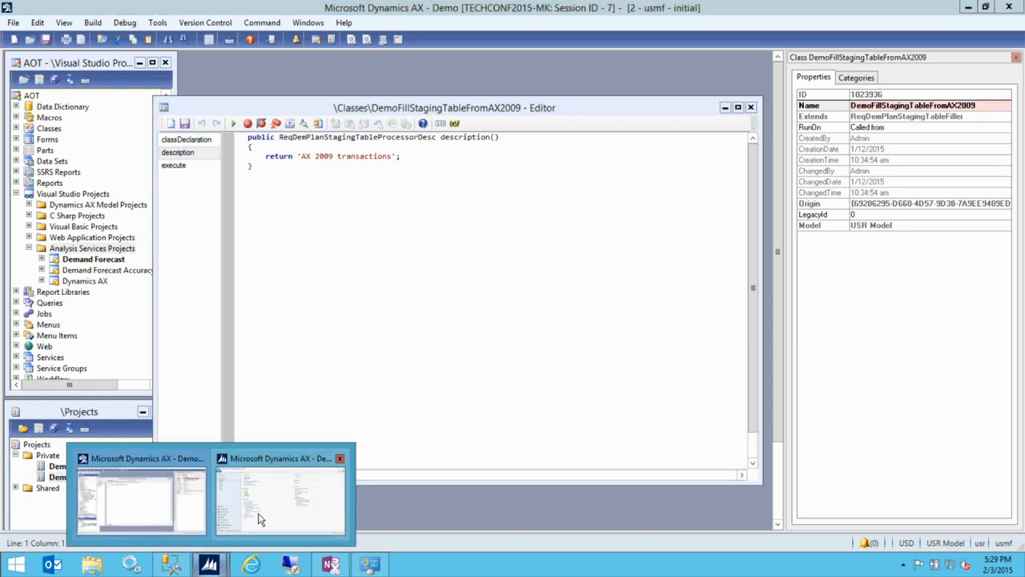
pyautogui.click(158, 522)
pyautogui.click(244, 381)
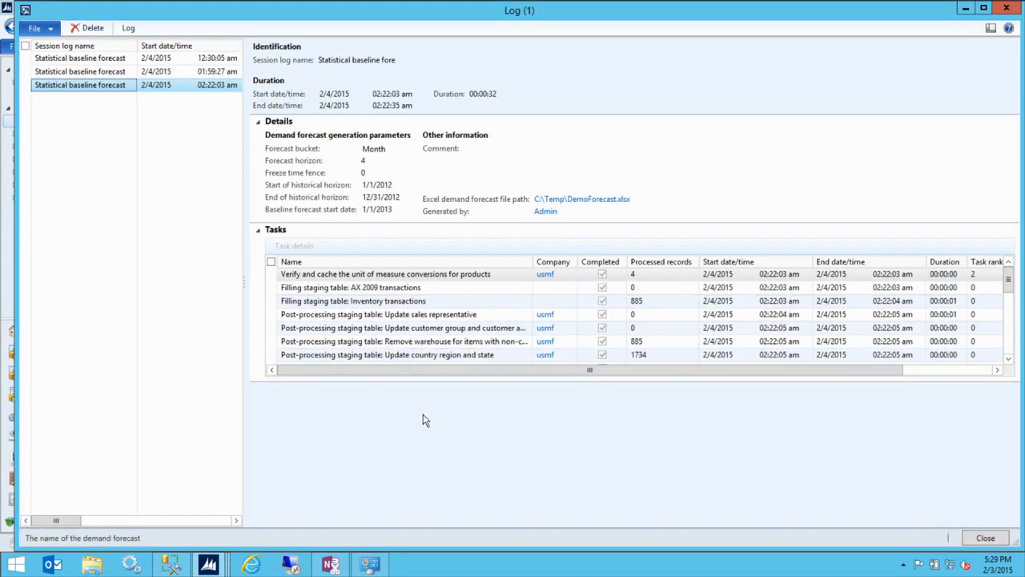
pyautogui.click(965, 9)
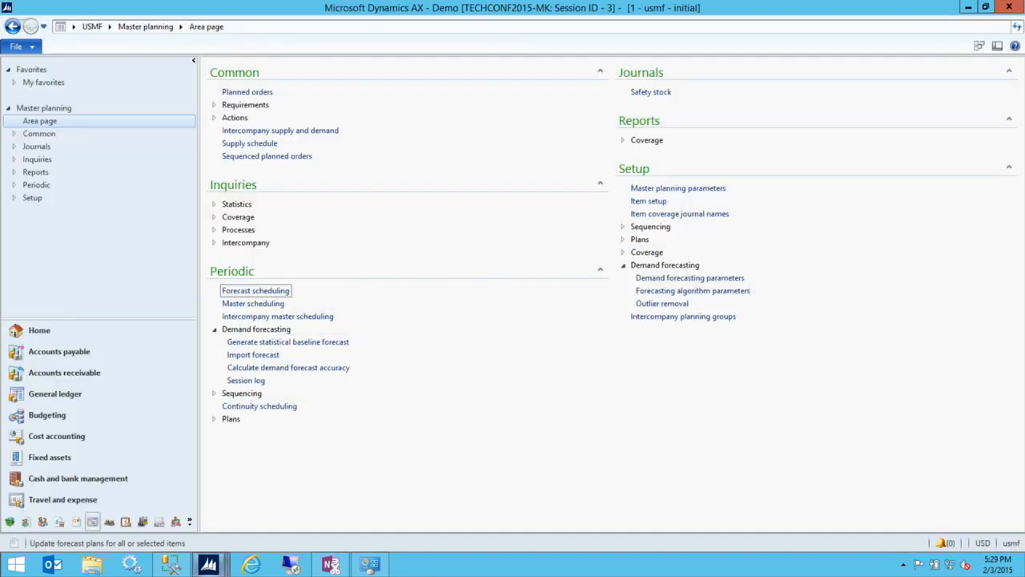
pyautogui.click(183, 568)
pyautogui.moveTo(208, 565)
pyautogui.click(128, 507)
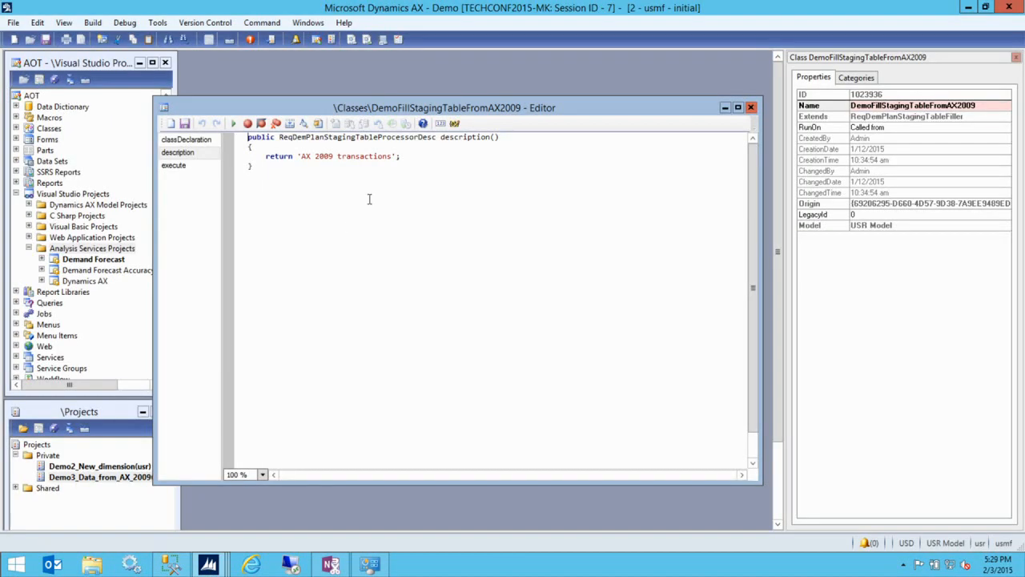
# - Remove the /* and */ markers around the RecordInsertList code in execute, then compile with F7
pyautogui.click(191, 166)
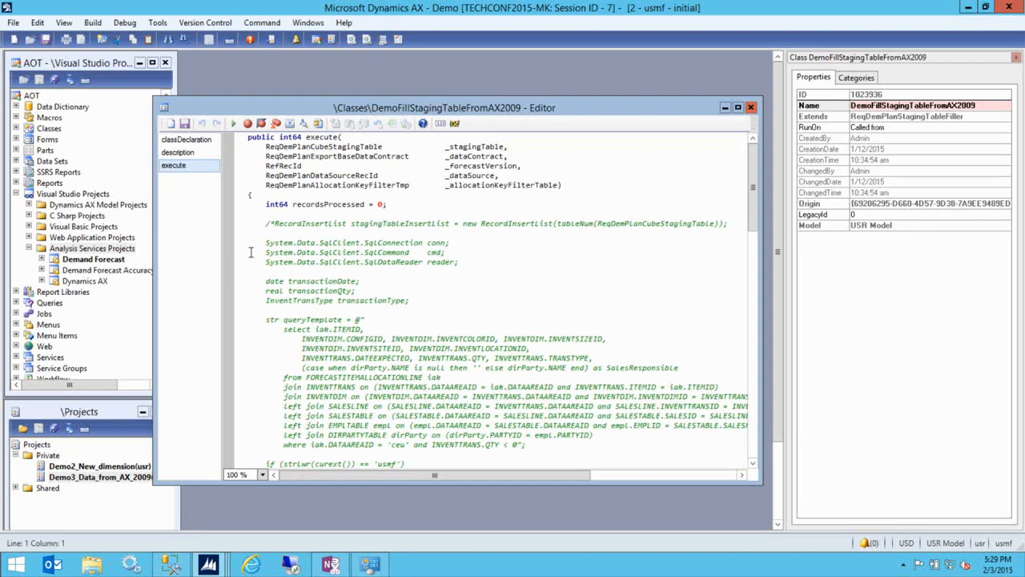
pyautogui.click(271, 225)
pyautogui.press('Delete')
pyautogui.press('BackSpace')
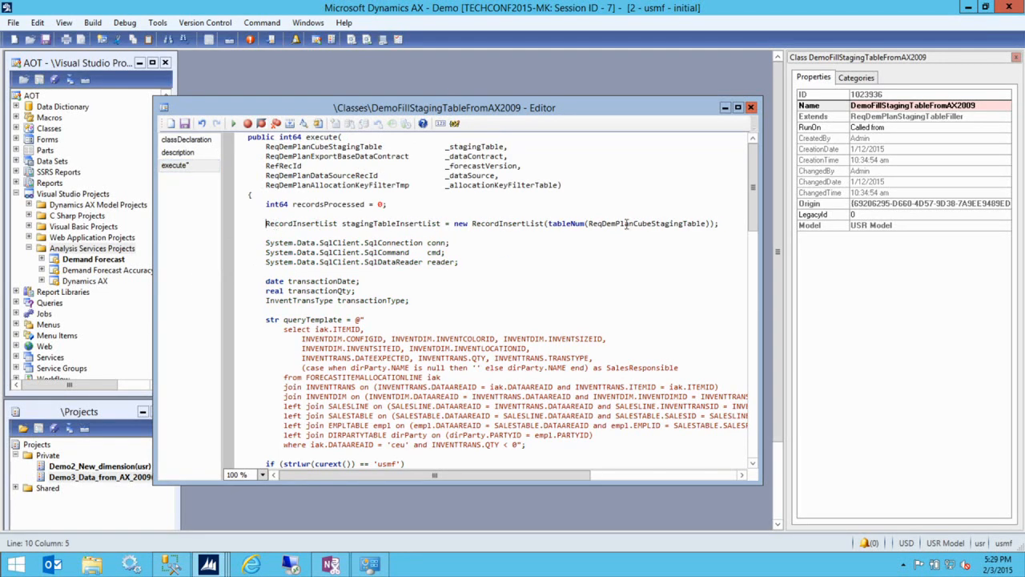
pyautogui.scroll(-15, 288, 280)
pyautogui.click(286, 309)
pyautogui.press('BackSpace')
pyautogui.press('BackSpace')
pyautogui.press('F7')
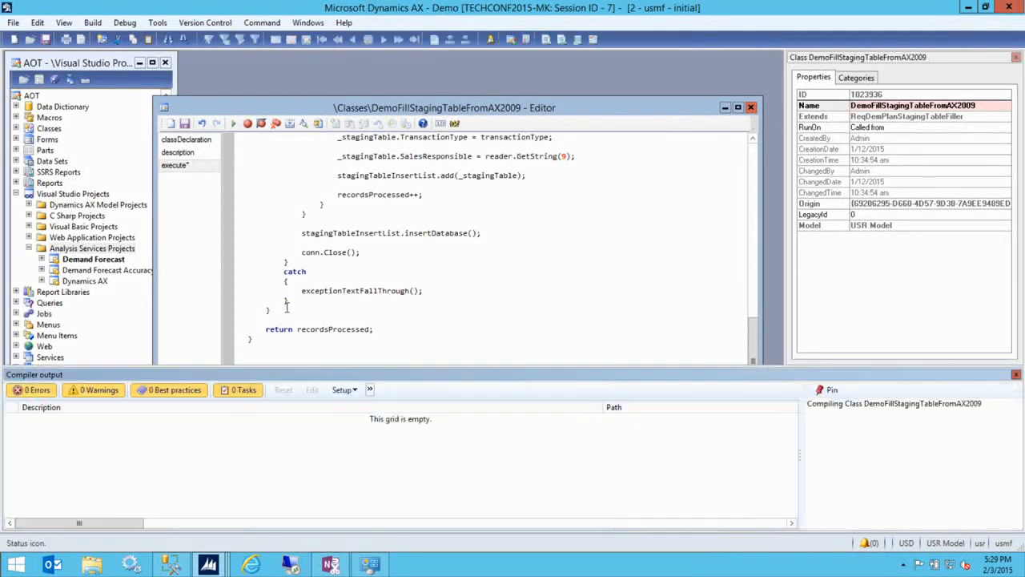
# - Close the compiler output and stretch the code editor window to full height
pyautogui.moveTo(608, 112); pyautogui.dragTo(608, 80)
pyautogui.click(1015, 375)
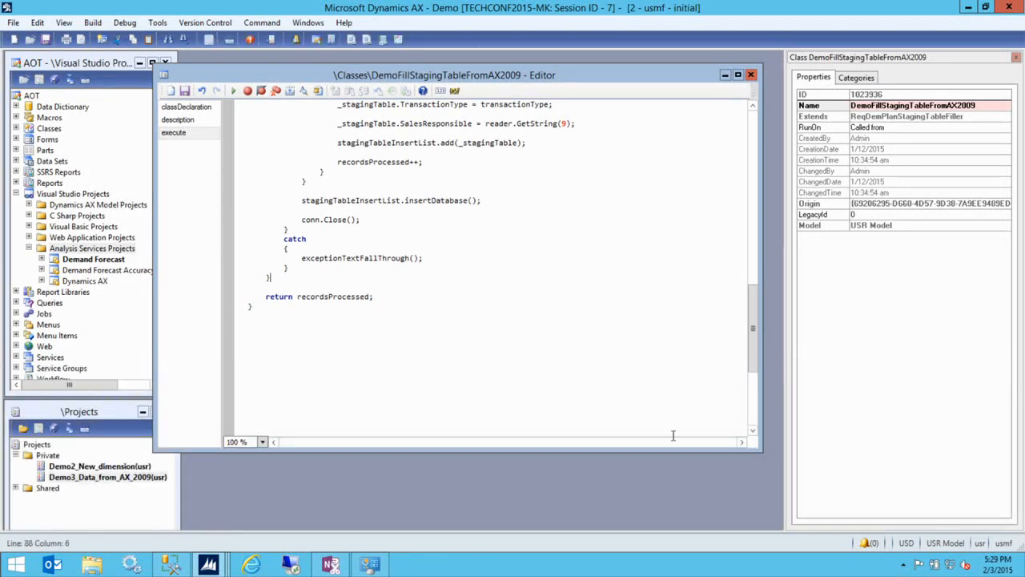
pyautogui.doubleClick(553, 448)
pyautogui.click(477, 309)
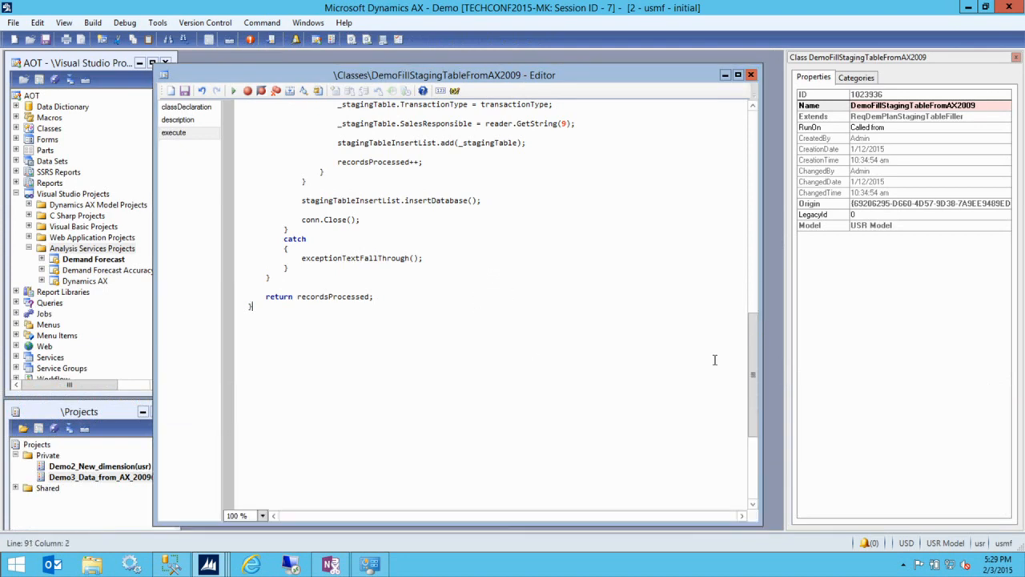
pyautogui.moveTo(754, 367); pyautogui.dragTo(743, 157)
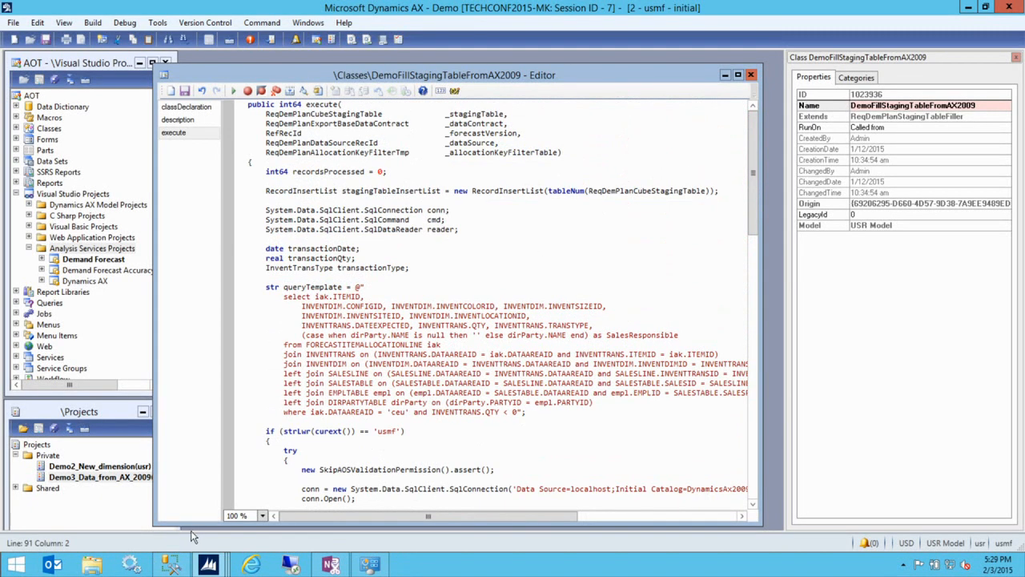
pyautogui.click(174, 567)
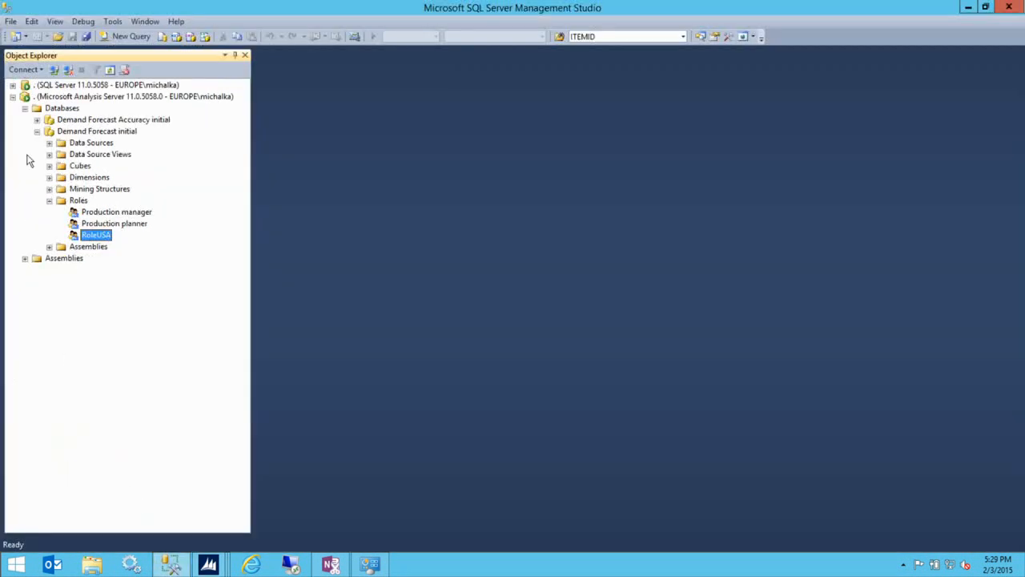
pyautogui.click(12, 85)
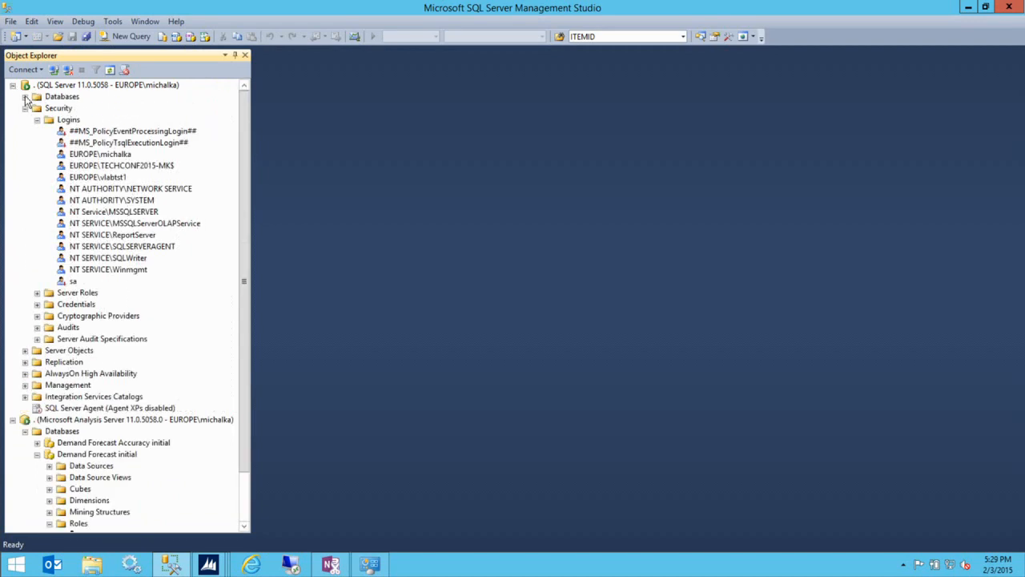
pyautogui.click(25, 96)
pyautogui.click(25, 200)
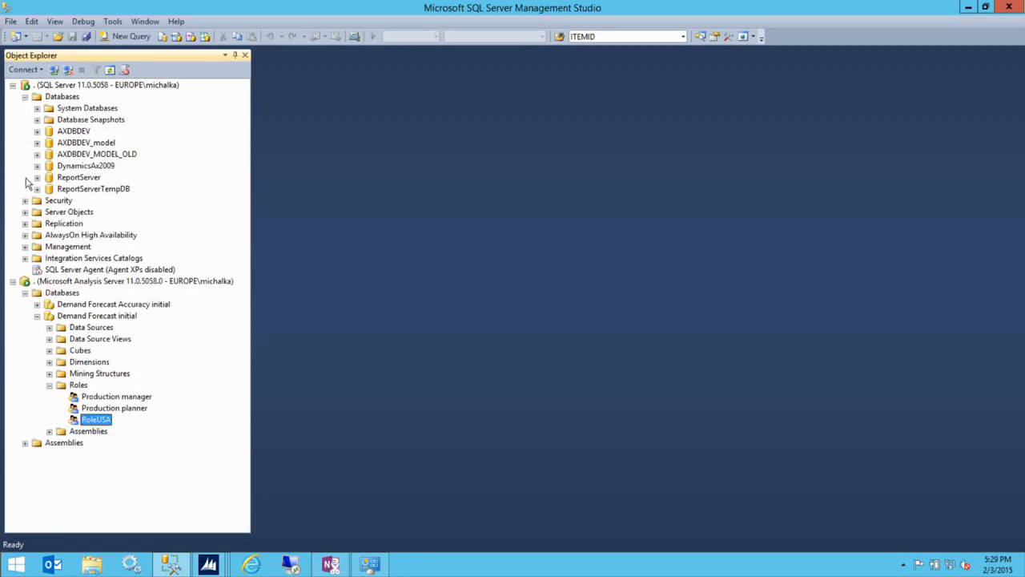
pyautogui.click(88, 166)
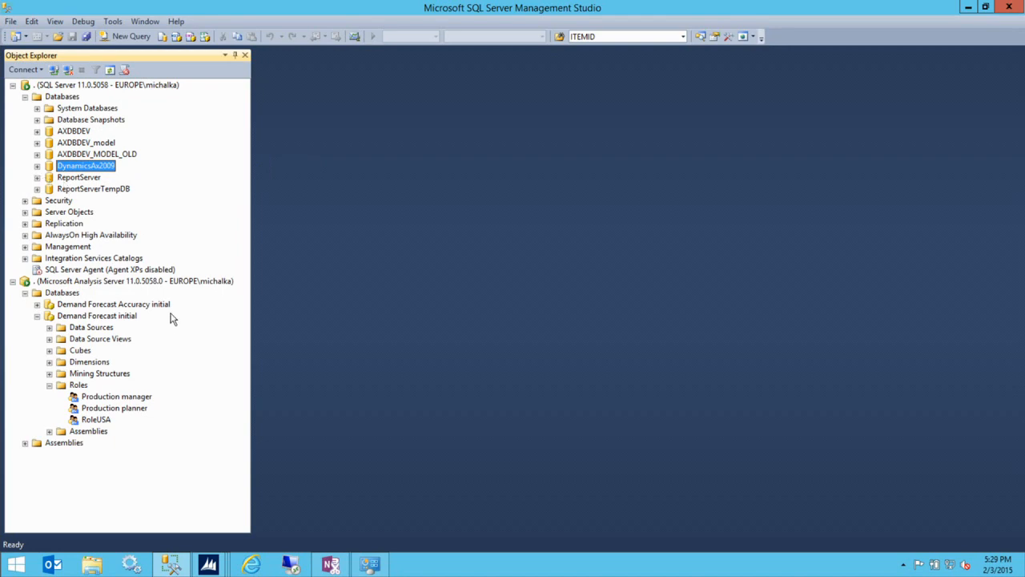
pyautogui.moveTo(213, 567)
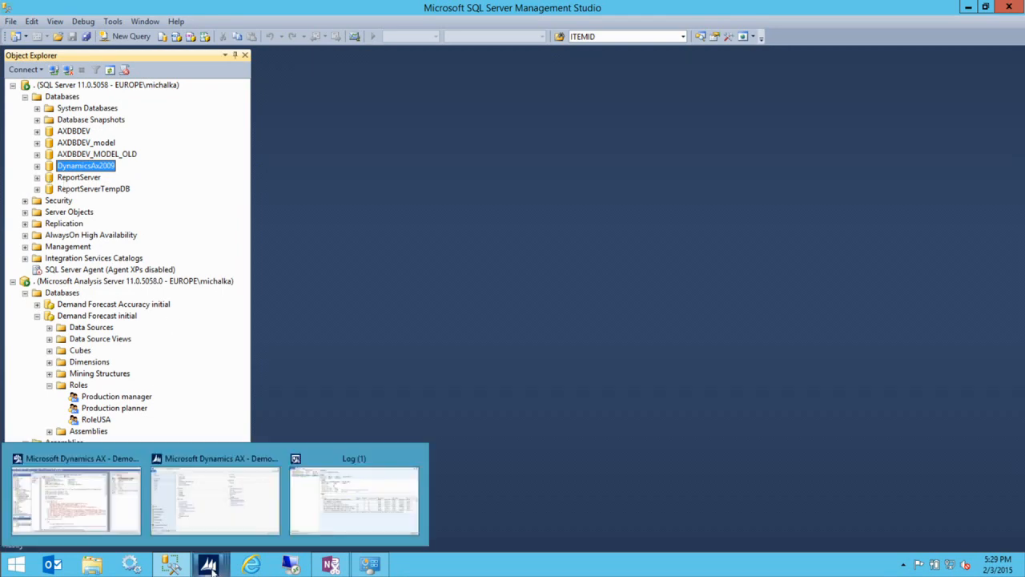
pyautogui.click(129, 530)
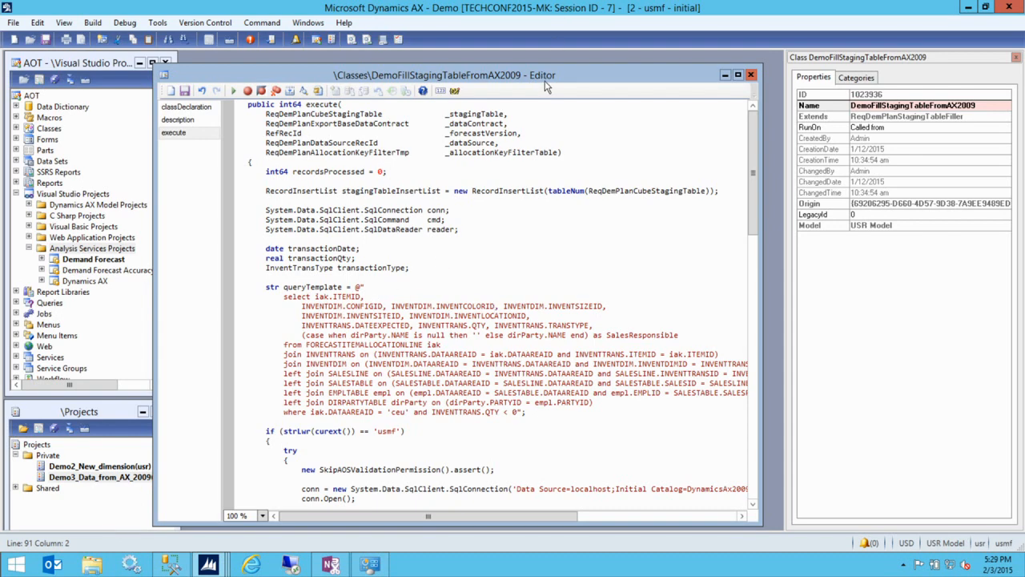
pyautogui.moveTo(539, 77); pyautogui.dragTo(517, 67)
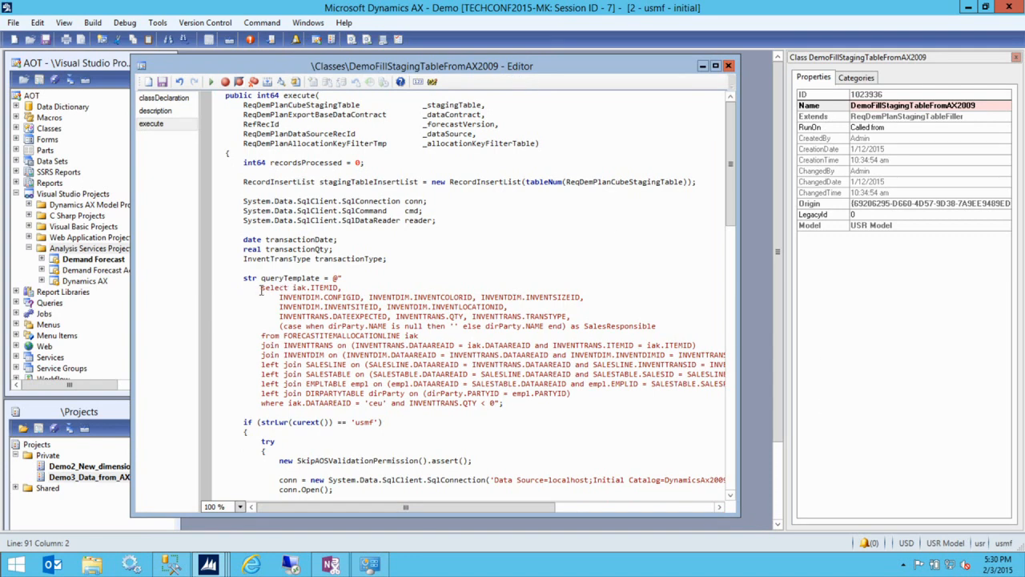
pyautogui.moveTo(740, 344); pyautogui.dragTo(768, 335)
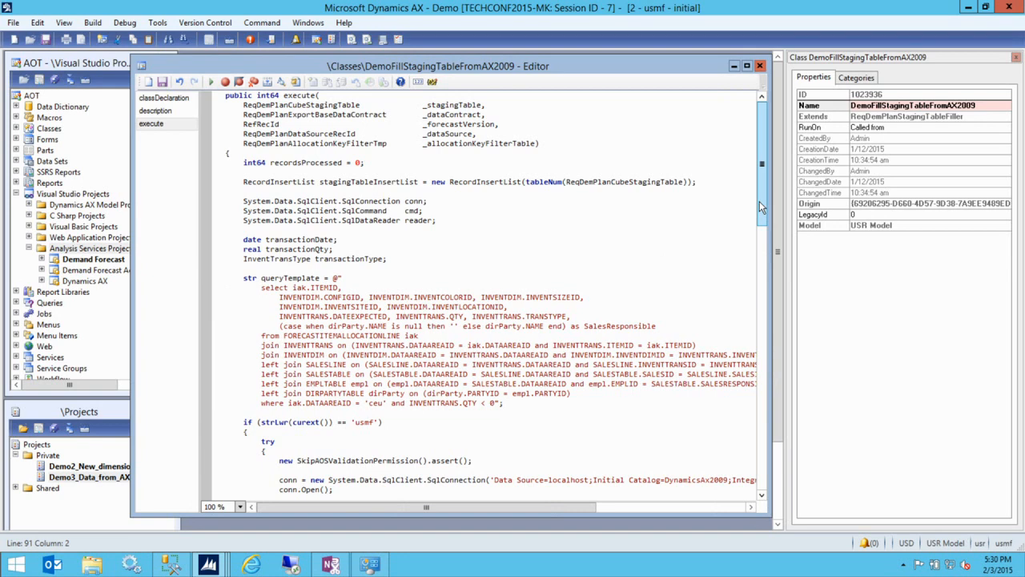
pyautogui.moveTo(761, 206); pyautogui.dragTo(758, 293)
pyautogui.click(674, 194)
pyautogui.moveTo(631, 67); pyautogui.dragTo(507, 62)
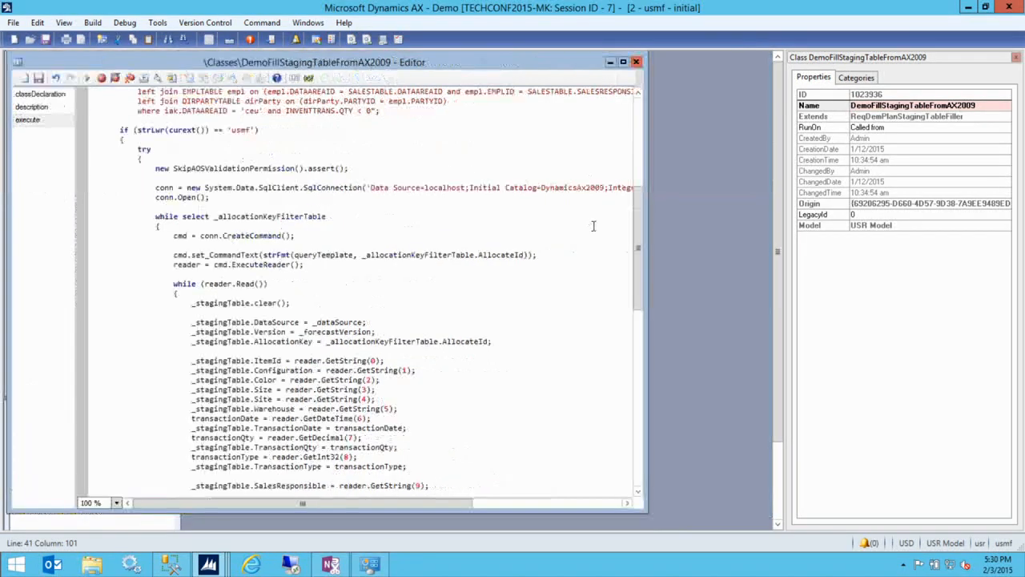
pyautogui.click(453, 186)
pyautogui.moveTo(644, 229); pyautogui.dragTo(741, 224)
pyautogui.click(573, 190)
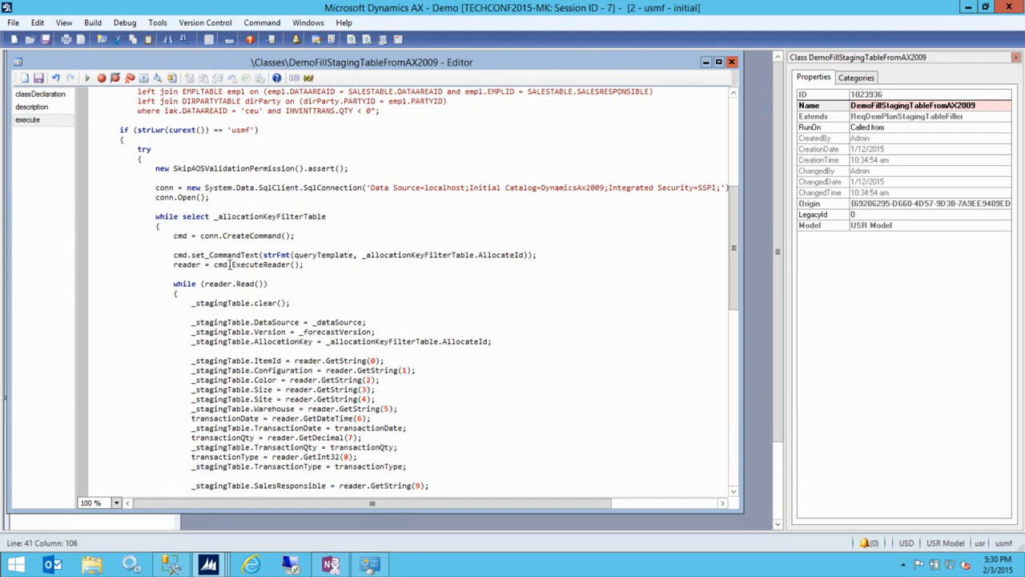
pyautogui.scroll(-1, 388, 296)
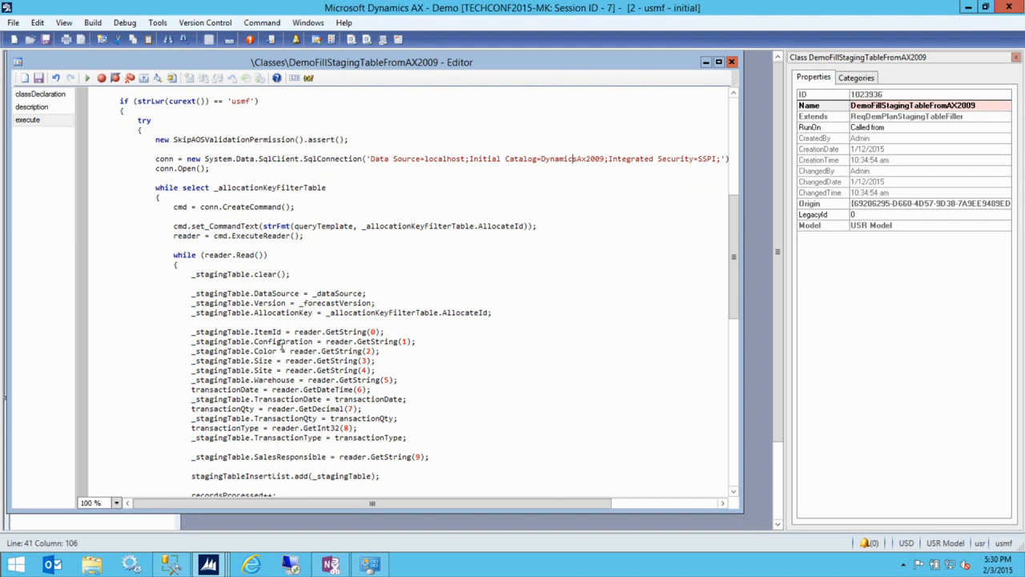
pyautogui.scroll(-1, 280, 345)
pyautogui.doubleClick(244, 267)
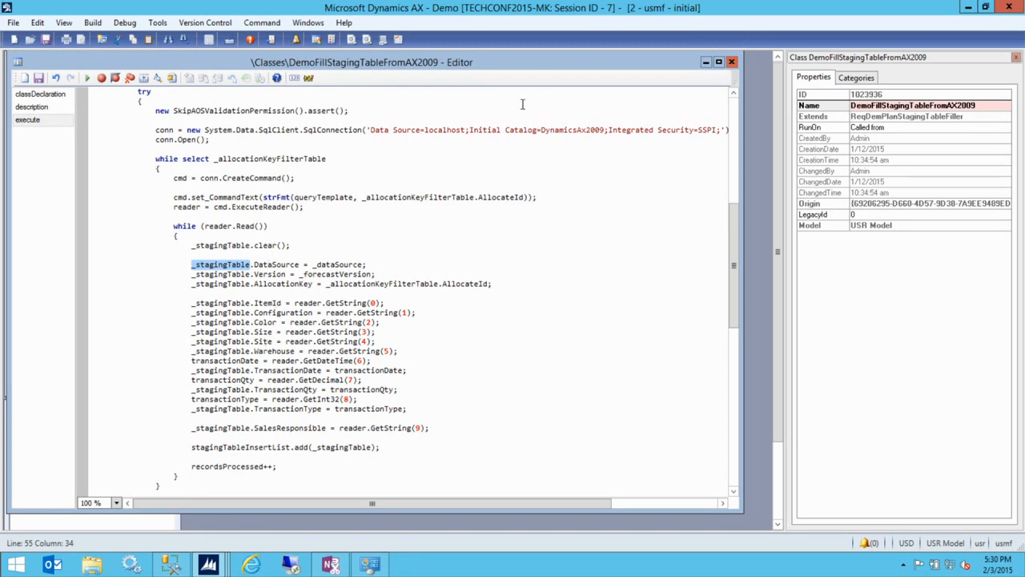
pyautogui.doubleClick(302, 450)
pyautogui.click(271, 442)
pyautogui.doubleClick(269, 446)
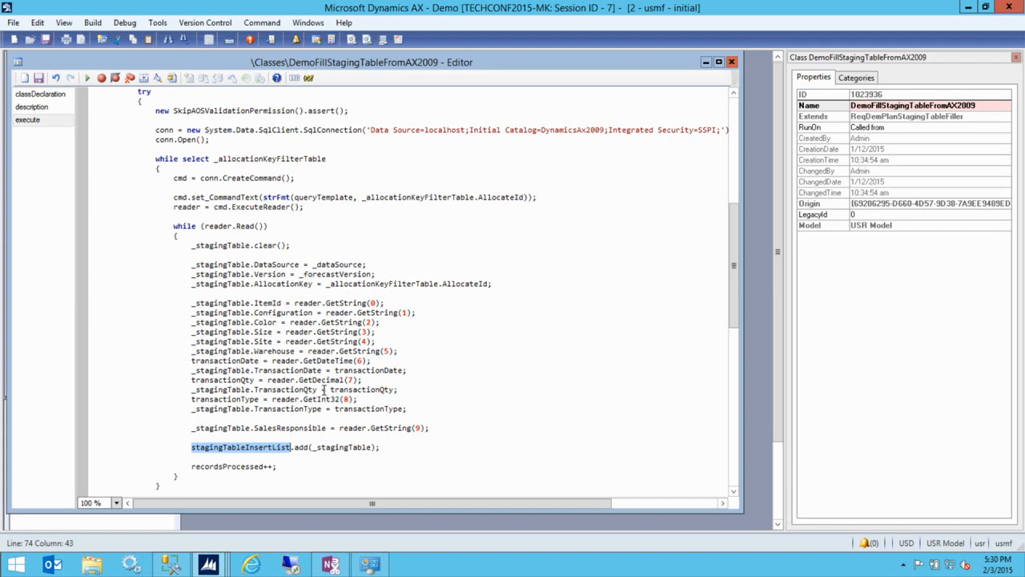
pyautogui.scroll(-3, 324, 390)
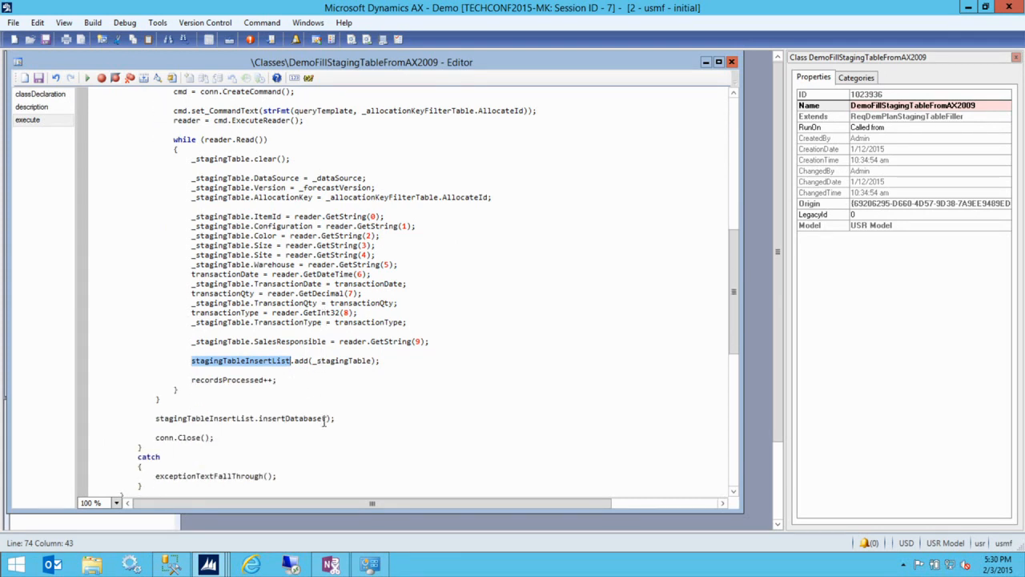
pyautogui.moveTo(732, 286); pyautogui.dragTo(729, 148)
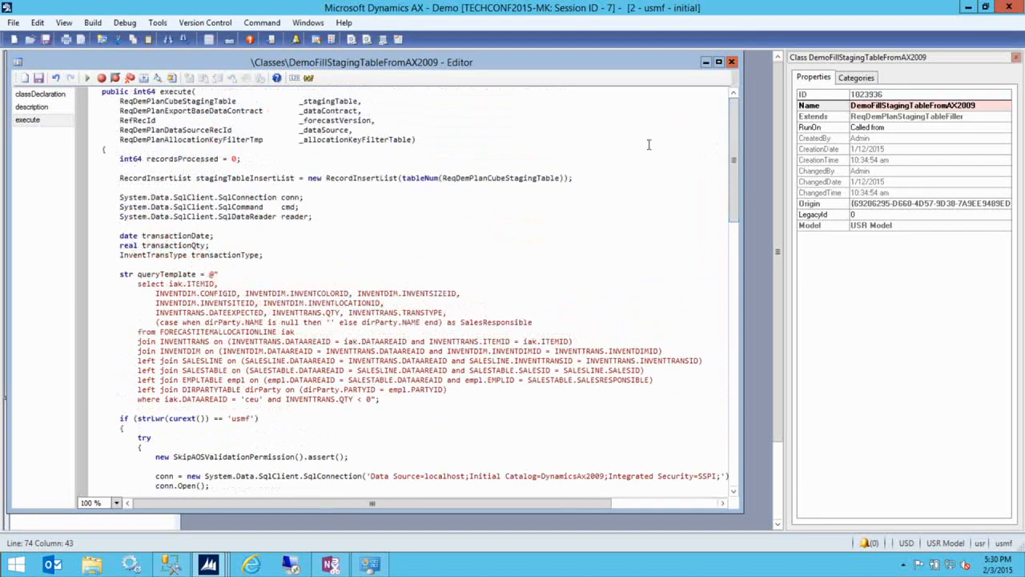
pyautogui.doubleClick(358, 181)
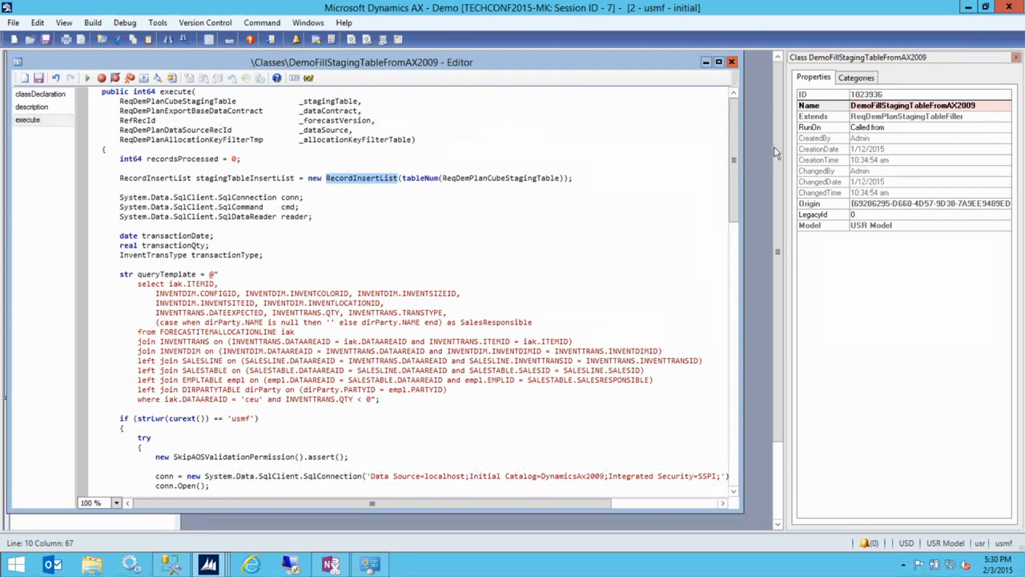
pyautogui.moveTo(737, 139); pyautogui.dragTo(742, 291)
pyautogui.click(385, 275)
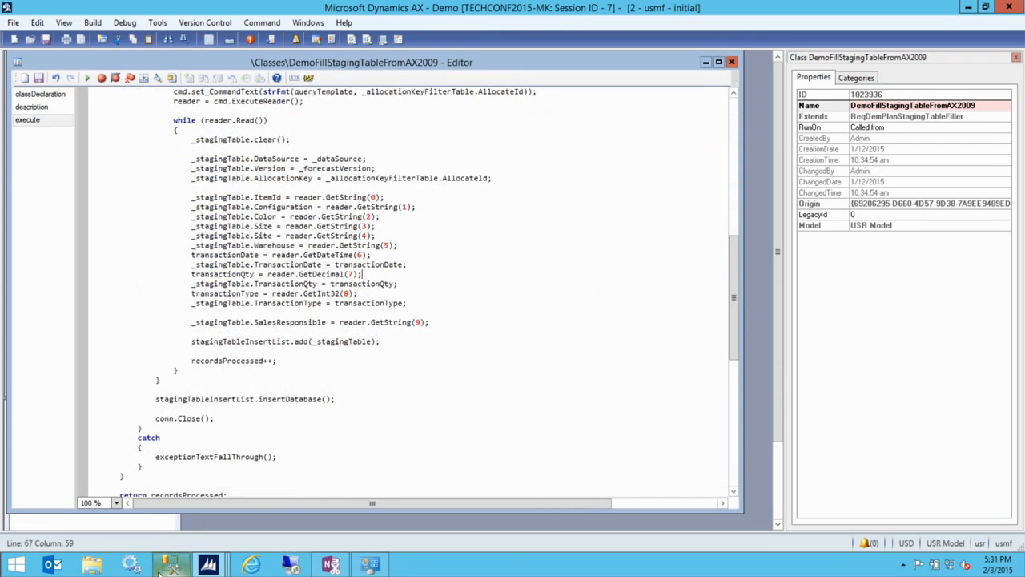
pyautogui.moveTo(208, 565)
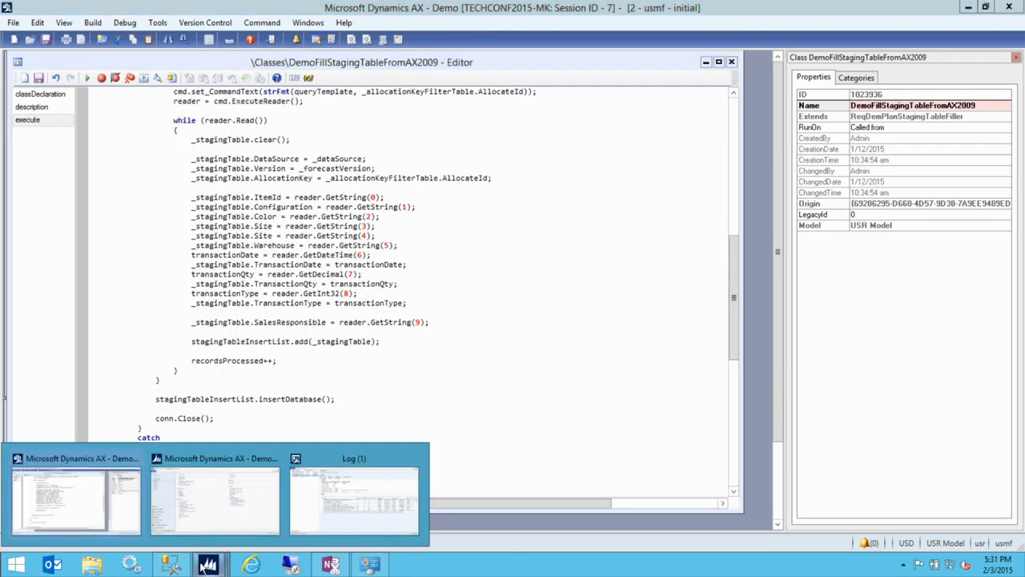
# - Run Generate statistical baseline forecast from Master planning and confirm with OK
pyautogui.click(204, 502)
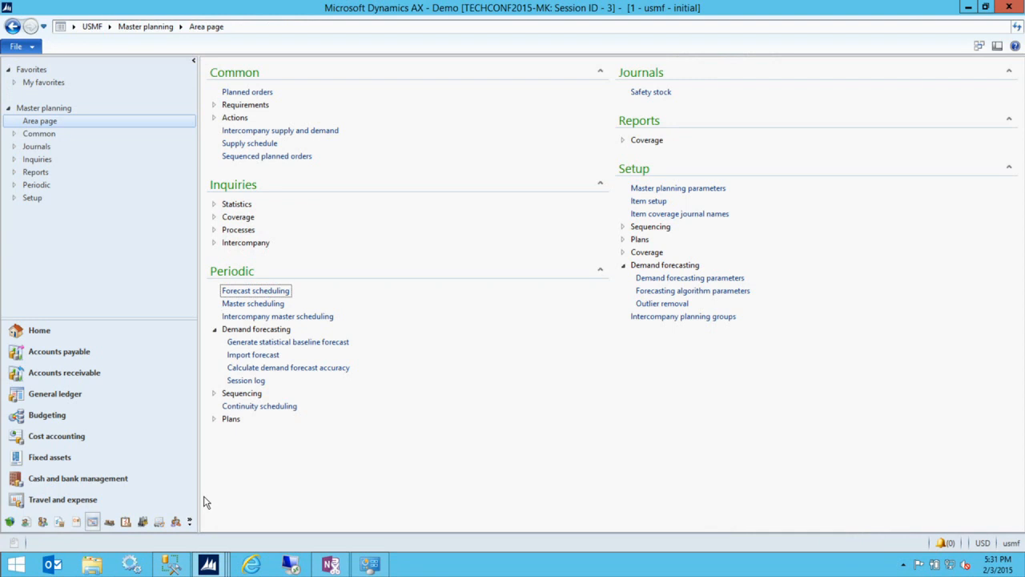
pyautogui.click(280, 342)
pyautogui.click(572, 412)
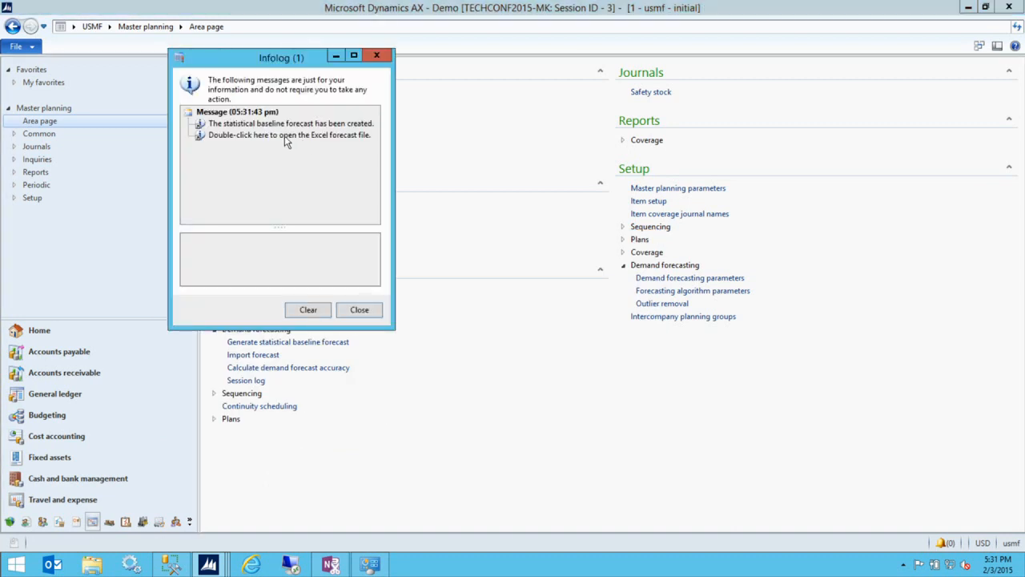
# - Try opening the generated Excel forecast, dismiss the Excel command error, and show the session log
pyautogui.click(284, 135)
pyautogui.click(258, 310)
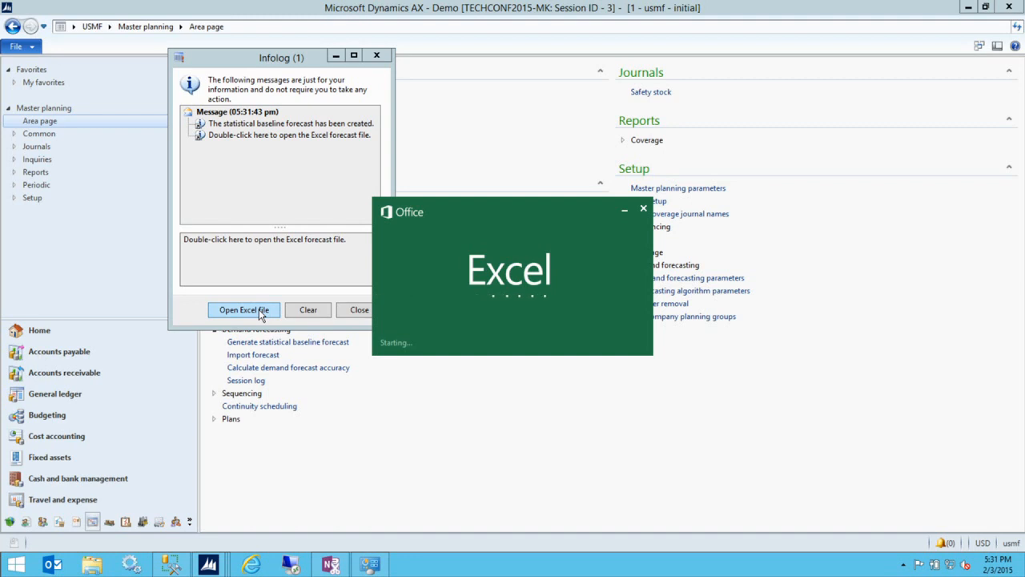
pyautogui.click(601, 287)
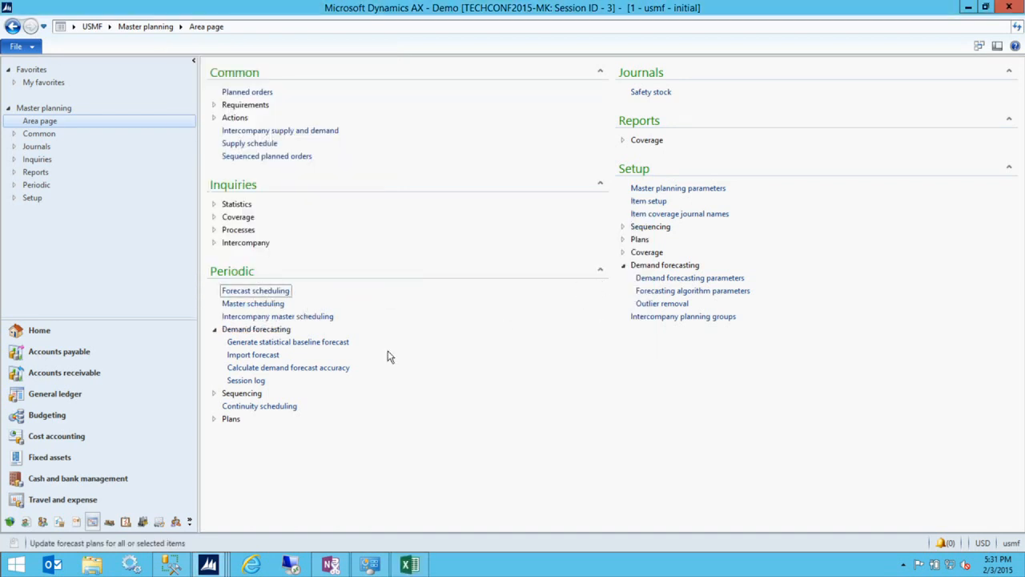
pyautogui.click(245, 380)
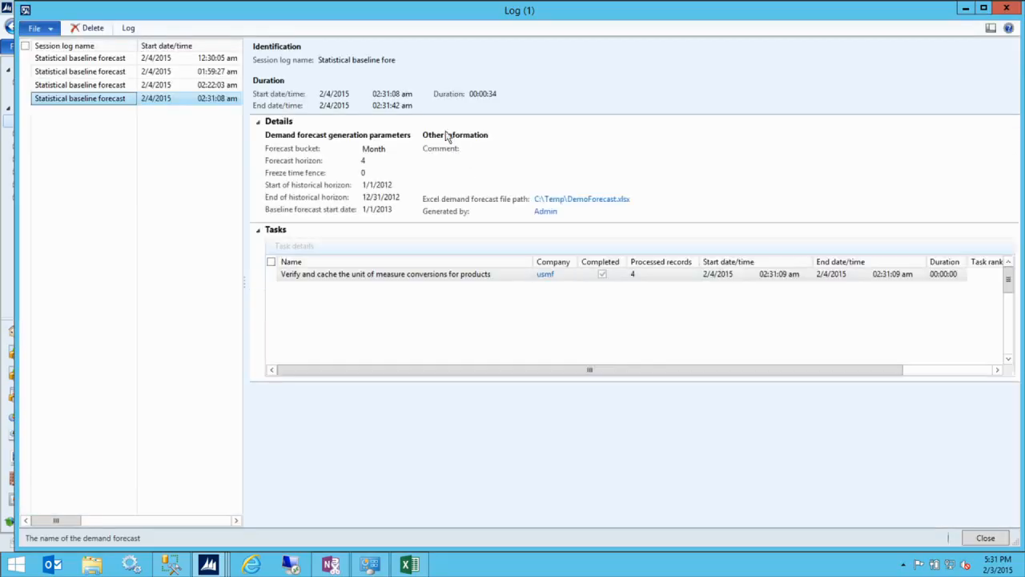
# - Open C:\Temp\DemoForecast.xlsx from the latest forecast session's log entry
pyautogui.click(565, 200)
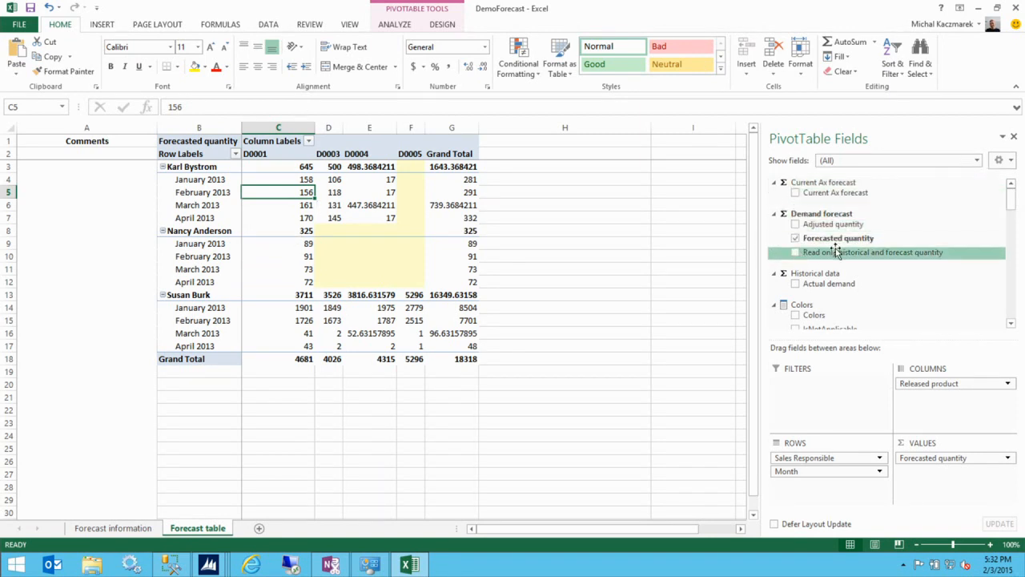
# - Replace Forecasted quantity with Read only historical and forecast quantity, then inspect D0001's 2012 values, including June's 150
pyautogui.moveTo(834, 251); pyautogui.dragTo(929, 471)
pyautogui.click(796, 238)
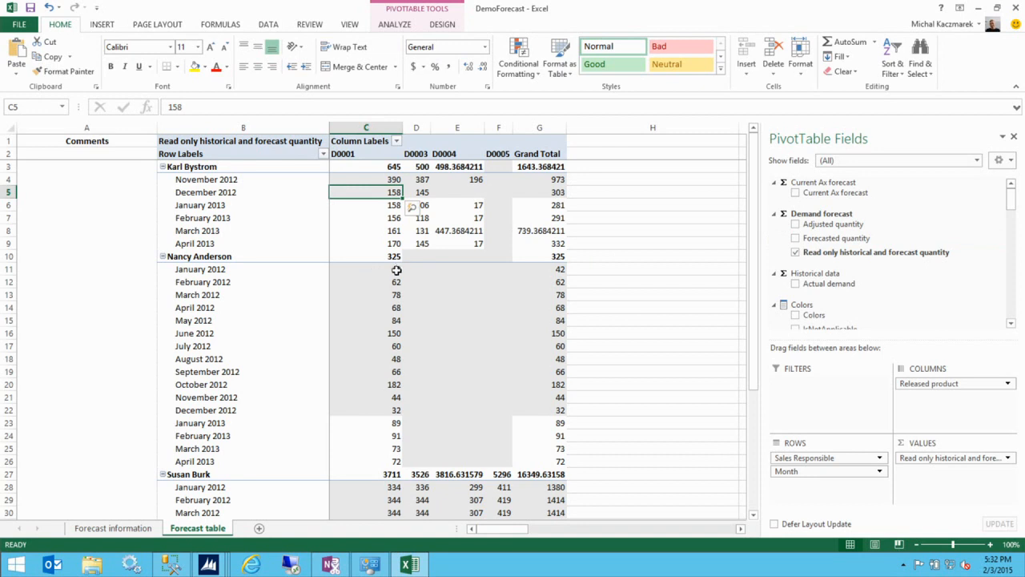
pyautogui.moveTo(383, 271); pyautogui.dragTo(387, 409)
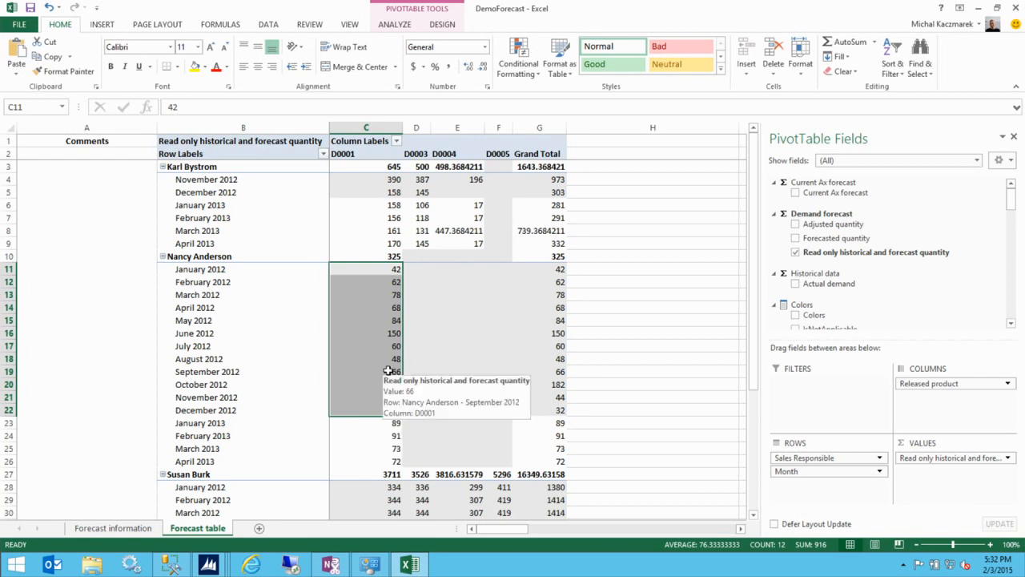
pyautogui.scroll(-1, 387, 340)
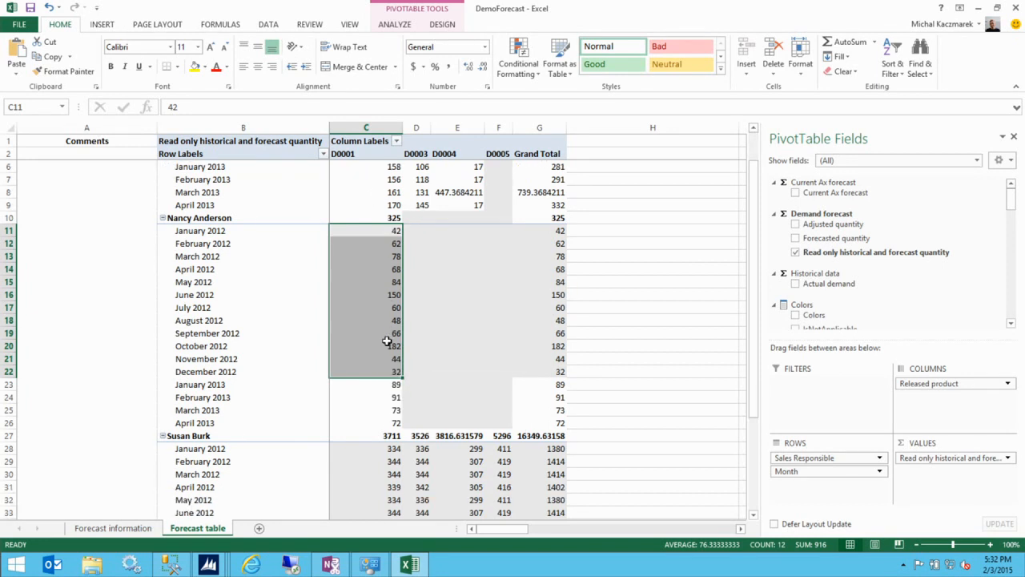
pyautogui.moveTo(377, 383); pyautogui.dragTo(390, 422)
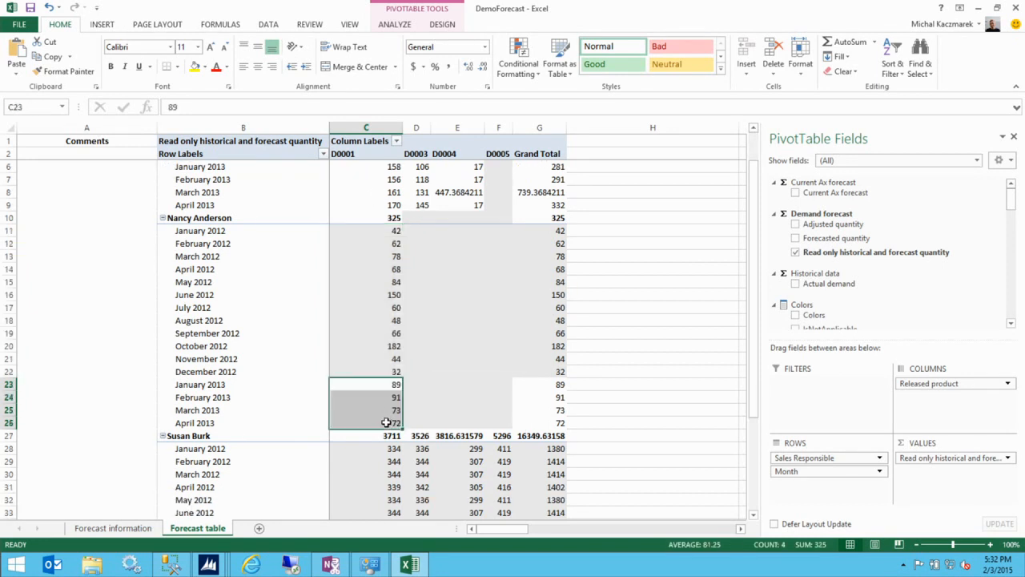
pyautogui.scroll(1, 388, 423)
pyautogui.moveTo(388, 424)
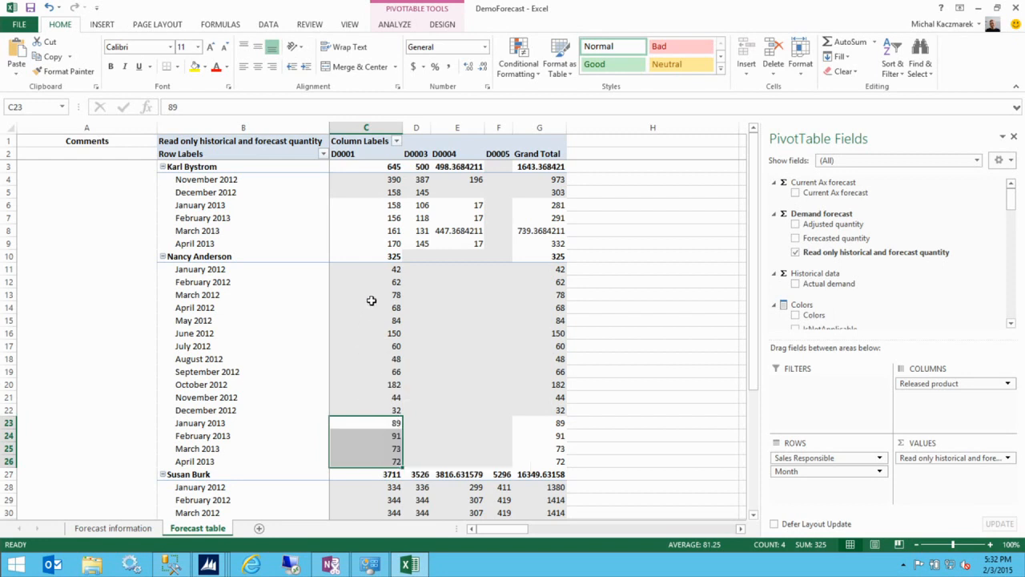
pyautogui.moveTo(372, 300)
pyautogui.click(382, 333)
pyautogui.moveTo(414, 392)
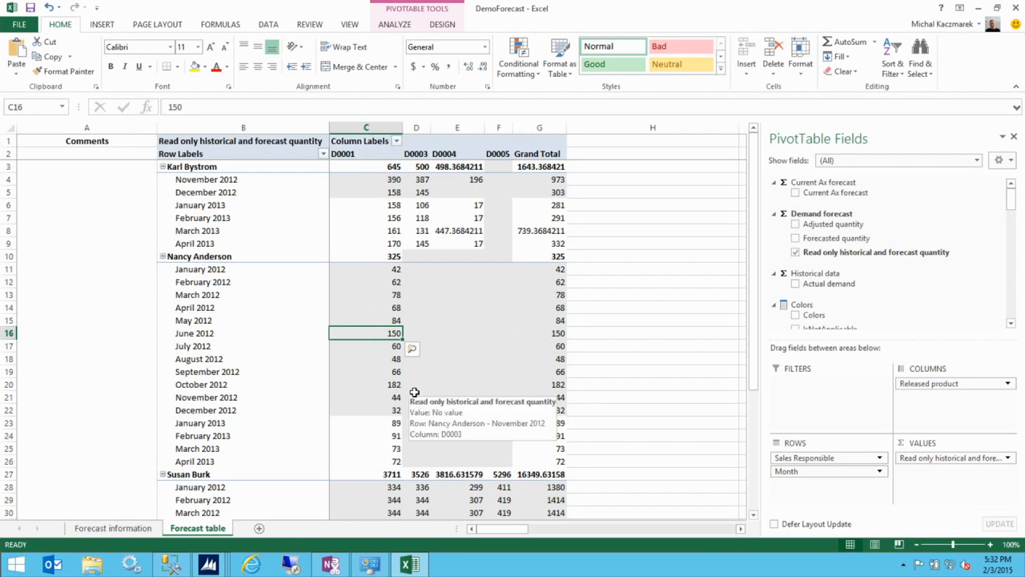
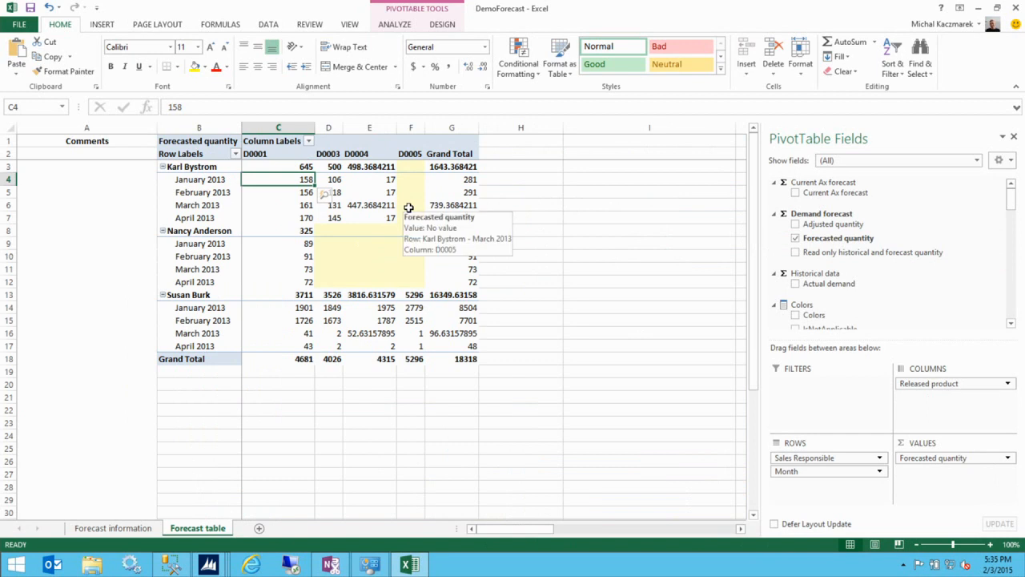
# - Enter 300 as the January 2013 forecast for D0001 and D0003, and add the read-only historical quantity field
pyautogui.write('300')
pyautogui.press('Tab')
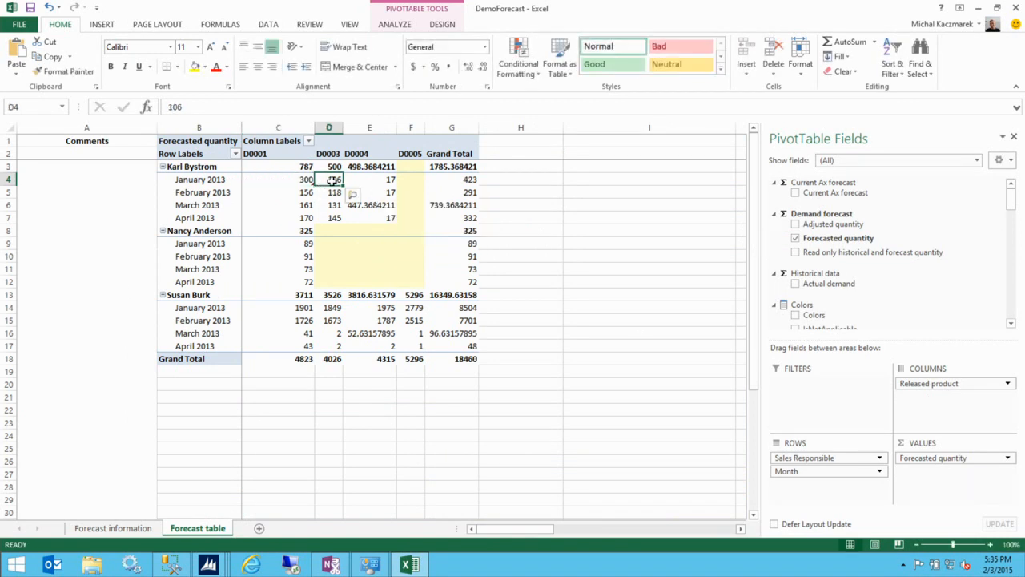
pyautogui.write('300')
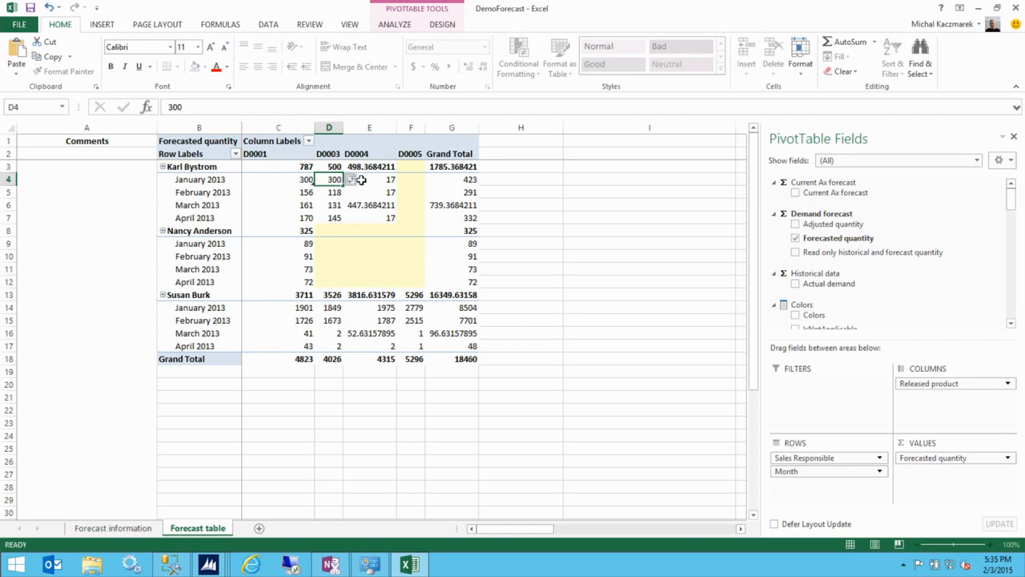
pyautogui.press('Tab')
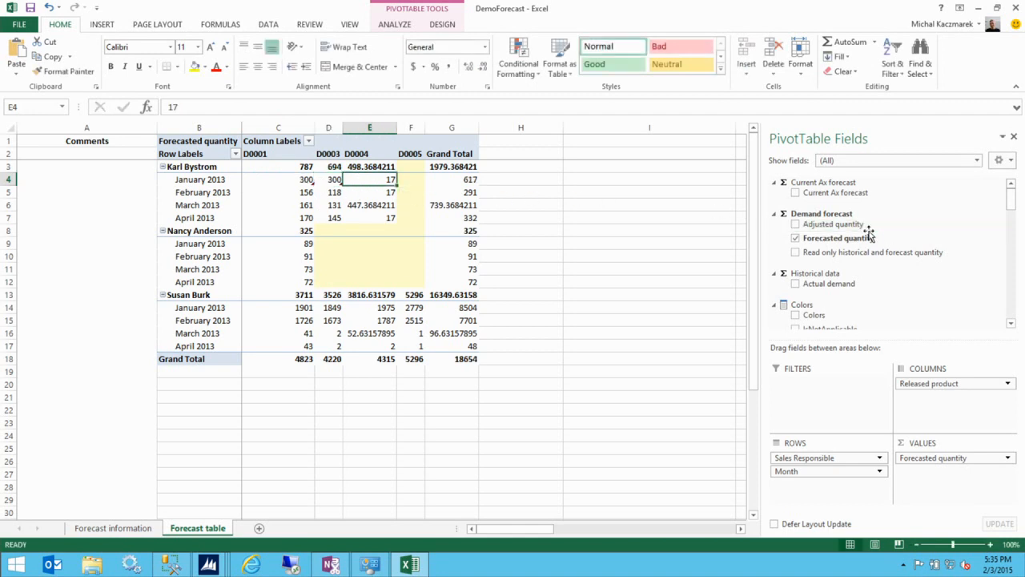
pyautogui.click(795, 252)
# - Remove Forecasted quantity, try entering 200 for February 2012 D0001, and dismiss the writeback error
pyautogui.click(796, 238)
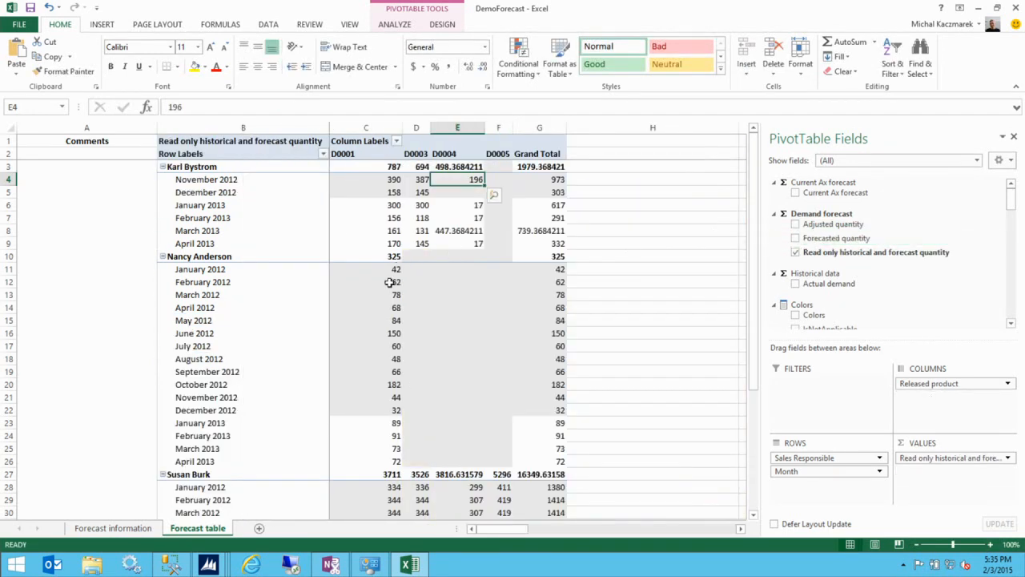
pyautogui.click(376, 282)
pyautogui.write('200')
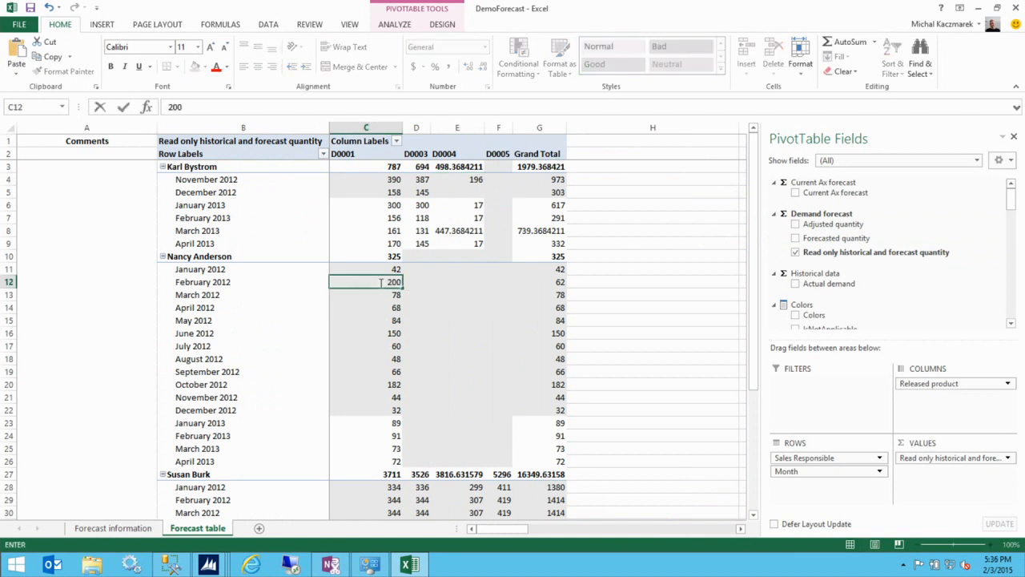
pyautogui.press('Return')
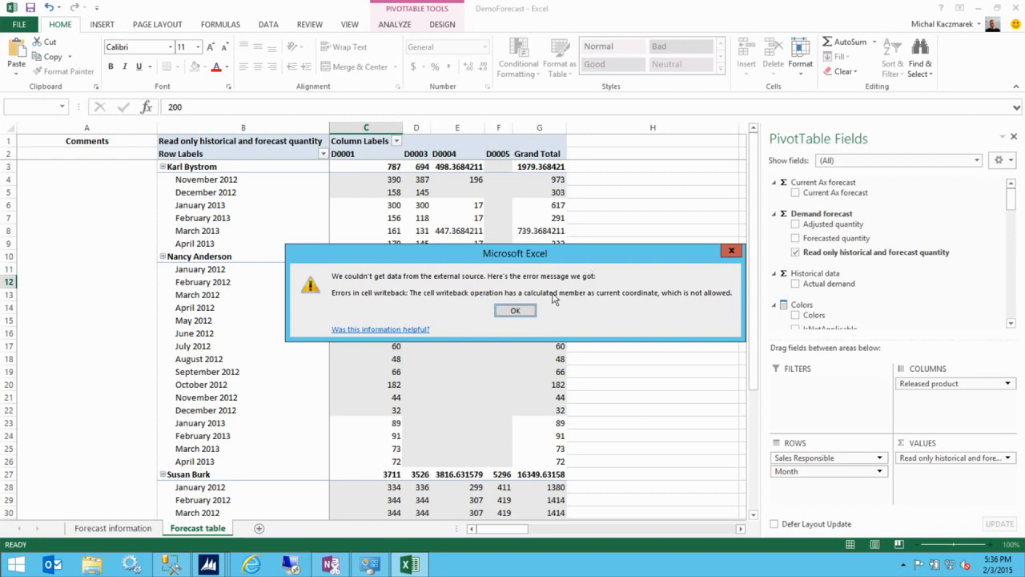
pyautogui.click(515, 312)
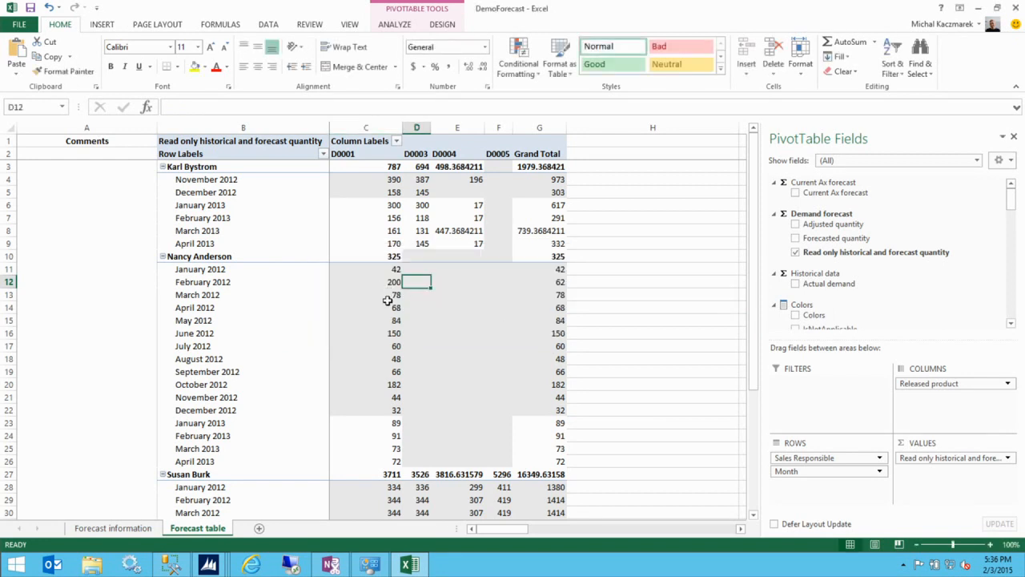
pyautogui.moveTo(386, 299)
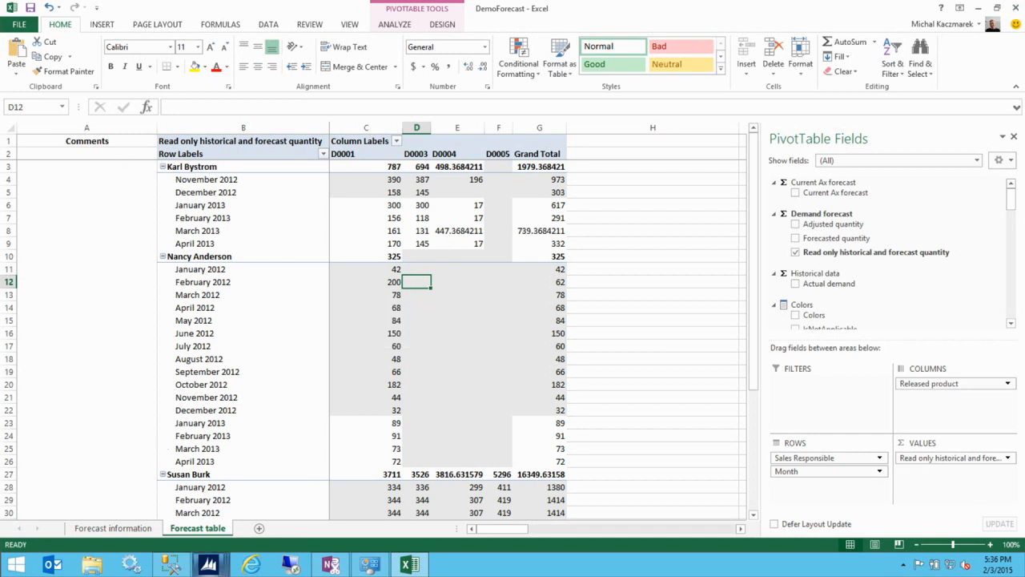
# - In Dynamics AX, review the Demand forecasting parameters (unit pcs, Demand Forecast initial cube), then close them
pyautogui.moveTo(208, 565)
pyautogui.click(377, 522)
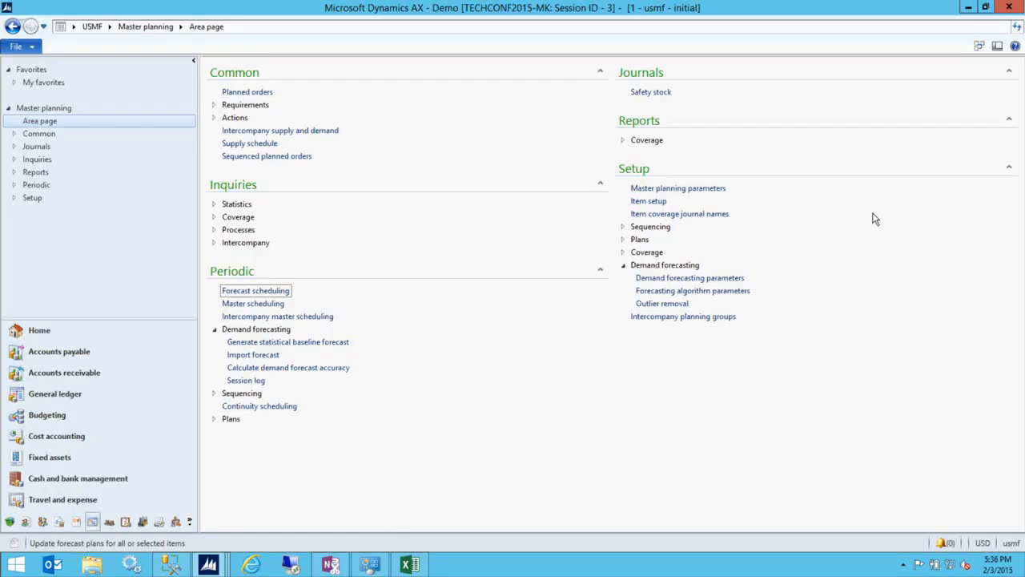
pyautogui.click(715, 278)
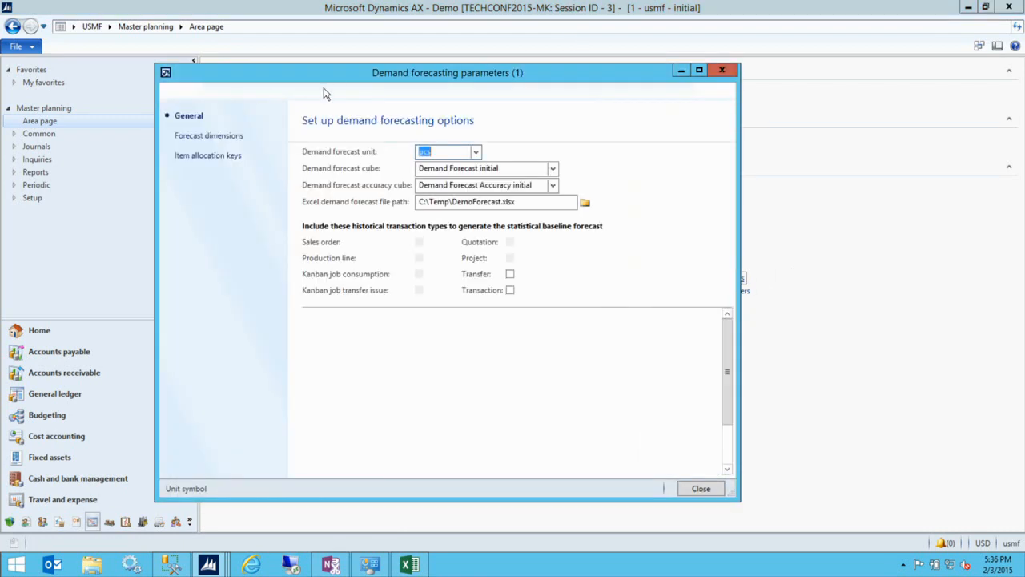
pyautogui.click(447, 153)
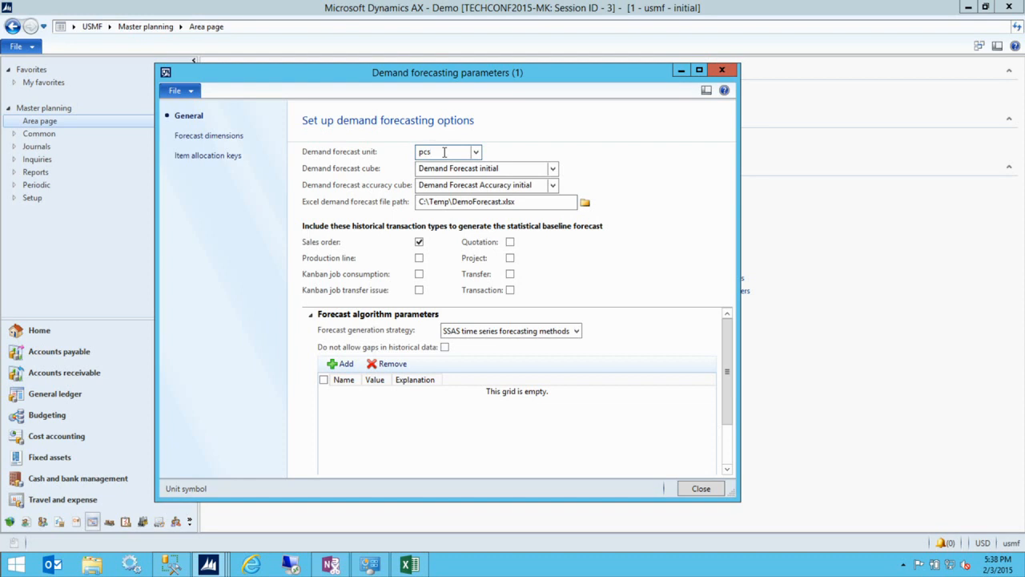
pyautogui.click(716, 72)
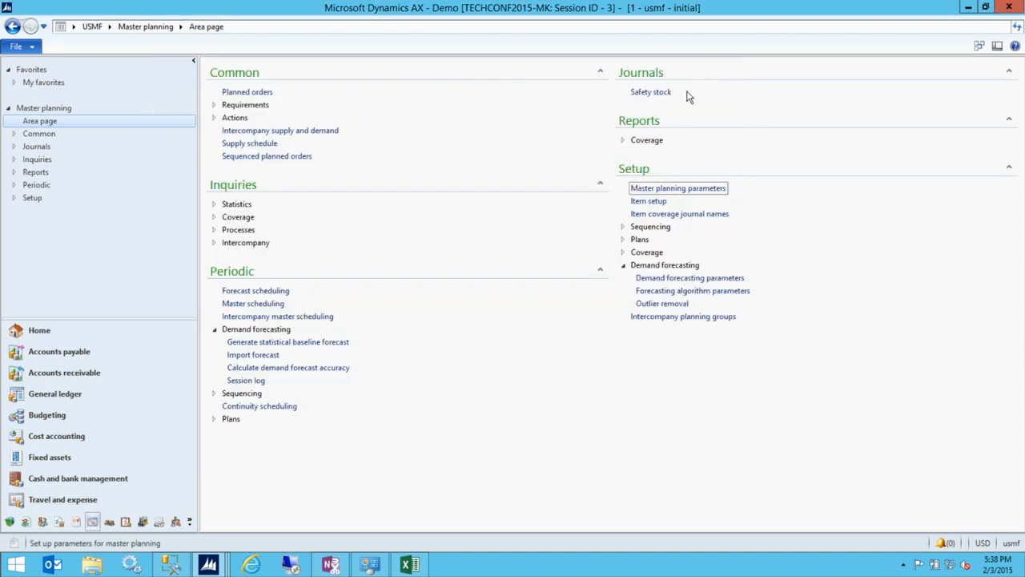
# - Open Generate statistical baseline forecast with more fields shown, keeping Month as the forecast bucket
pyautogui.click(270, 342)
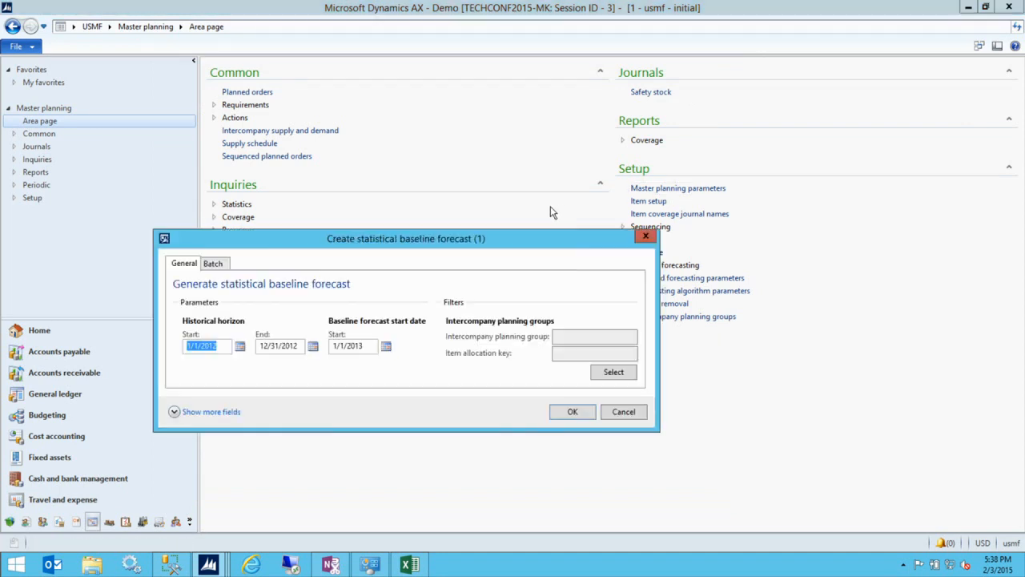
pyautogui.click(239, 410)
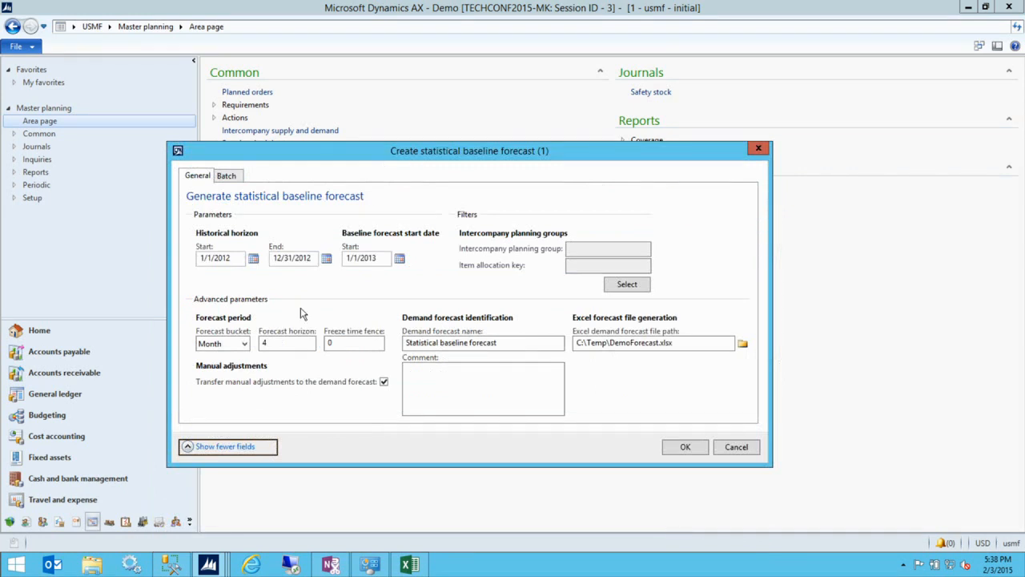
pyautogui.click(242, 349)
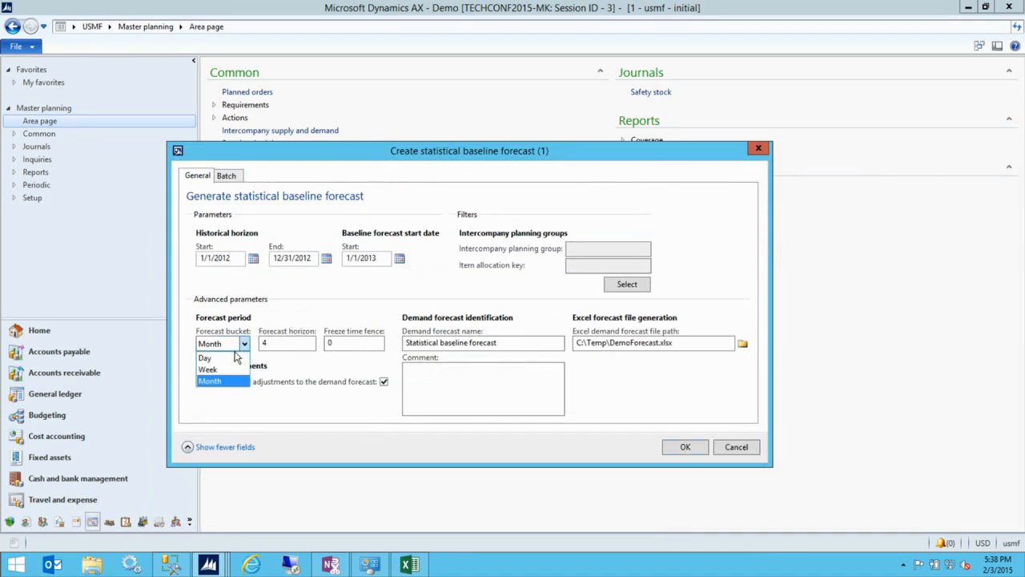
pyautogui.click(344, 399)
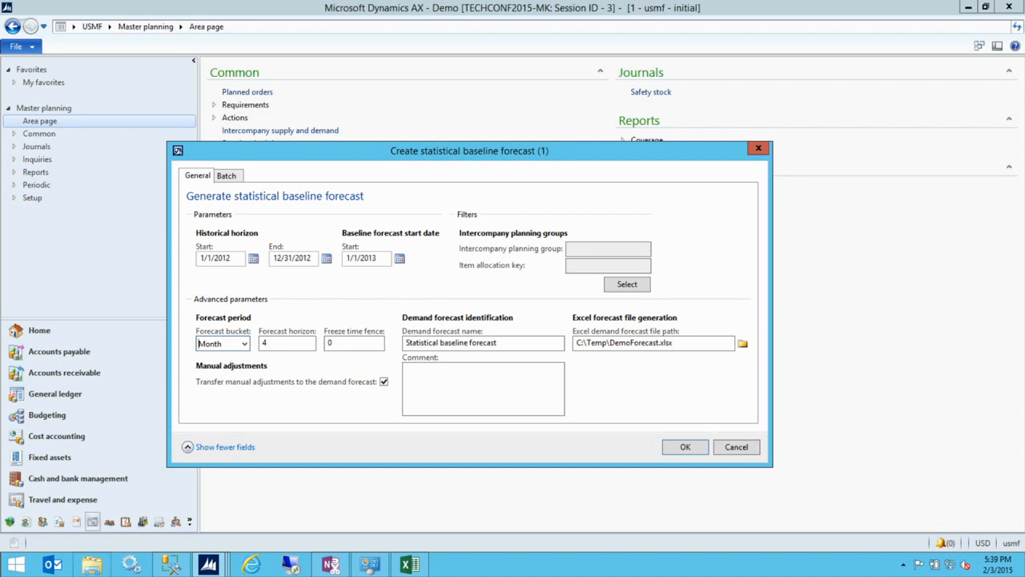
# - Back in Excel, dismiss the writeback error and undo the rejected 200 so February 2012 returns to 62
pyautogui.click(408, 565)
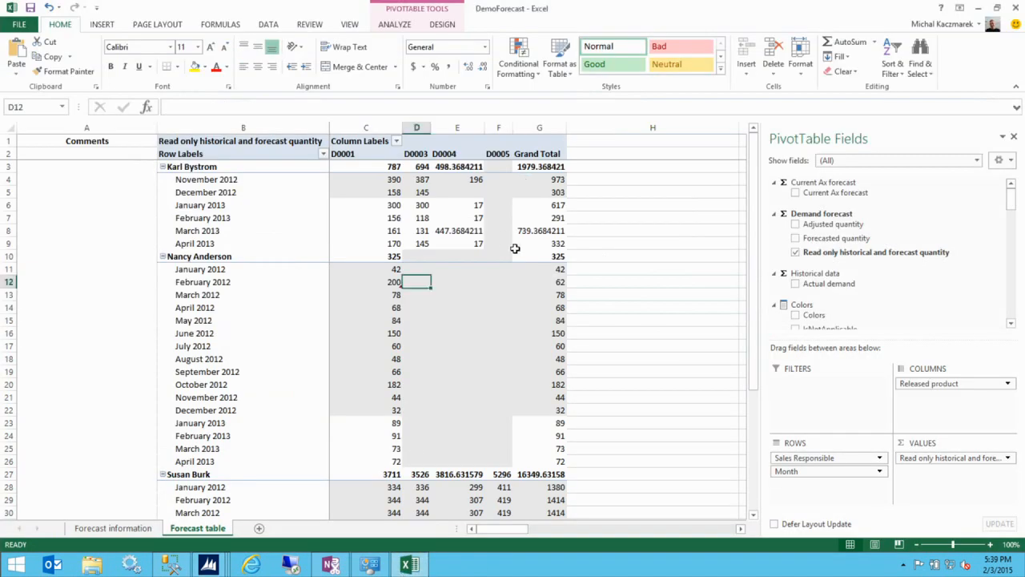
pyautogui.scroll(-1, 534, 437)
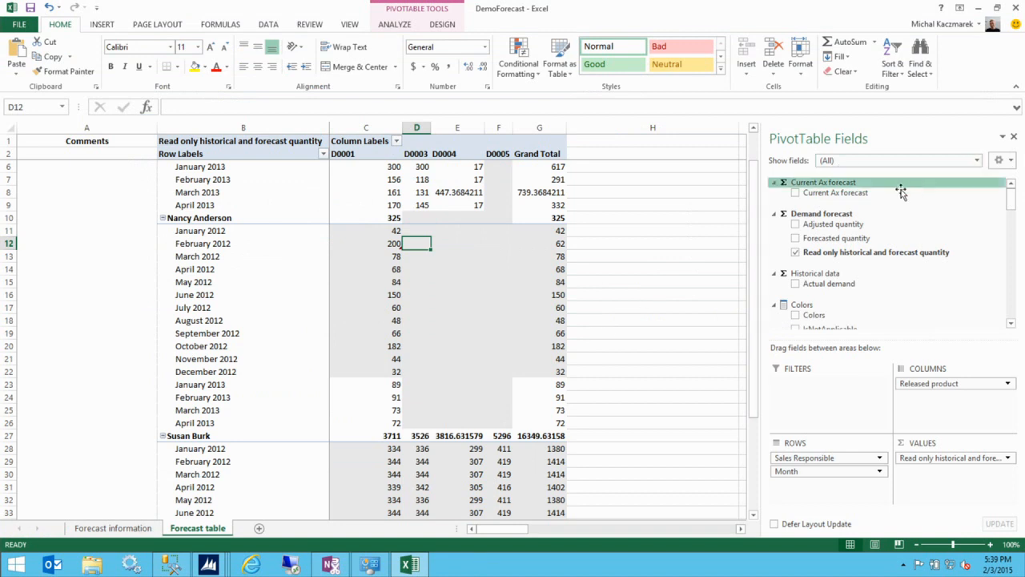
pyautogui.click(796, 252)
pyautogui.click(519, 311)
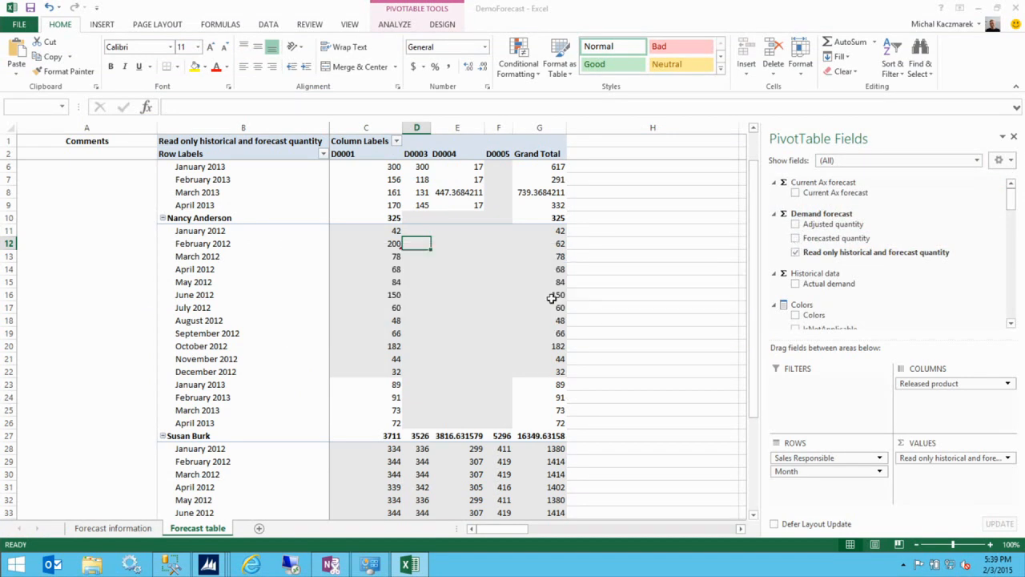
pyautogui.click(481, 285)
pyautogui.hotkey('ctrl', 'z')
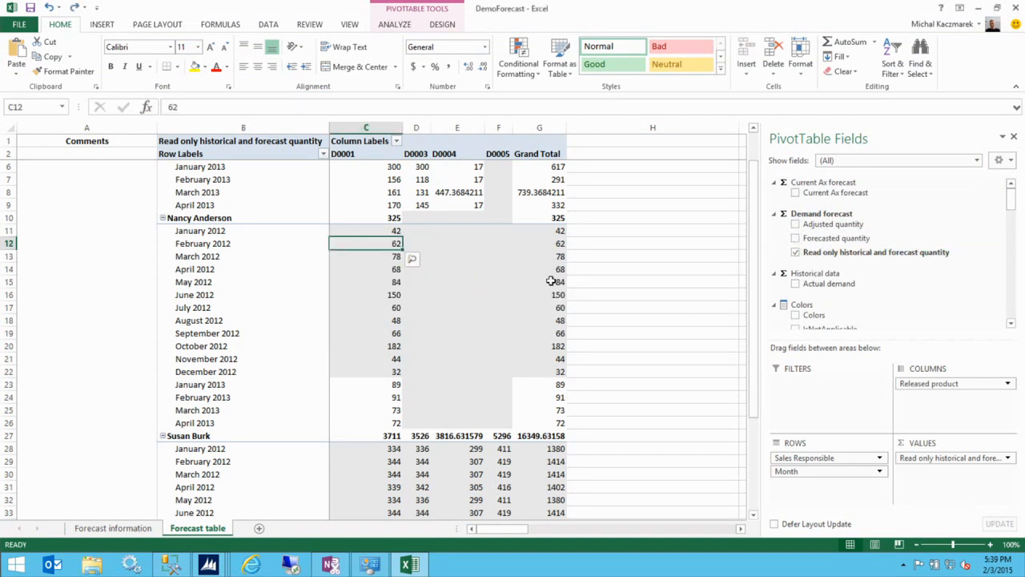
# - Show Forecasted quantity instead of the read-only quantity, then select the March 2013 grand total
pyautogui.click(795, 238)
pyautogui.click(795, 252)
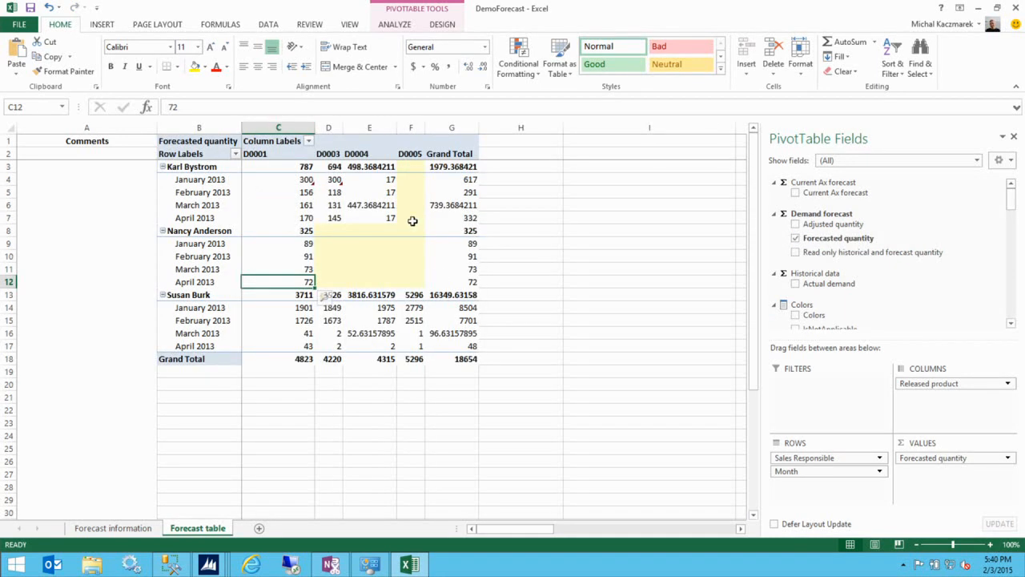
pyautogui.click(455, 206)
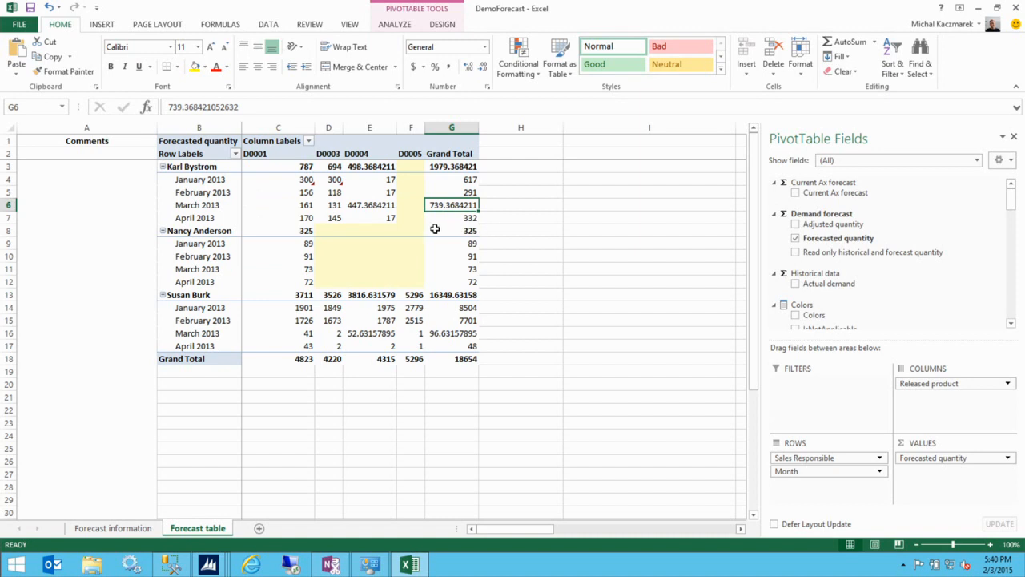
# - Enter 1000 as the March 2013 total and check its distribution across D0001, D0003 and D0004
pyautogui.write('1000')
pyautogui.click(507, 202)
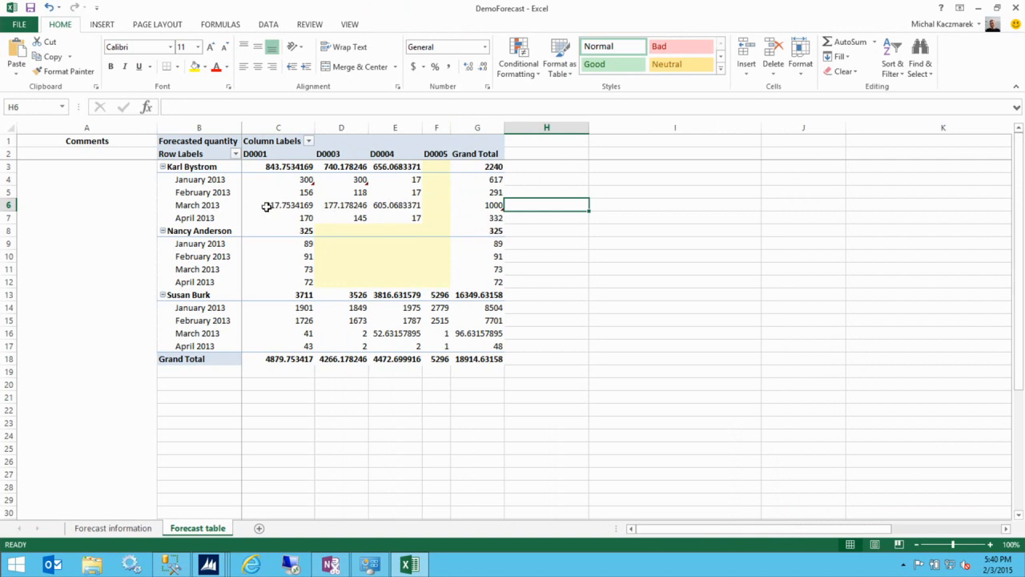
pyautogui.moveTo(266, 207); pyautogui.dragTo(419, 205)
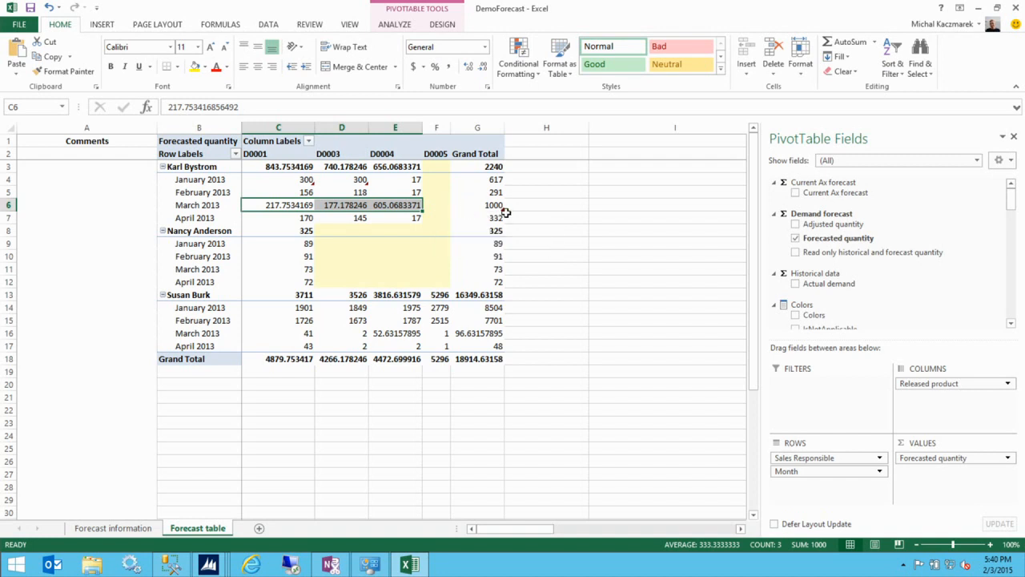
pyautogui.click(470, 205)
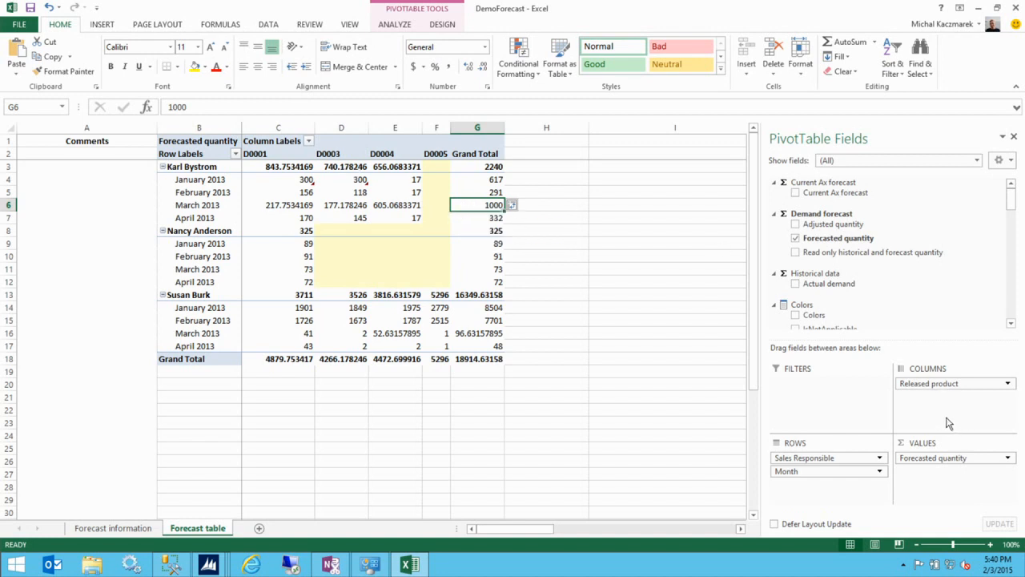
pyautogui.click(282, 205)
pyautogui.click(346, 207)
pyautogui.click(401, 203)
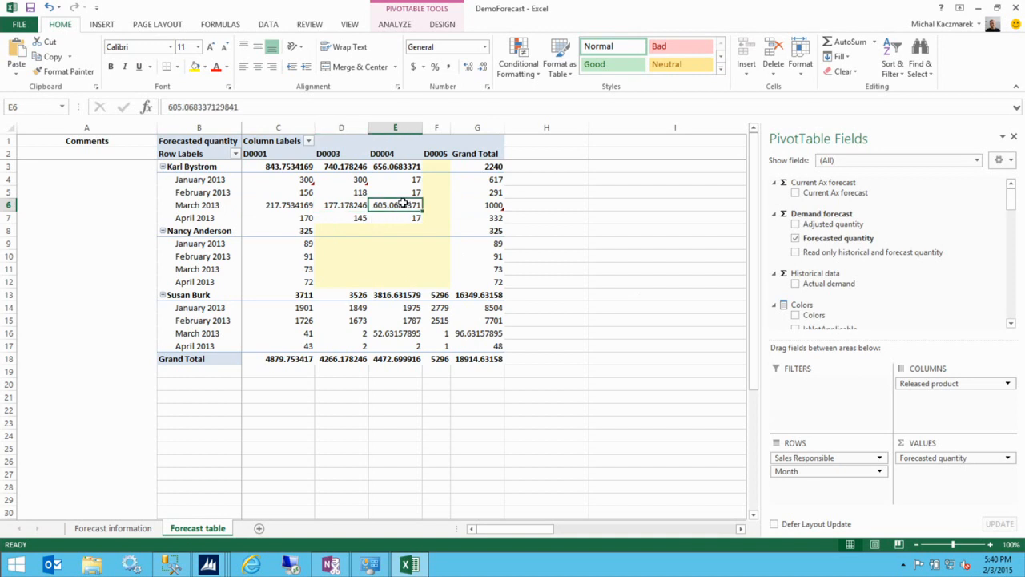
# - Decrease the displayed decimals so D0001 reads 217.753 and D0003 reads 177.18
pyautogui.click(284, 205)
pyautogui.click(481, 67)
pyautogui.click(481, 67)
pyautogui.click(481, 67)
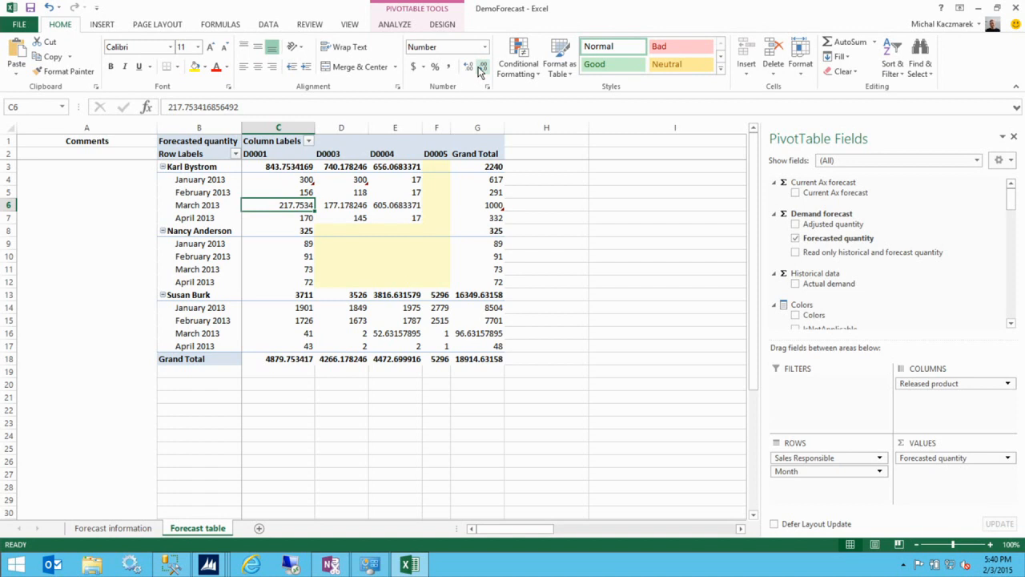
pyautogui.click(480, 70)
pyautogui.click(352, 206)
pyautogui.click(482, 67)
pyautogui.click(481, 67)
pyautogui.click(481, 67)
pyautogui.click(481, 68)
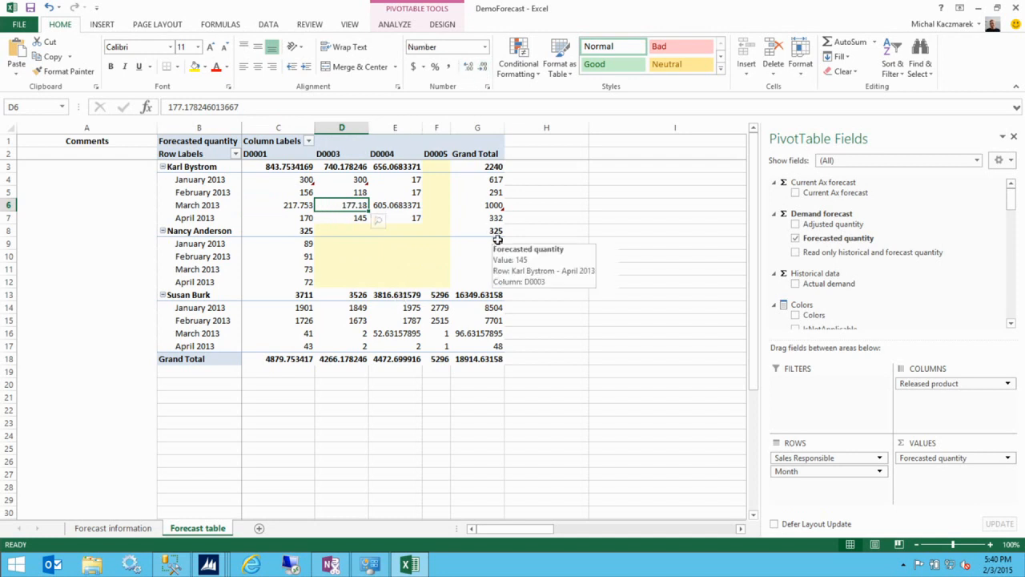